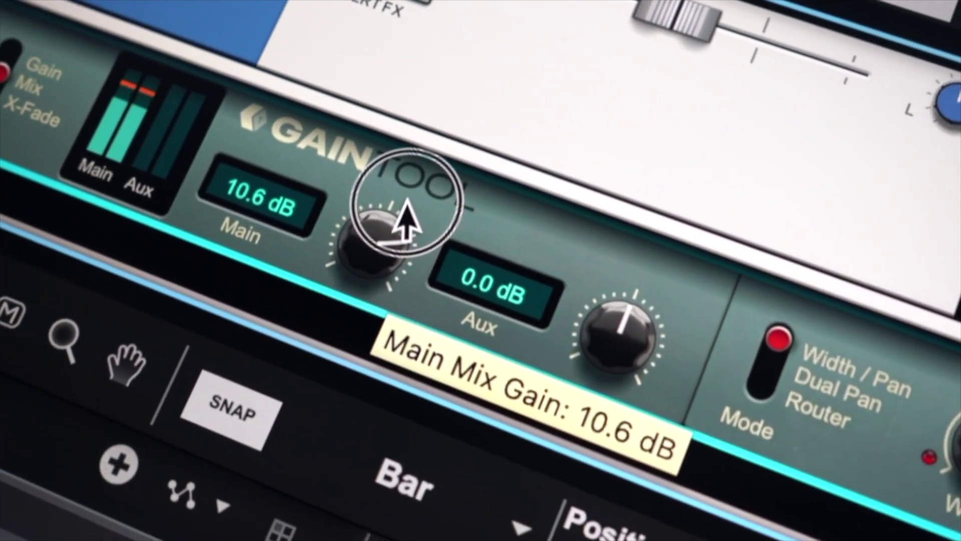
{"action": "left_click_drag", "start_coordinate": [404, 199], "coordinate": [404, 220]}
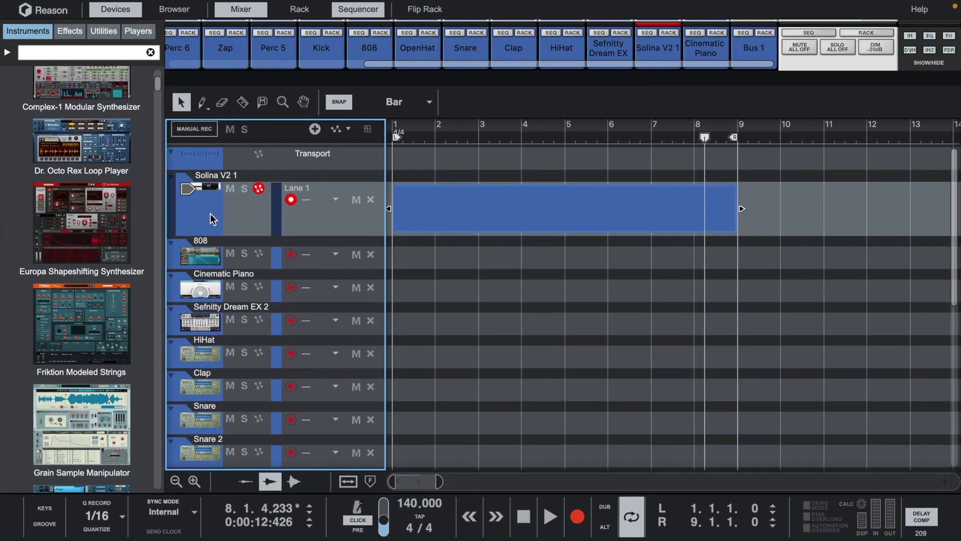
- Open the empty eight-bar Solina V2 1 clip for note editing and record a chord progression across bars 1 to 8
{"action": "double_click", "coordinate": [508, 201]}
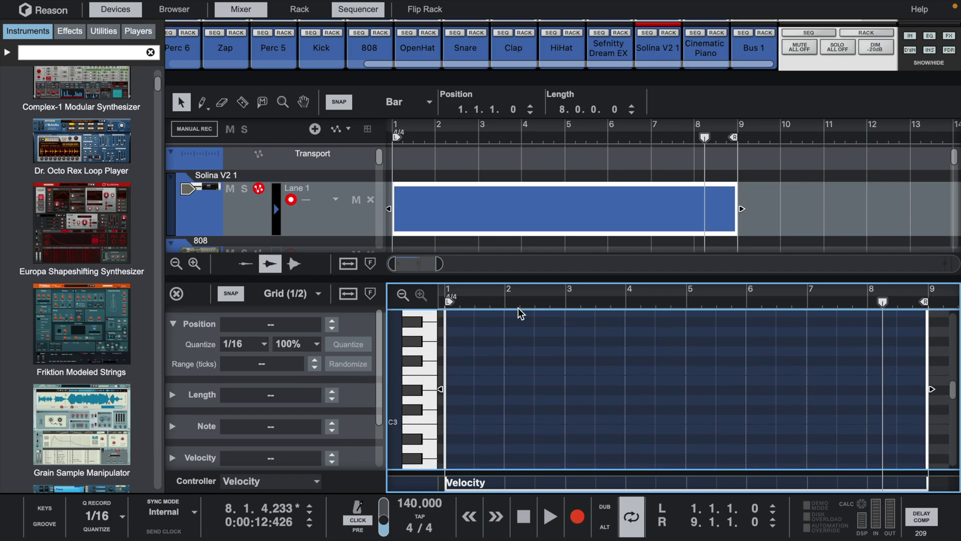
{"action": "left_click_drag", "start_coordinate": [565, 288], "coordinate": [603, 286]}
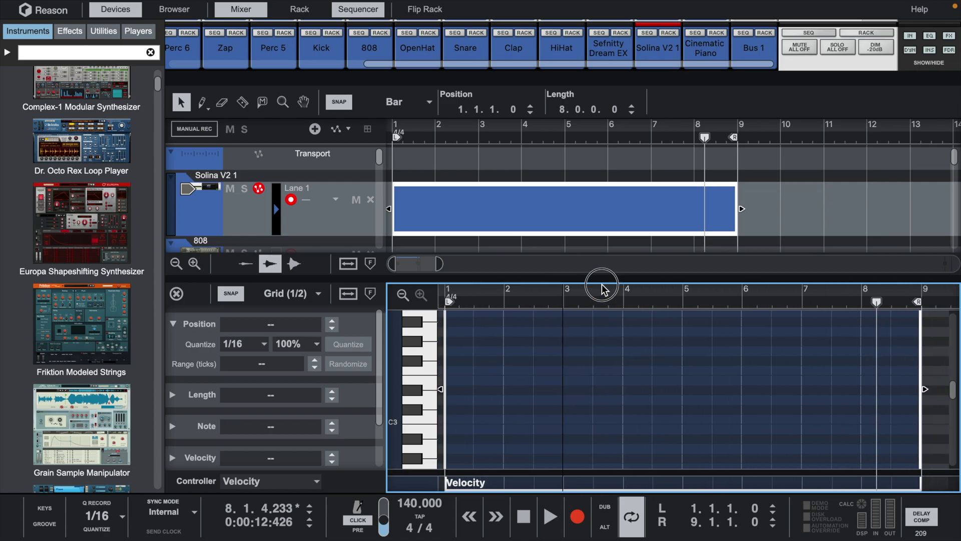
{"action": "left_click", "coordinate": [580, 517]}
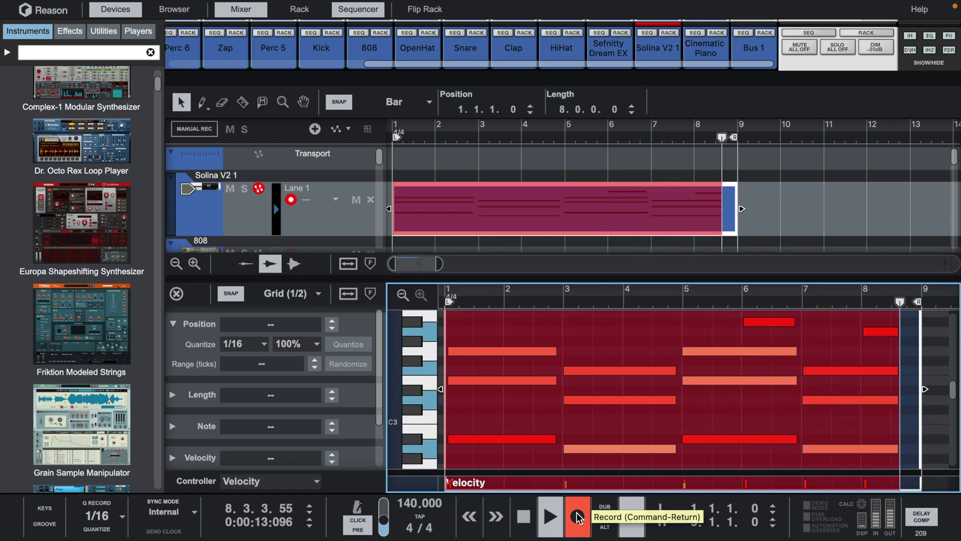
{"action": "left_click", "coordinate": [577, 516]}
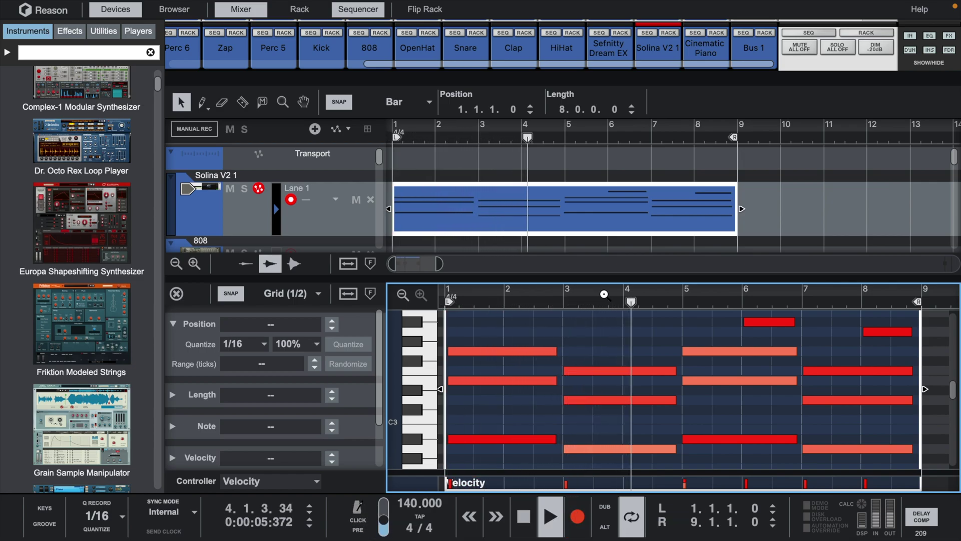
- Enlarge the note editor and quantize all the recorded chord notes to 1/16 at 100%
{"action": "left_click_drag", "start_coordinate": [608, 276], "coordinate": [607, 205]}
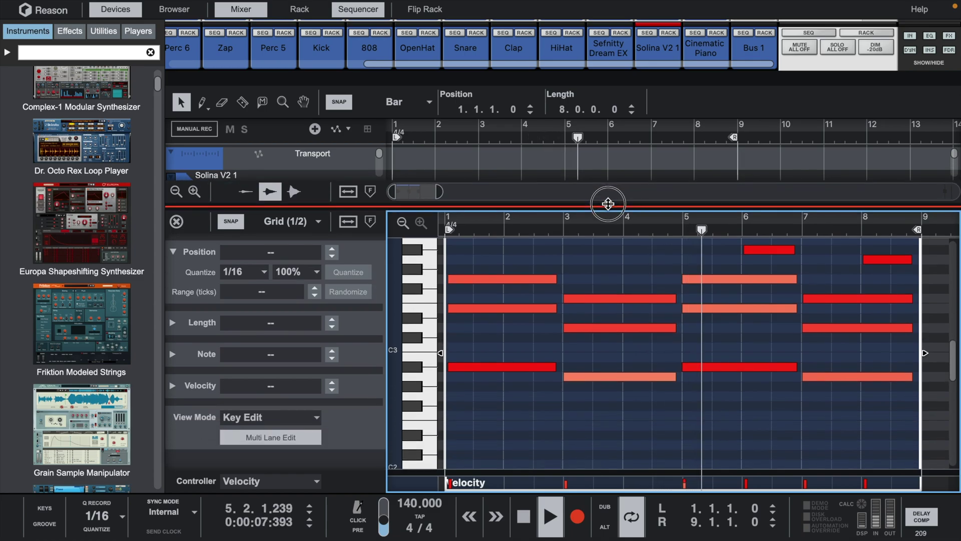
{"action": "scroll", "coordinate": [604, 326], "scroll_direction": "down", "scroll_amount": 1}
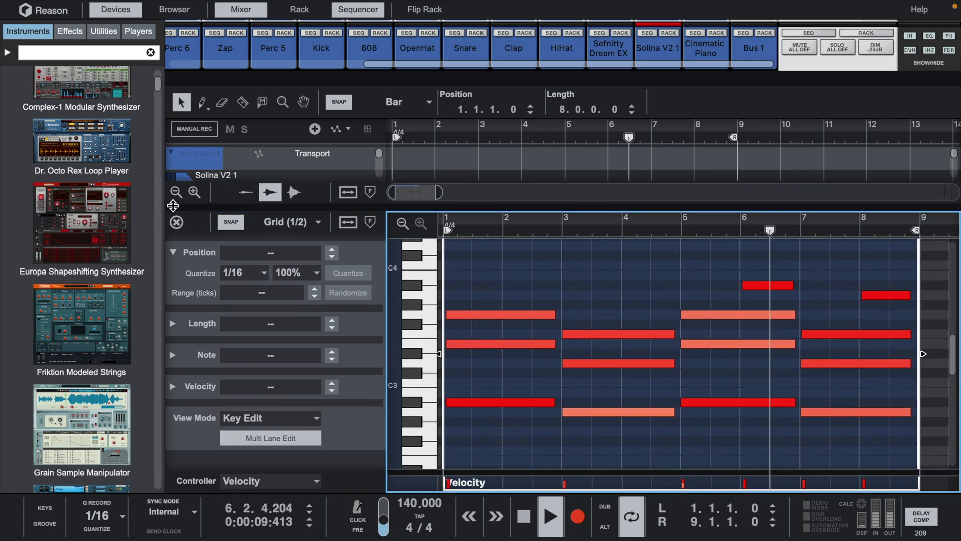
{"action": "left_click_drag", "start_coordinate": [499, 266], "coordinate": [917, 444]}
{"action": "left_click", "coordinate": [353, 272]}
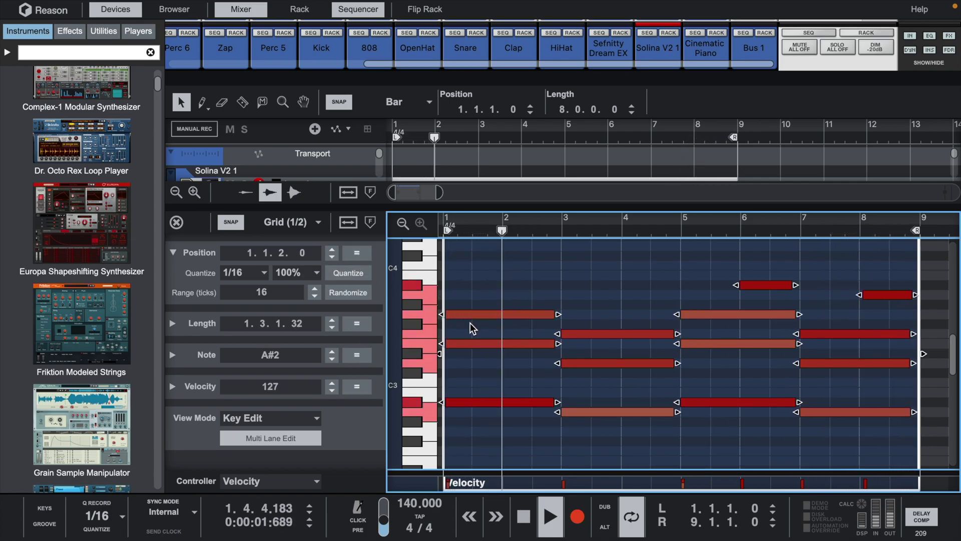
- Extend the starts of the first chord's three notes back to the beginning of bar 1
{"action": "left_click", "coordinate": [425, 320]}
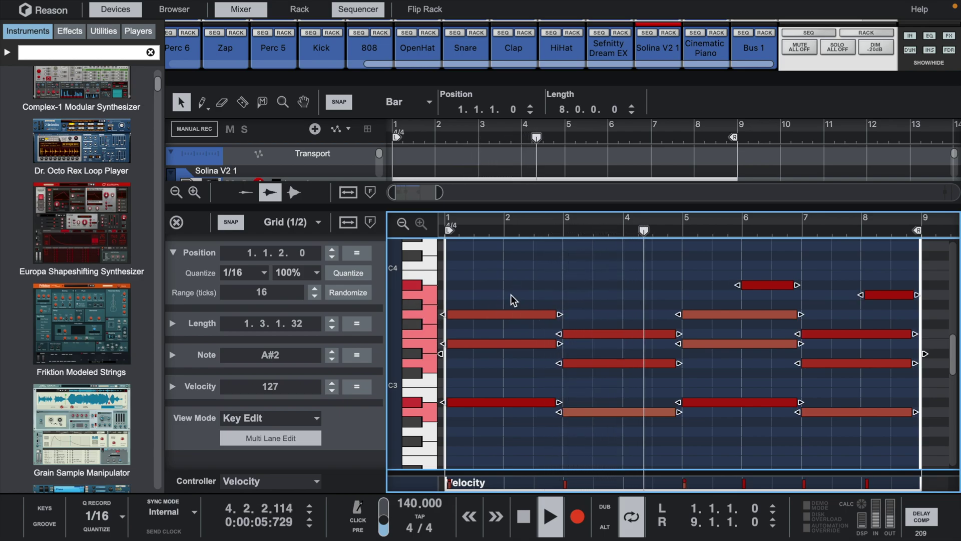
{"action": "left_click", "coordinate": [543, 275]}
{"action": "left_click_drag", "start_coordinate": [500, 293], "coordinate": [469, 417]}
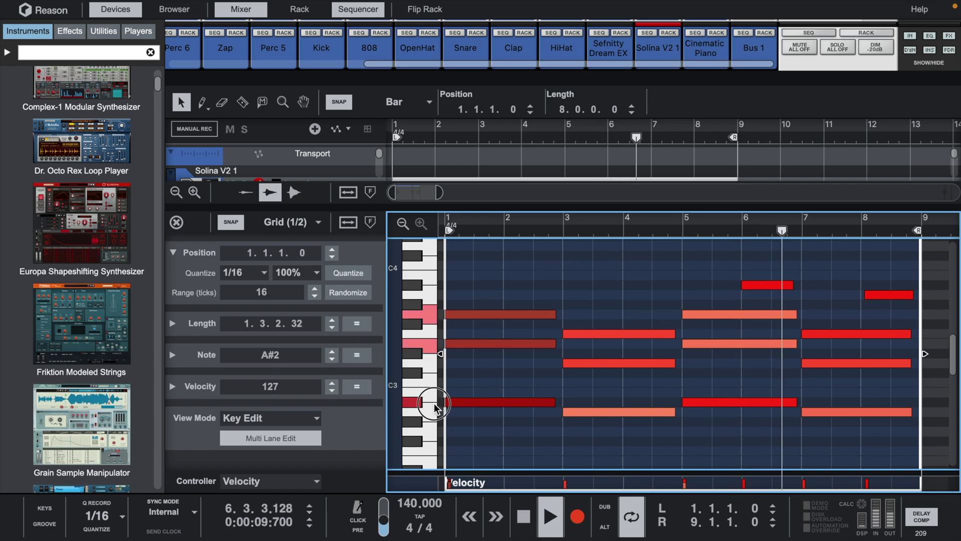
{"action": "left_click", "coordinate": [549, 278]}
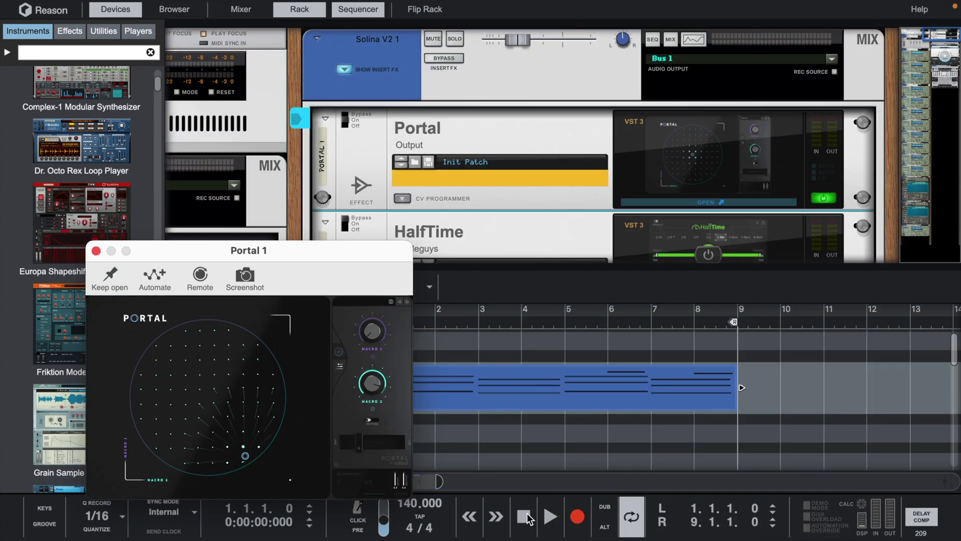
- Play the loop from bar 1 and show the Solina V2 1 clip's notes in an enlarged editor
{"action": "left_click", "coordinate": [526, 518]}
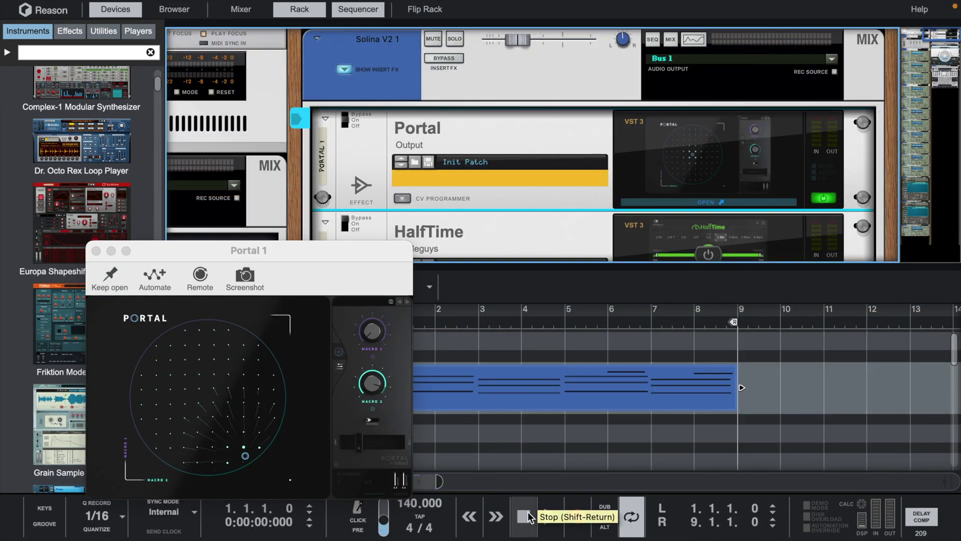
{"action": "left_click", "coordinate": [549, 516]}
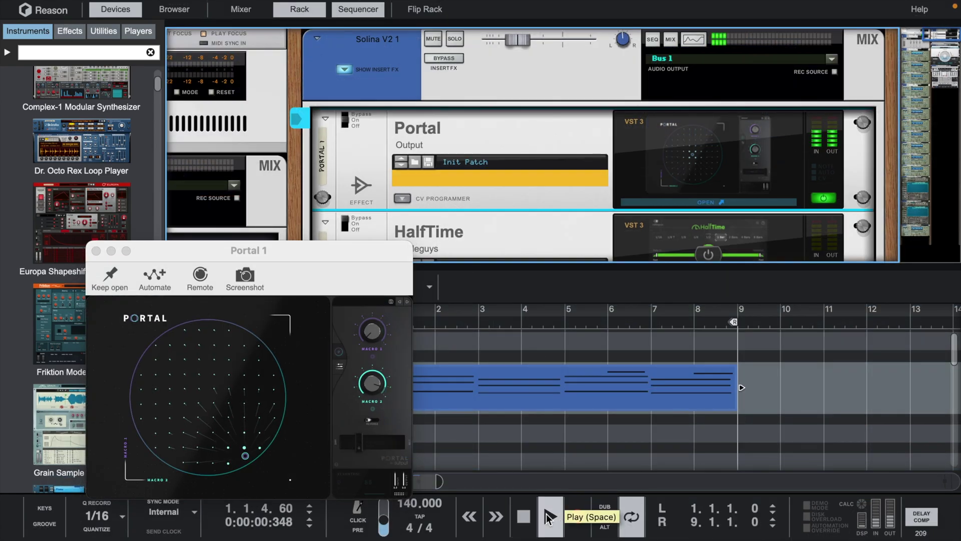
{"action": "double_click", "coordinate": [510, 380]}
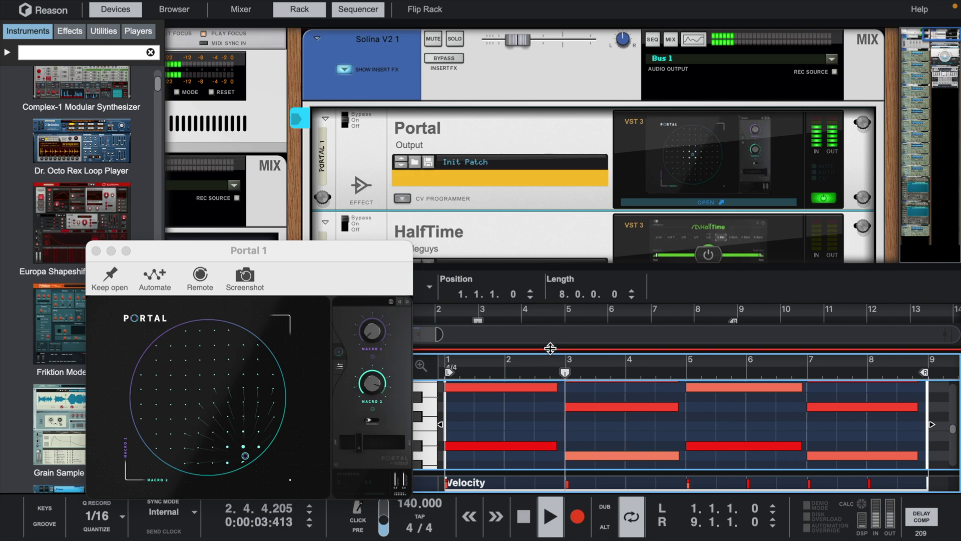
{"action": "left_click_drag", "start_coordinate": [550, 347], "coordinate": [549, 211]}
- Reopen the Portal effect's window and move it clear of the note editor
{"action": "left_click", "coordinate": [699, 183]}
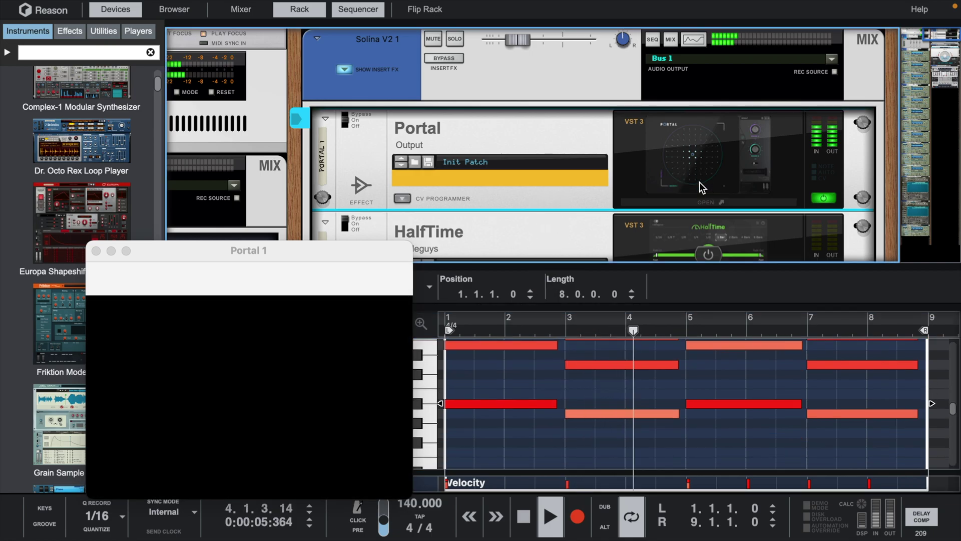
{"action": "left_click", "coordinate": [699, 182]}
{"action": "left_click_drag", "start_coordinate": [321, 246], "coordinate": [363, 86]}
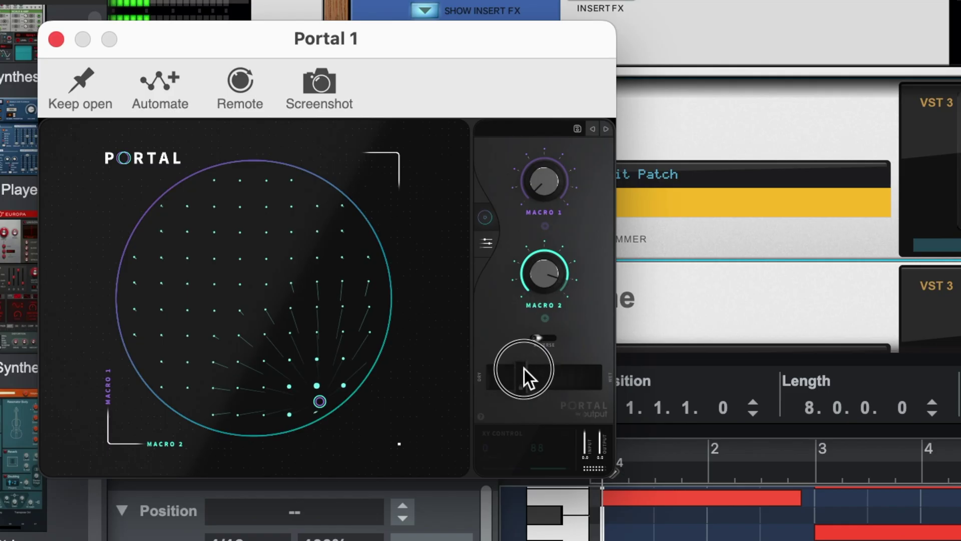
- Set Portal's dry/wet mix to 34 percent and load the Backrooms preset from the Sef Nitty Presets category
{"action": "left_click_drag", "start_coordinate": [401, 273], "coordinate": [404, 274]}
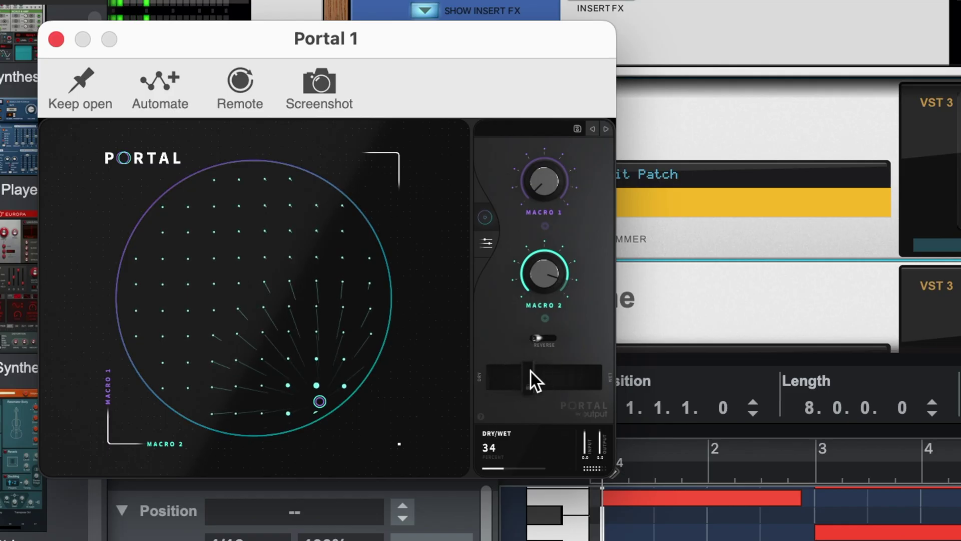
{"action": "left_click", "coordinate": [529, 128]}
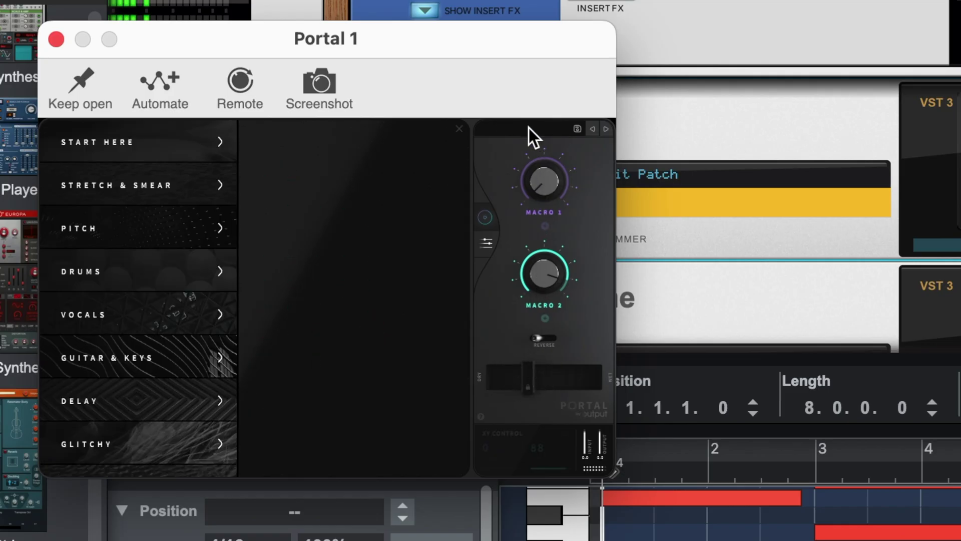
{"action": "left_click", "coordinate": [149, 134]}
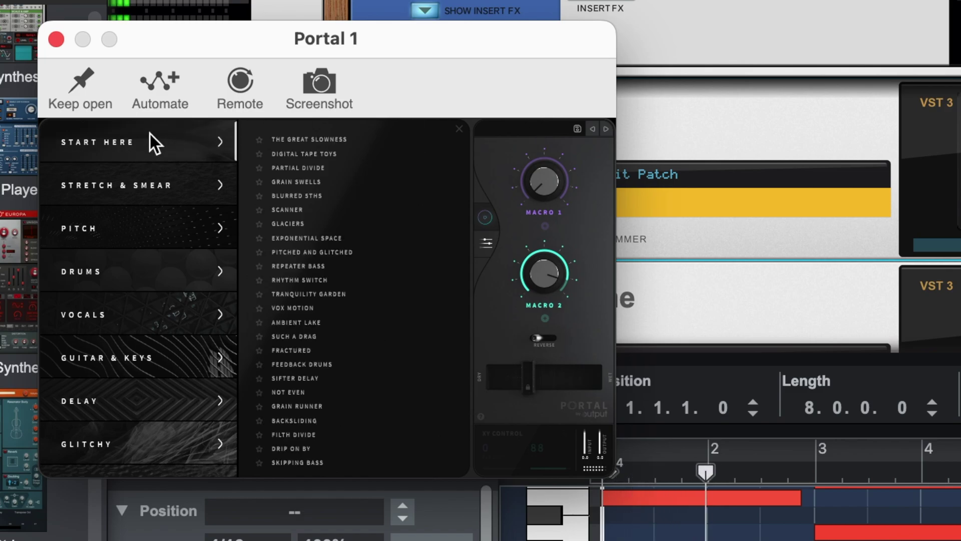
{"action": "scroll", "coordinate": [133, 403], "scroll_direction": "down", "scroll_amount": 5}
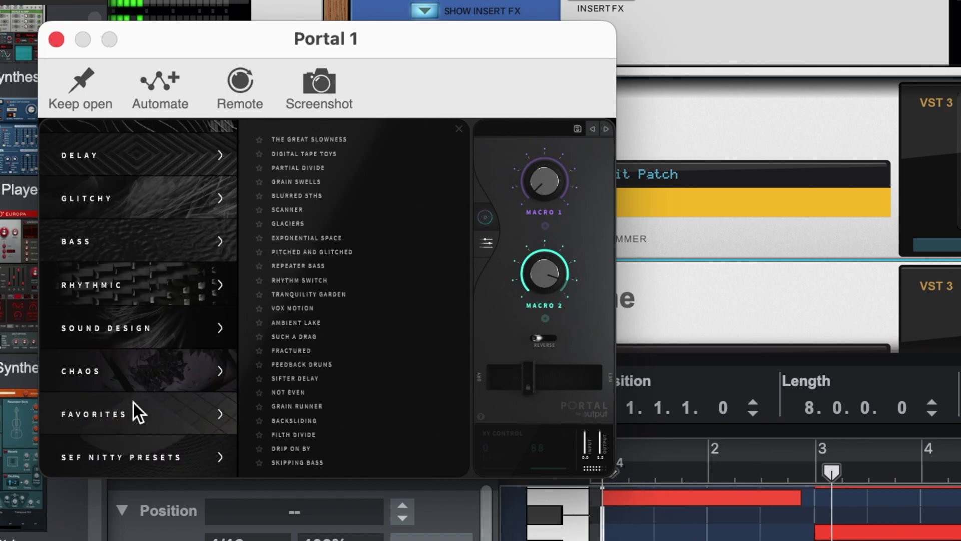
{"action": "left_click", "coordinate": [141, 455]}
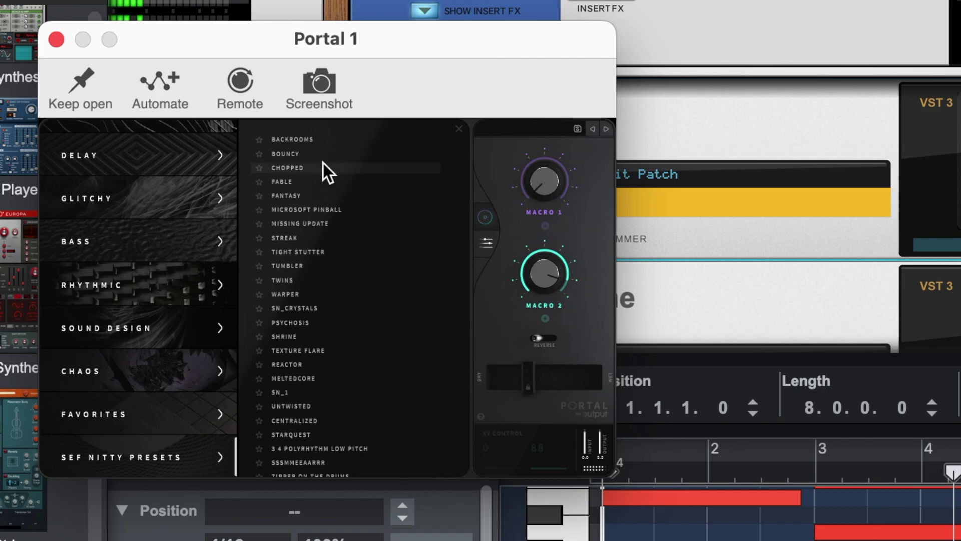
{"action": "left_click", "coordinate": [311, 143]}
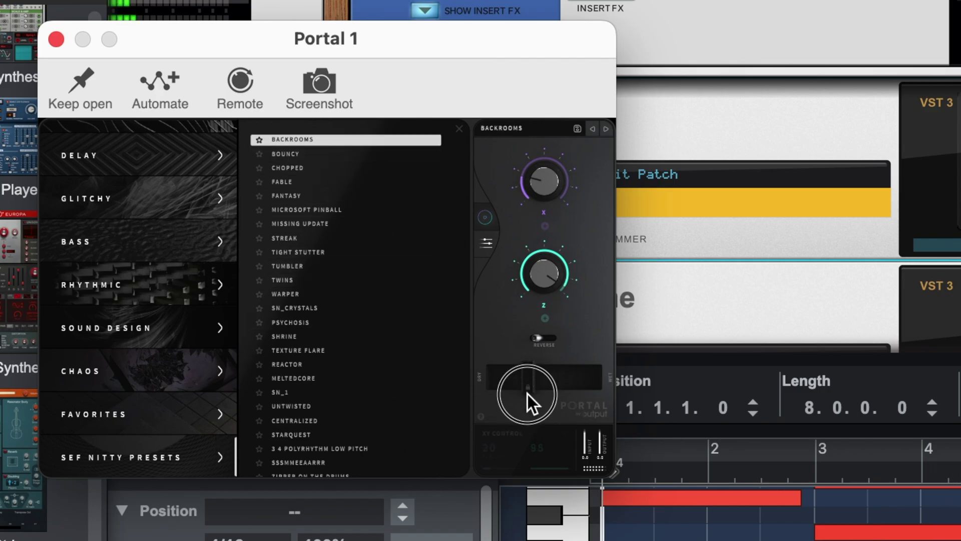
- Set the dry/wet mix of the Backrooms preset to 55 percent
{"action": "mouse_move", "coordinate": [541, 395]}
{"action": "left_mouse_down"}
{"action": "mouse_move", "coordinate": [535, 380]}
{"action": "mouse_move", "coordinate": [546, 380]}
{"action": "left_mouse_up"}
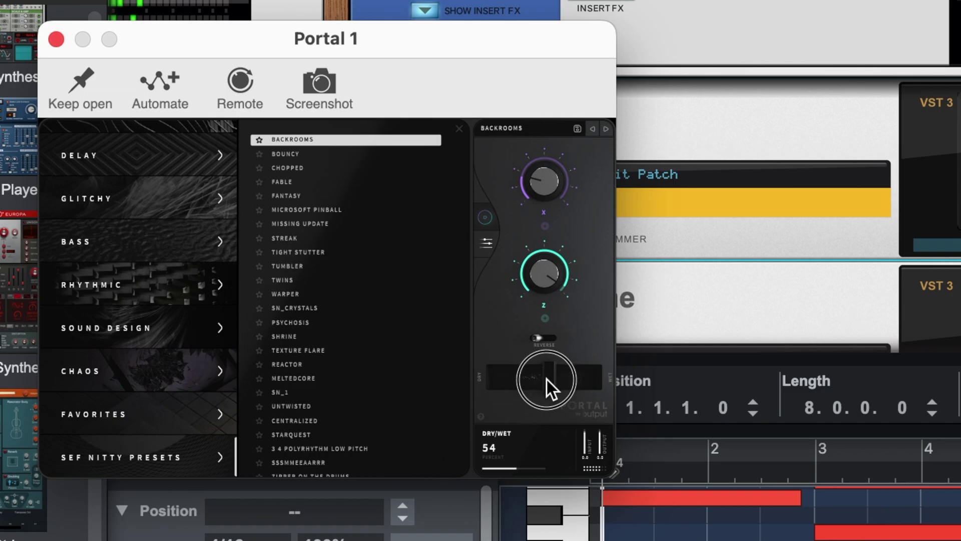
{"action": "right_click", "coordinate": [546, 379]}
{"action": "left_click", "coordinate": [587, 377]}
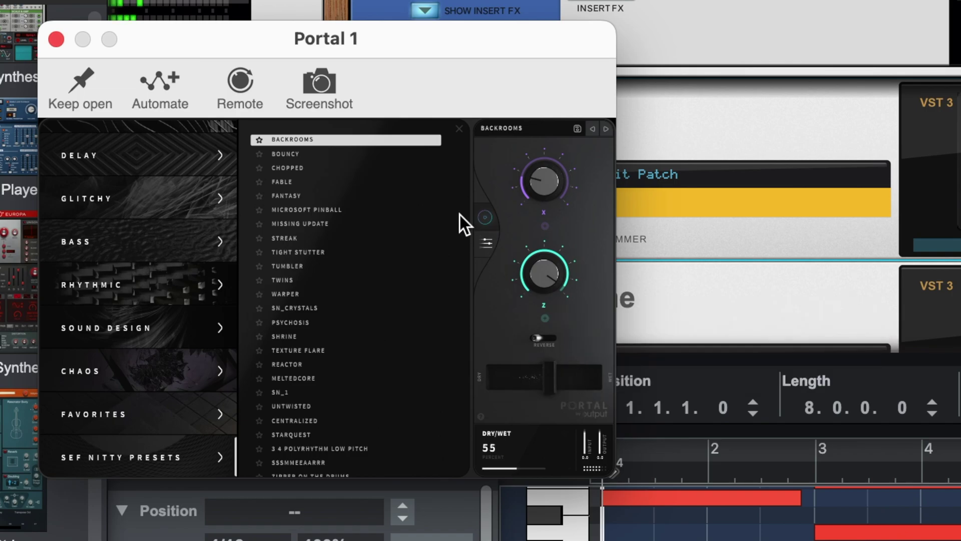
- Load Portal's Bouncy preset and, with its grain controls shown, set the dry/wet mix to 47 percent
{"action": "left_click", "coordinate": [605, 128]}
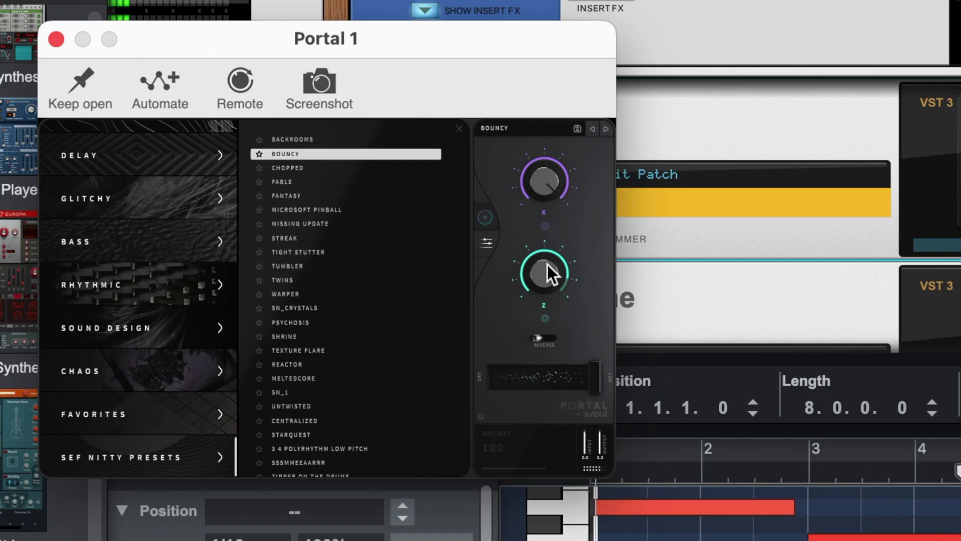
{"action": "left_click", "coordinate": [488, 246]}
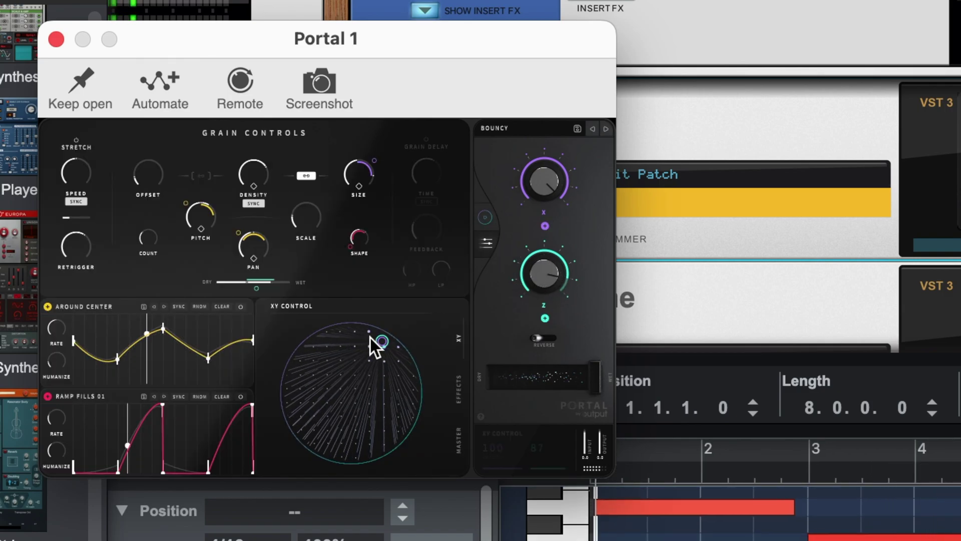
{"action": "left_click_drag", "start_coordinate": [596, 382], "coordinate": [547, 381]}
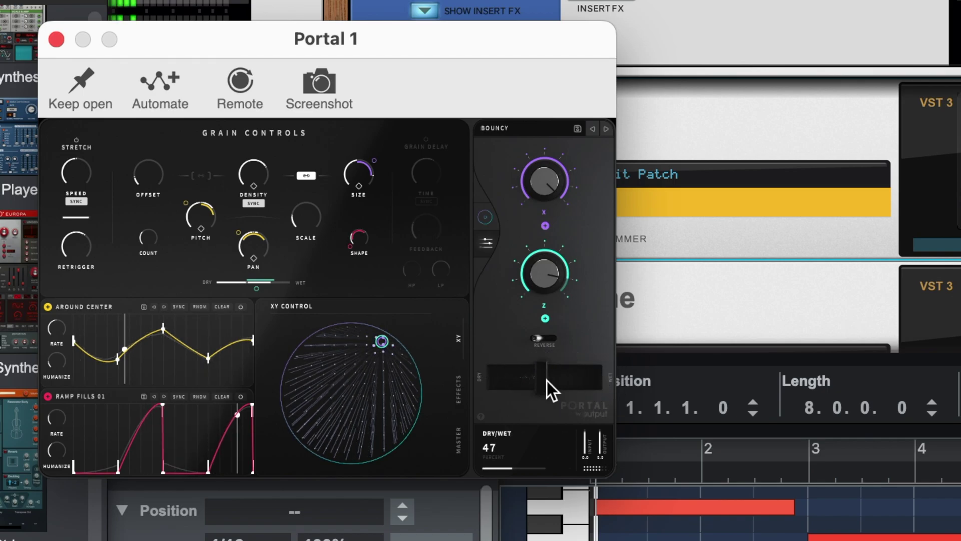
{"action": "right_click", "coordinate": [546, 380]}
{"action": "left_click", "coordinate": [578, 376]}
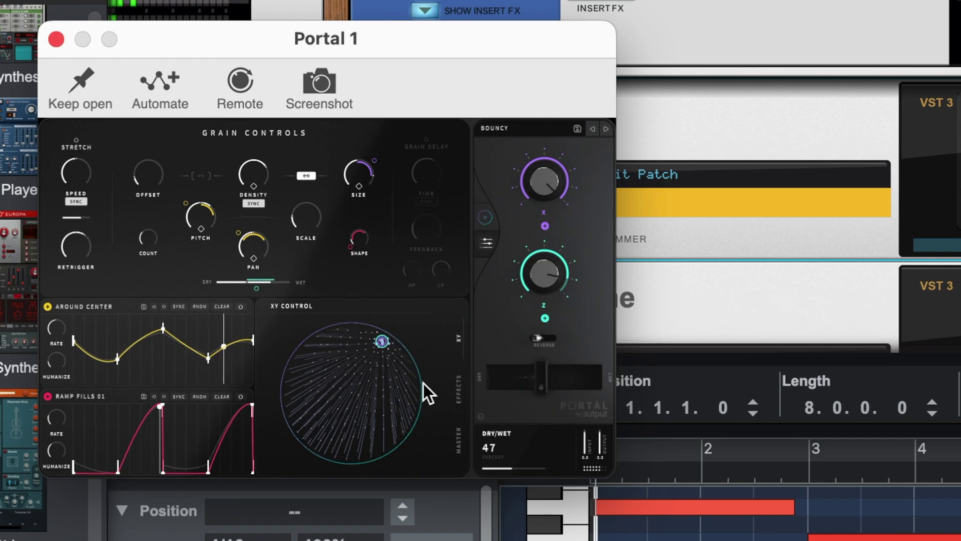
- Move Portal's XY control point across the pad, trying several positions including X at 71 and Z at 25 percent
{"action": "left_click_drag", "start_coordinate": [383, 349], "coordinate": [353, 366]}
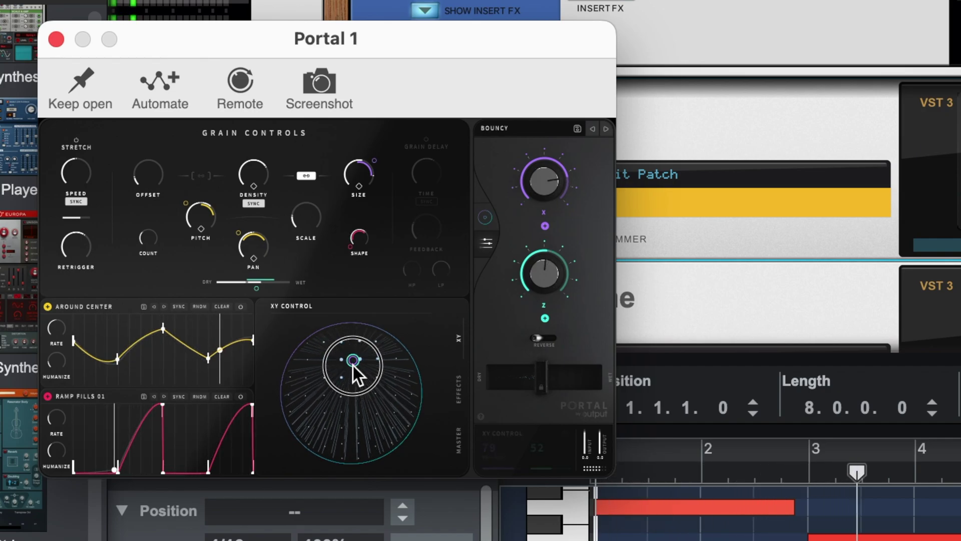
{"action": "left_click_drag", "start_coordinate": [352, 364], "coordinate": [324, 376]}
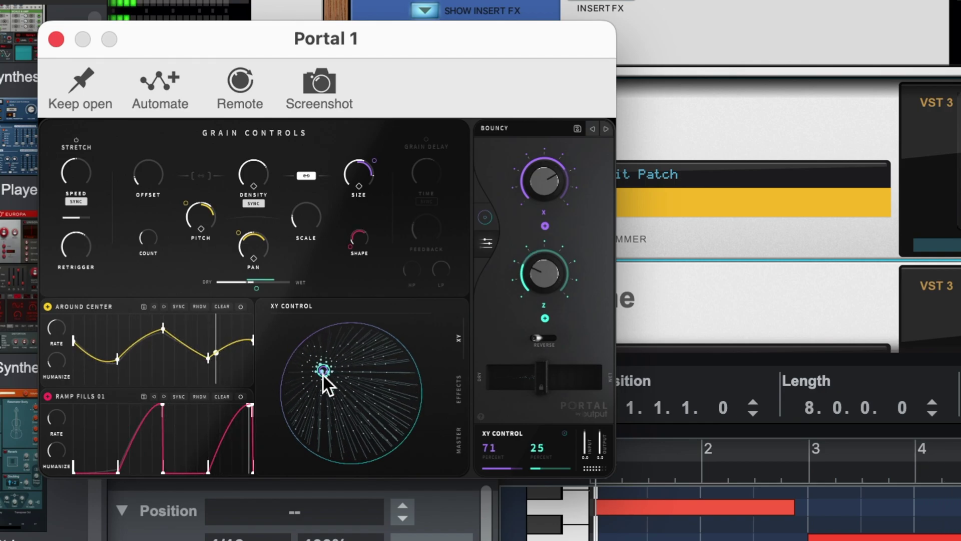
{"action": "left_click_drag", "start_coordinate": [323, 375], "coordinate": [383, 410]}
- Adjust Portal's X and Z macro knobs and the rate of the Ramp Fills 01 modulator
{"action": "mouse_move", "coordinate": [558, 201]}
{"action": "left_mouse_down"}
{"action": "mouse_move", "coordinate": [555, 195]}
{"action": "mouse_move", "coordinate": [559, 205]}
{"action": "left_mouse_up"}
{"action": "left_click_drag", "start_coordinate": [545, 286], "coordinate": [546, 242]}
{"action": "mouse_move", "coordinate": [553, 187]}
{"action": "left_mouse_down"}
{"action": "mouse_move", "coordinate": [550, 119]}
{"action": "mouse_move", "coordinate": [553, 189]}
{"action": "left_mouse_up"}
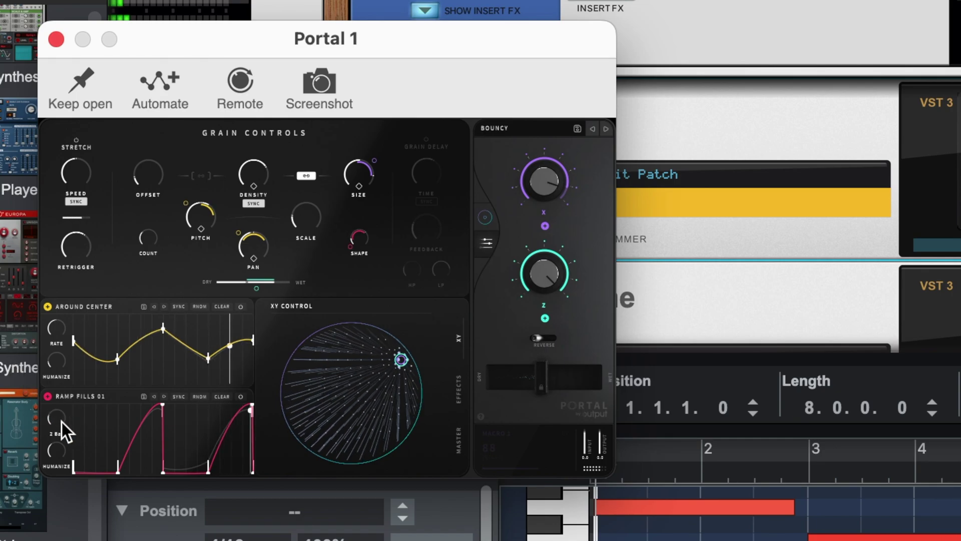
{"action": "left_click_drag", "start_coordinate": [59, 420], "coordinate": [60, 417]}
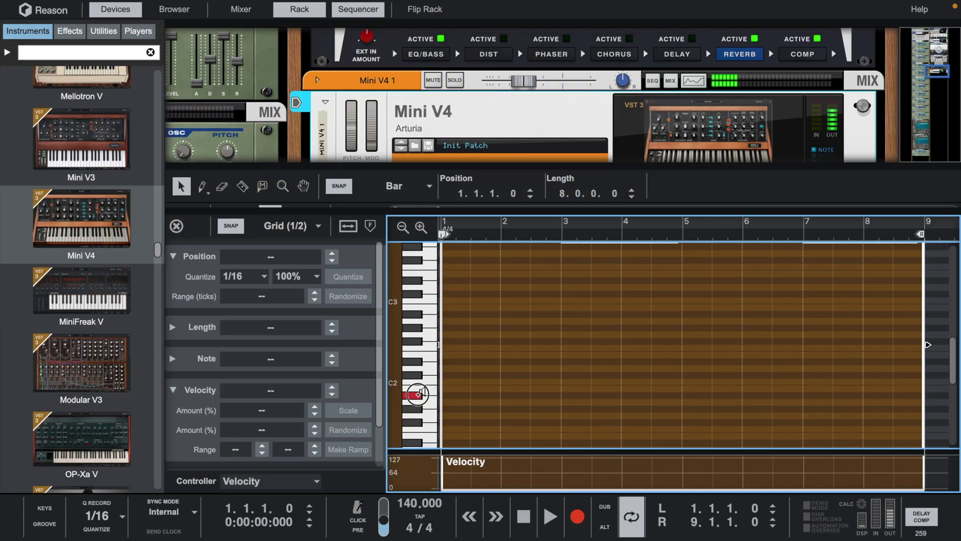
- Draw a two-bar A#1 note at the start of the Mini V4 clip and play it back
{"action": "key", "text": "d"}
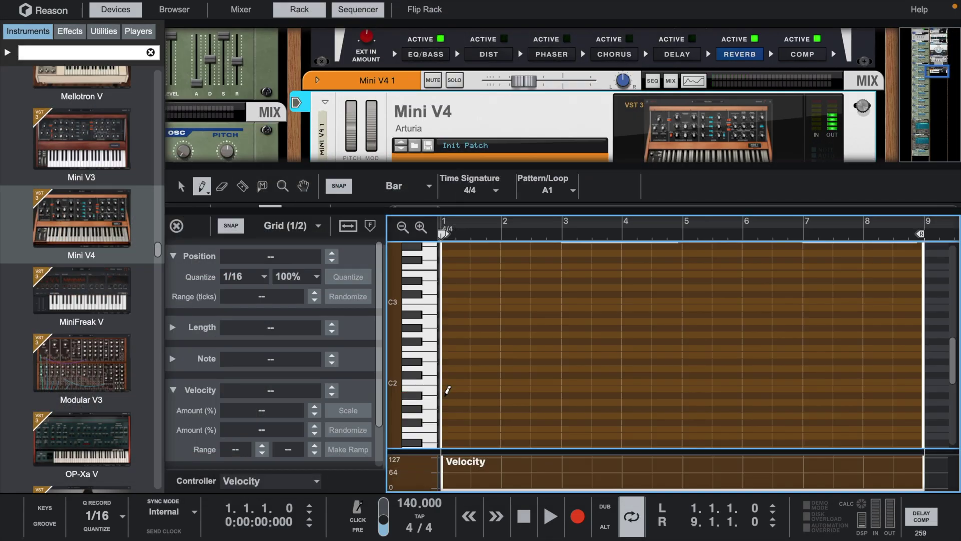
{"action": "left_click_drag", "start_coordinate": [442, 395], "coordinate": [525, 395]}
{"action": "key", "text": "space"}
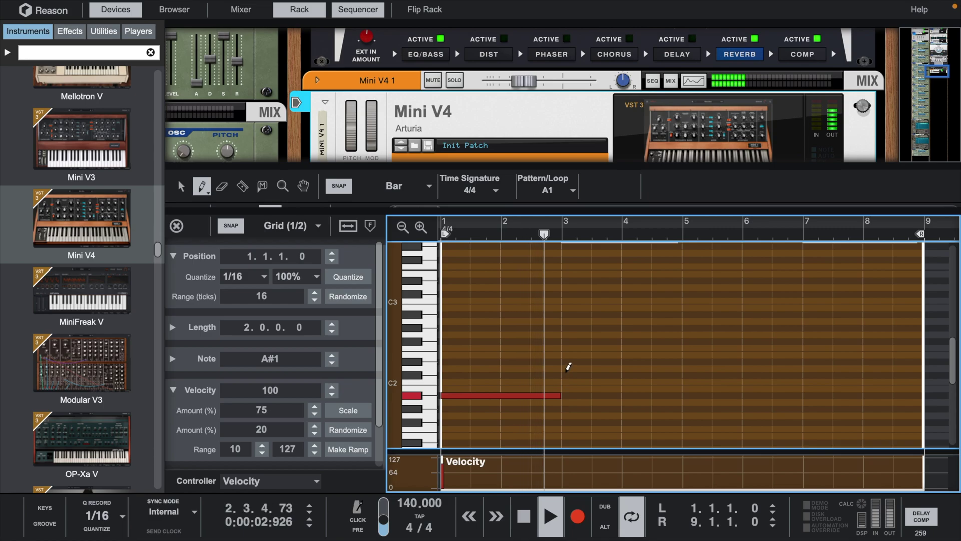
{"action": "key", "text": "space"}
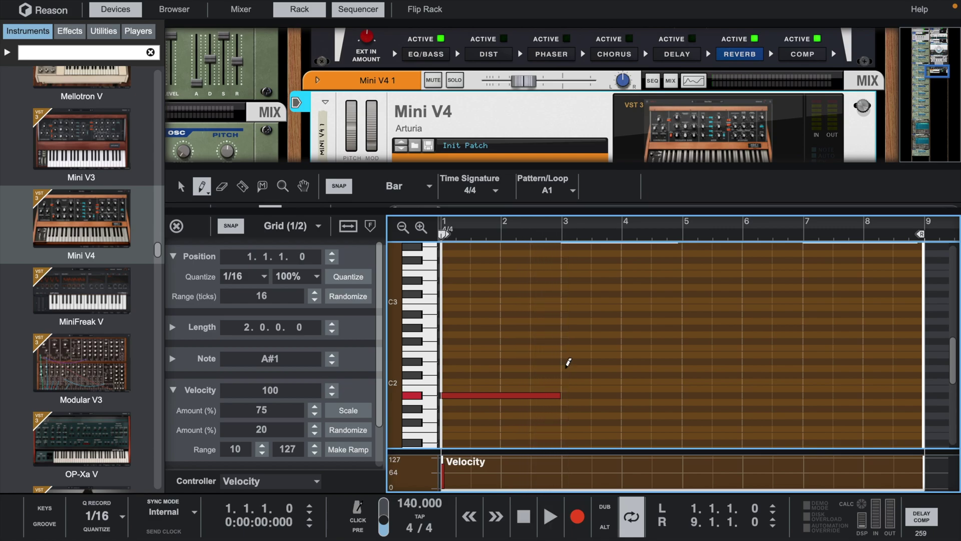
- Draw a D2 note of one and a half bars at bar 3 and a half-bar A1 note after it, with the clip playing
{"action": "left_click_drag", "start_coordinate": [567, 368], "coordinate": [606, 368]}
{"action": "key", "text": "space"}
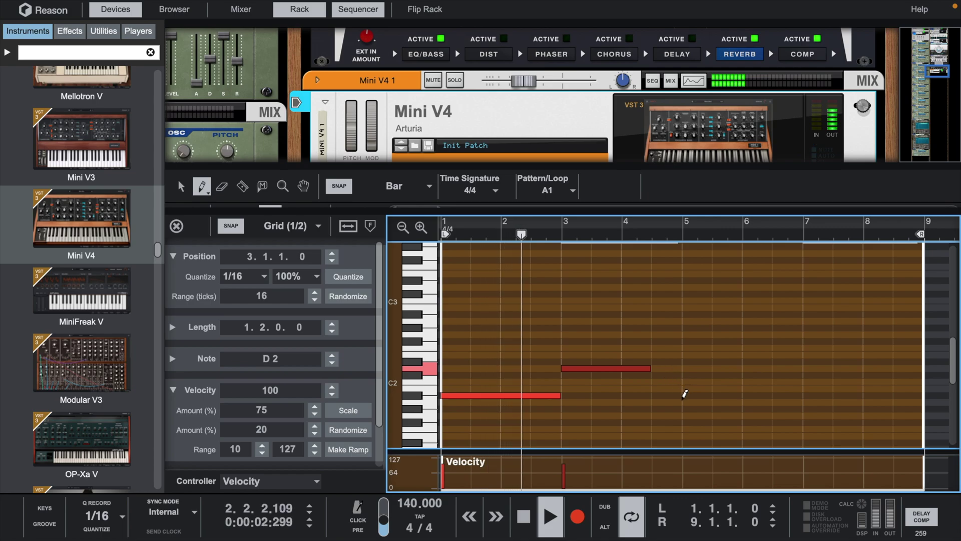
{"action": "left_click", "coordinate": [657, 400]}
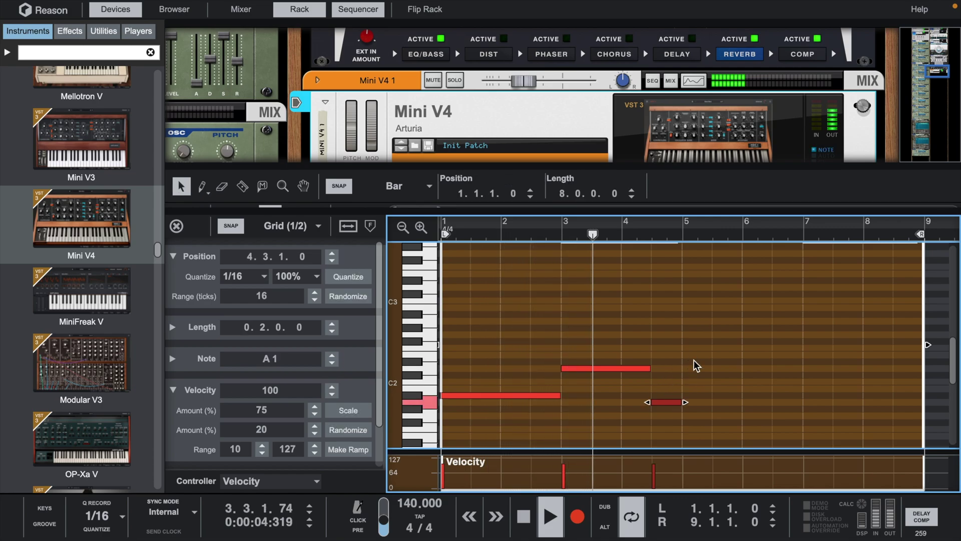
- Duplicate the three Mini V4 bass notes into bars 5 to 8
{"action": "key", "text": "q"}
{"action": "key", "text": "ctrl+a"}
{"action": "key", "text": "ctrl+d"}
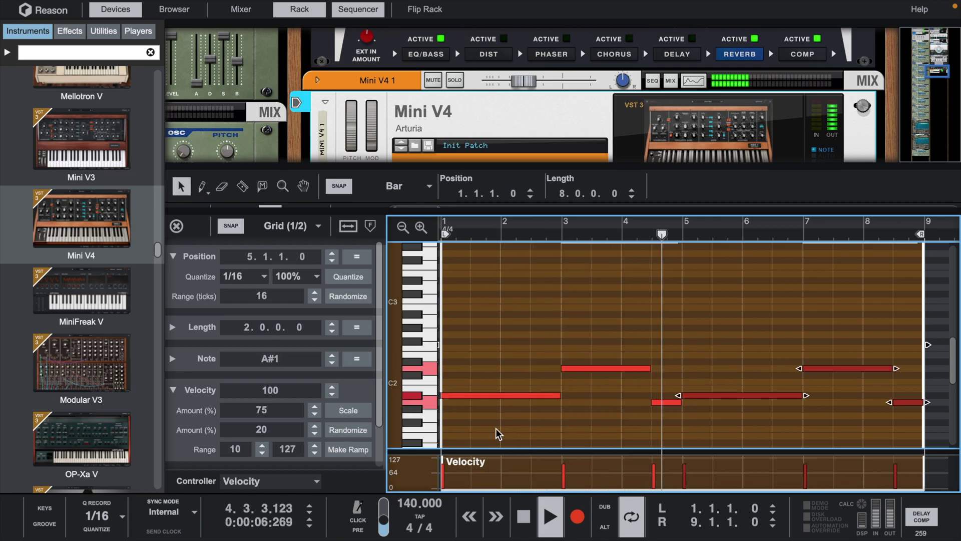
{"action": "left_click", "coordinate": [596, 329]}
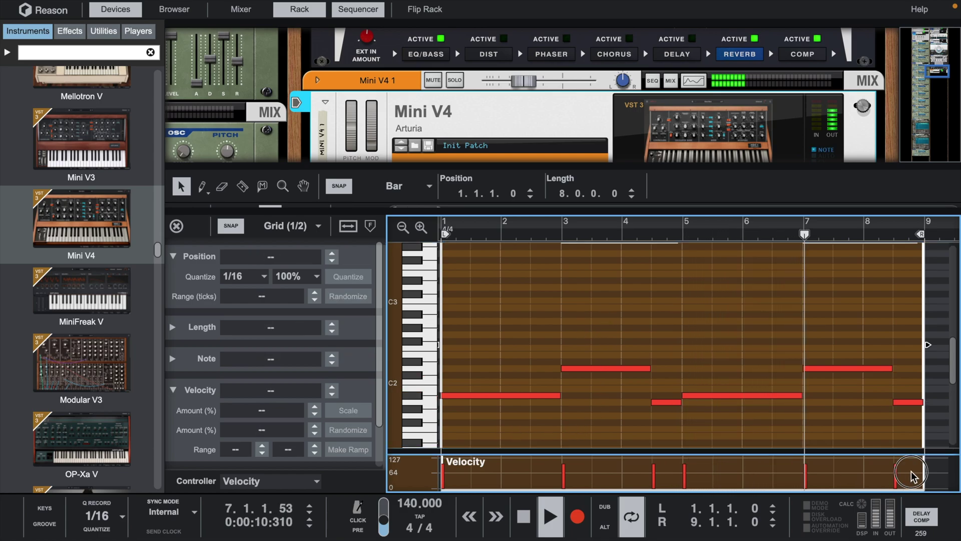
- Lower the velocity of all the Mini V4 bass notes to 92
{"action": "key", "text": "ctrl+a"}
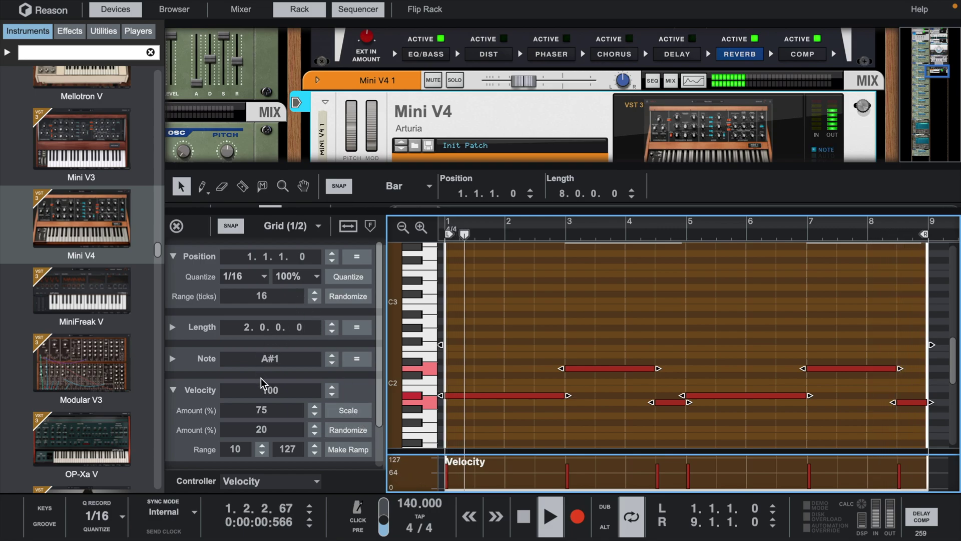
{"action": "left_click", "coordinate": [332, 394]}
{"action": "left_click", "coordinate": [331, 394]}
{"action": "left_click", "coordinate": [332, 395]}
{"action": "left_click", "coordinate": [332, 394]}
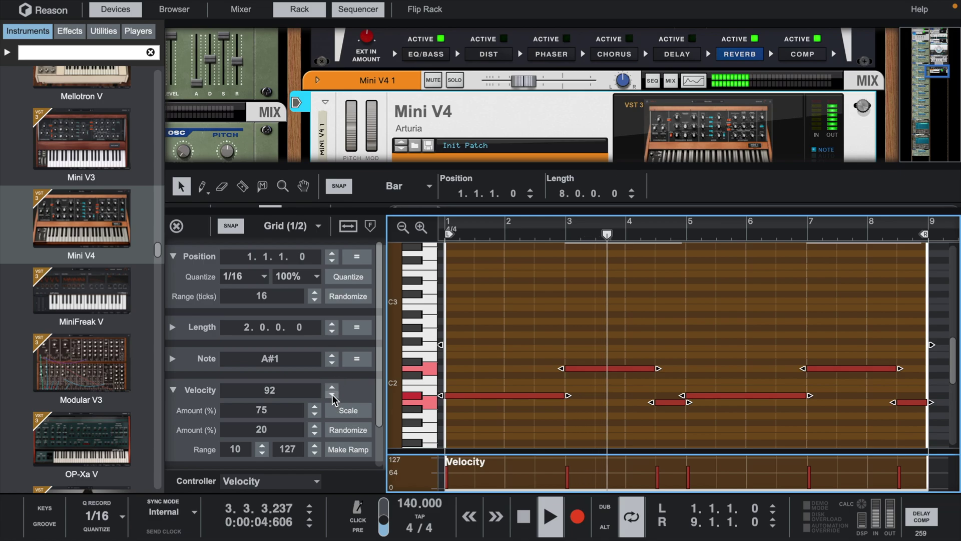
- Enable the low-pass filter in the Mini V4 channel's Spectrum EQ and lower its cutoff frequency
{"action": "left_click", "coordinate": [693, 80]}
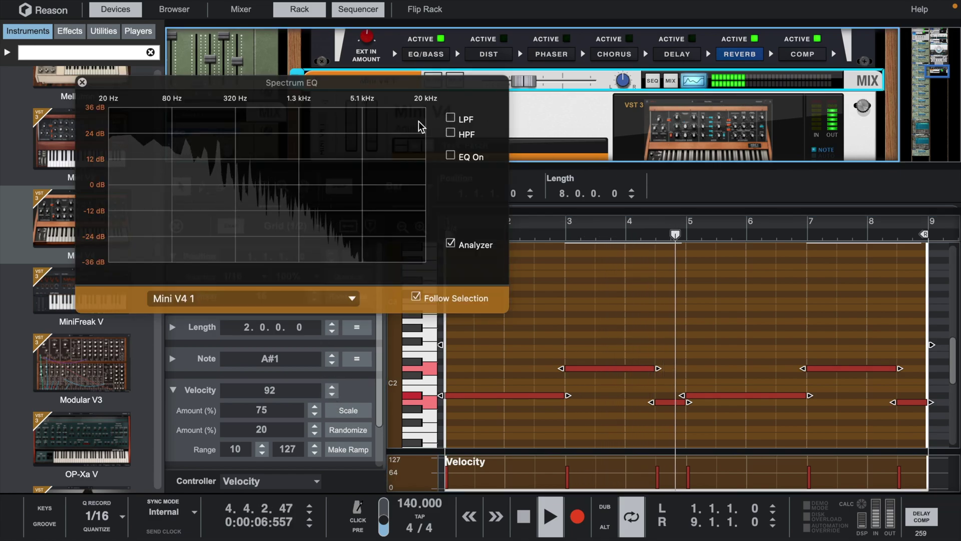
{"action": "left_click", "coordinate": [449, 118]}
{"action": "left_click_drag", "start_coordinate": [343, 183], "coordinate": [320, 185]}
{"action": "left_click", "coordinate": [82, 82]}
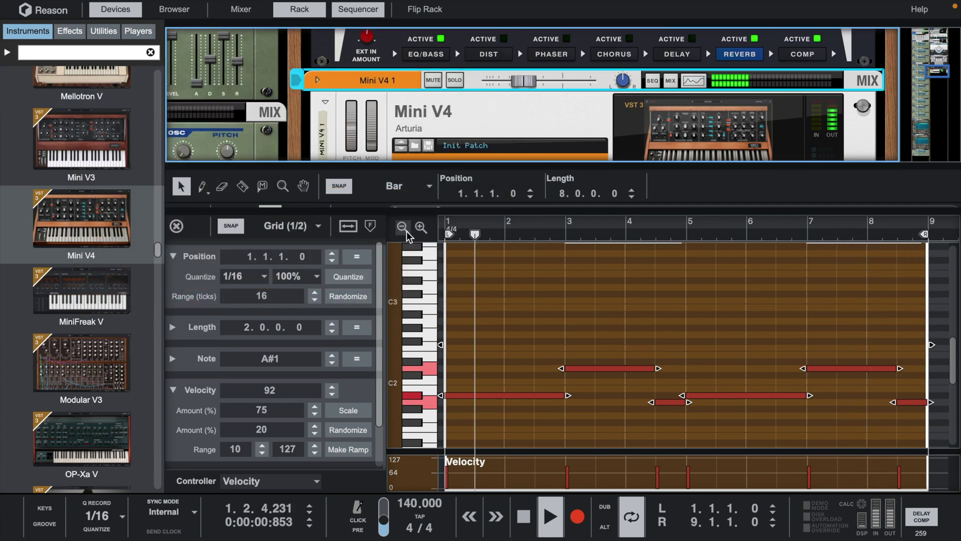
- Leave the bass clip, enlarge the rack, and show the insert FX section of the Mini V4 1 channel
{"action": "left_click", "coordinate": [177, 227]}
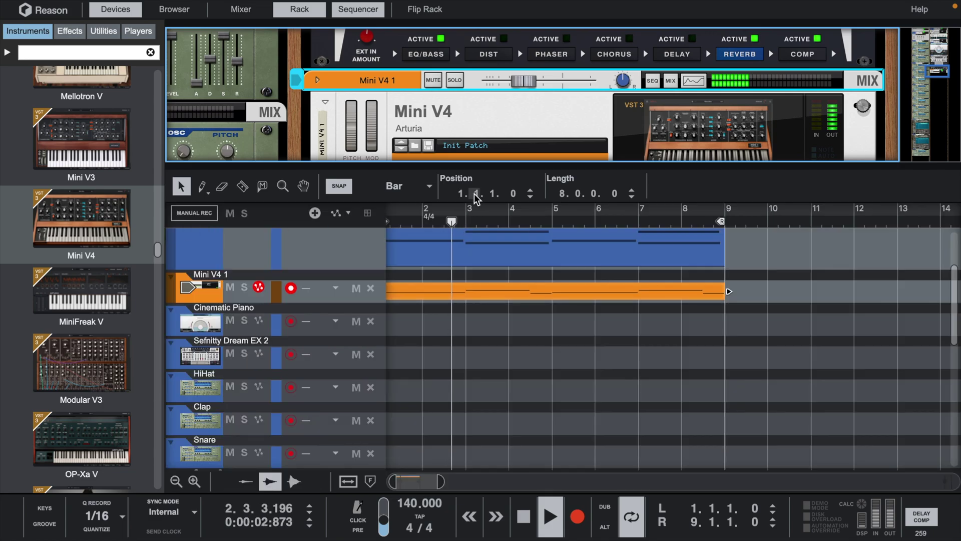
{"action": "left_click_drag", "start_coordinate": [481, 166], "coordinate": [493, 293]}
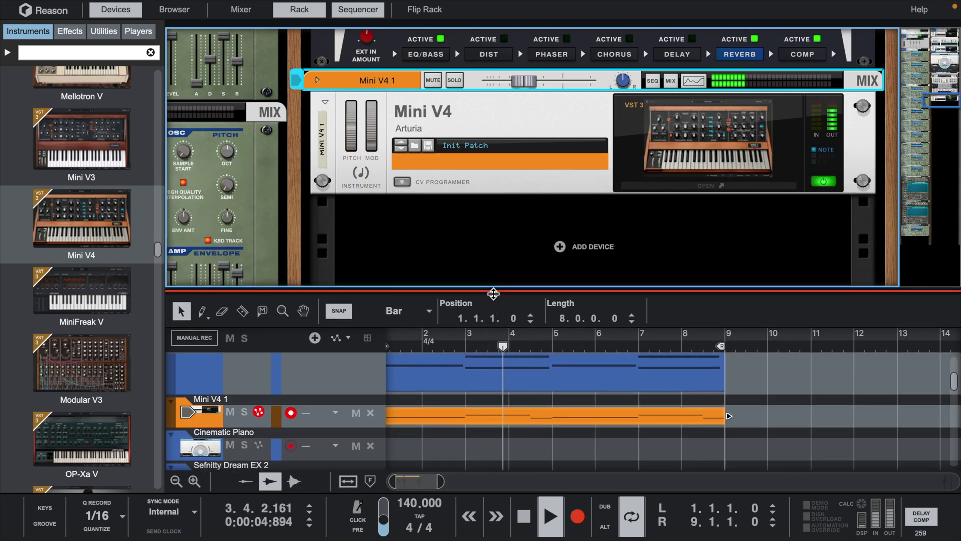
{"action": "left_click", "coordinate": [317, 80]}
{"action": "left_click", "coordinate": [341, 109]}
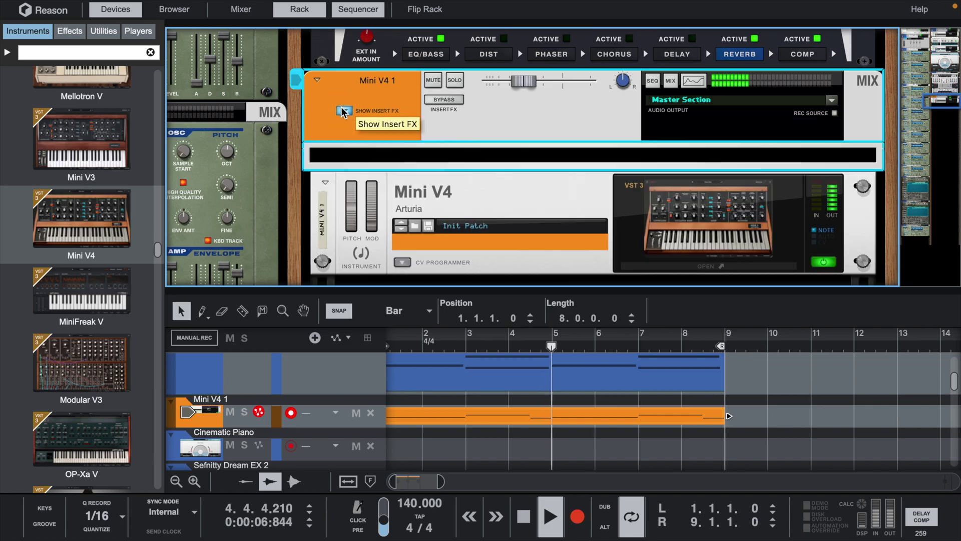
- Add the Stereo Tool effect to the Mini V4 1 channel's insert FX
{"action": "left_click", "coordinate": [73, 31]}
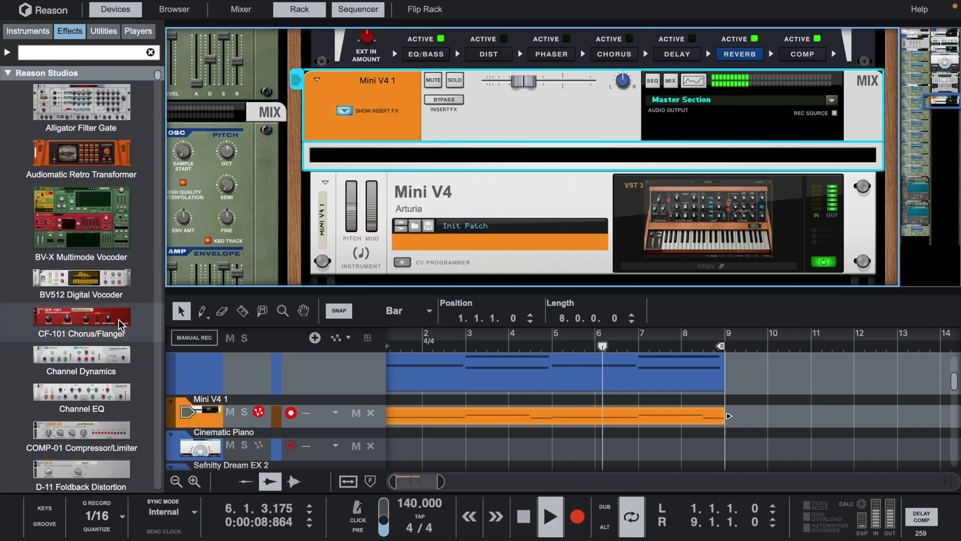
{"action": "scroll", "coordinate": [121, 325], "scroll_direction": "down", "scroll_amount": 20}
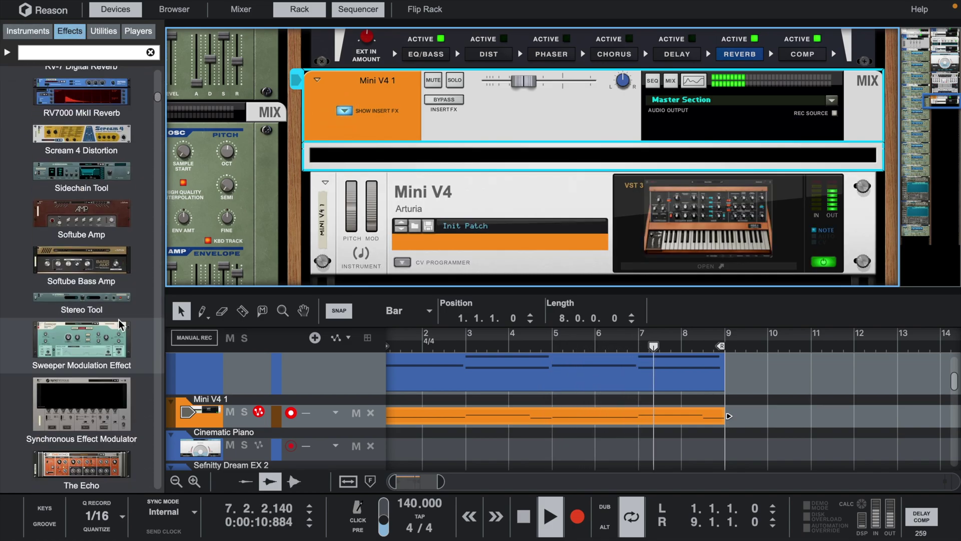
{"action": "scroll", "coordinate": [120, 324], "scroll_direction": "down", "scroll_amount": 4}
{"action": "scroll", "coordinate": [120, 325], "scroll_direction": "up", "scroll_amount": 8}
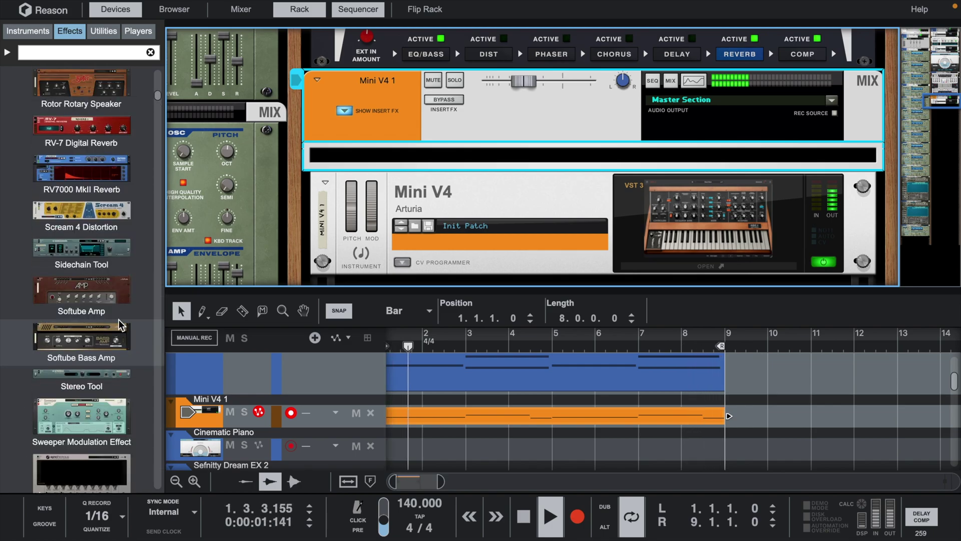
{"action": "mouse_move", "coordinate": [99, 380]}
{"action": "left_mouse_down"}
{"action": "mouse_move", "coordinate": [532, 158]}
{"action": "mouse_move", "coordinate": [486, 159]}
{"action": "mouse_move", "coordinate": [484, 118]}
{"action": "mouse_move", "coordinate": [488, 157]}
{"action": "left_mouse_up"}
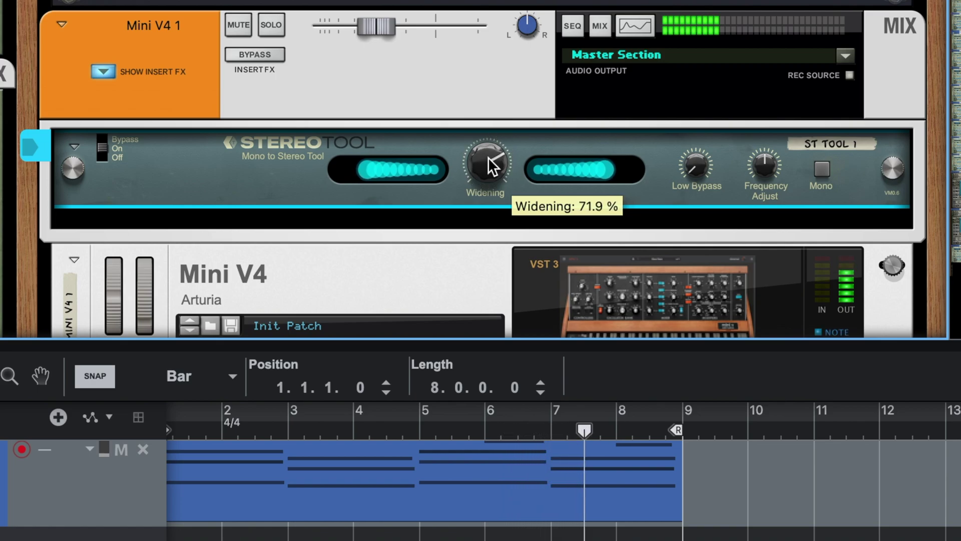
- Test the Stereo Tool's Mono switch and reduce its Frequency Adjust and Widening settings
{"action": "left_click", "coordinate": [823, 168]}
{"action": "left_click", "coordinate": [823, 168]}
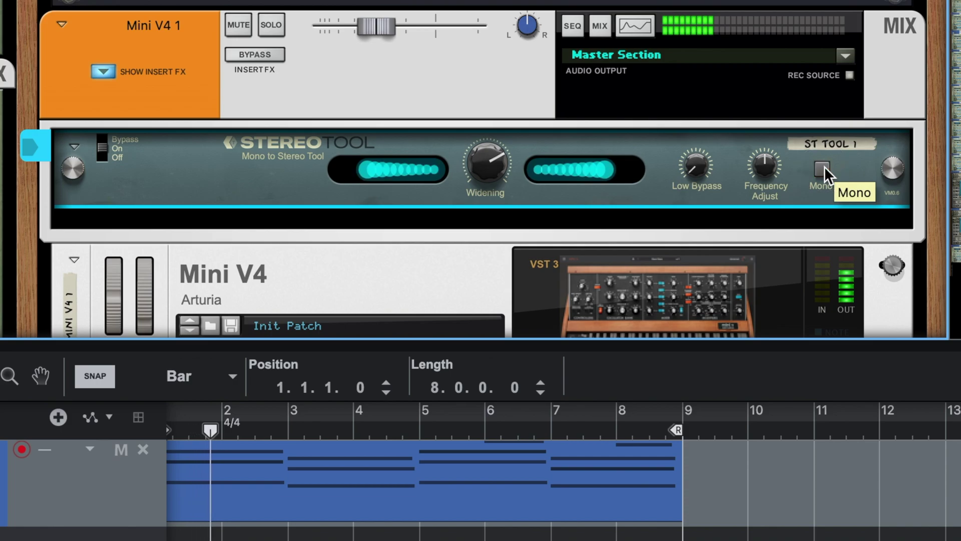
{"action": "mouse_move", "coordinate": [758, 165]}
{"action": "left_mouse_down"}
{"action": "mouse_move", "coordinate": [761, 205]}
{"action": "mouse_move", "coordinate": [756, 128]}
{"action": "mouse_move", "coordinate": [765, 172]}
{"action": "left_mouse_up"}
{"action": "left_click_drag", "start_coordinate": [488, 159], "coordinate": [491, 170]}
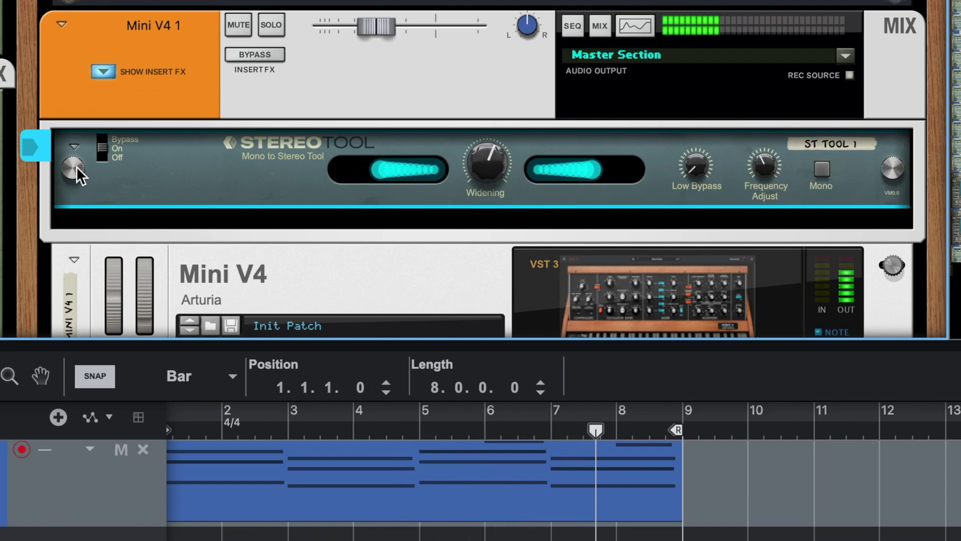
- Compare the bass with its insert FX bypassed and active, and set the Stereo Tool's Widening to 50 percent
{"action": "left_click", "coordinate": [265, 55]}
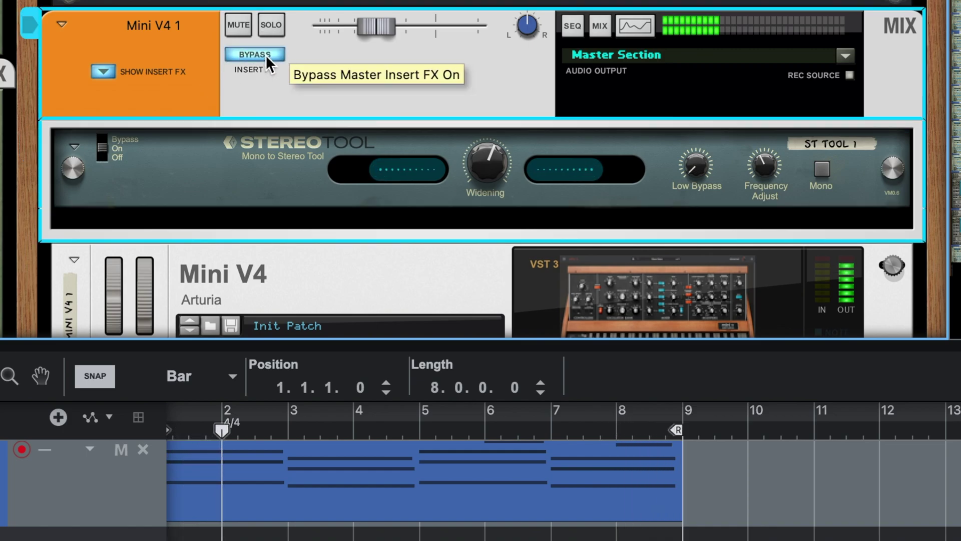
{"action": "left_click", "coordinate": [265, 54]}
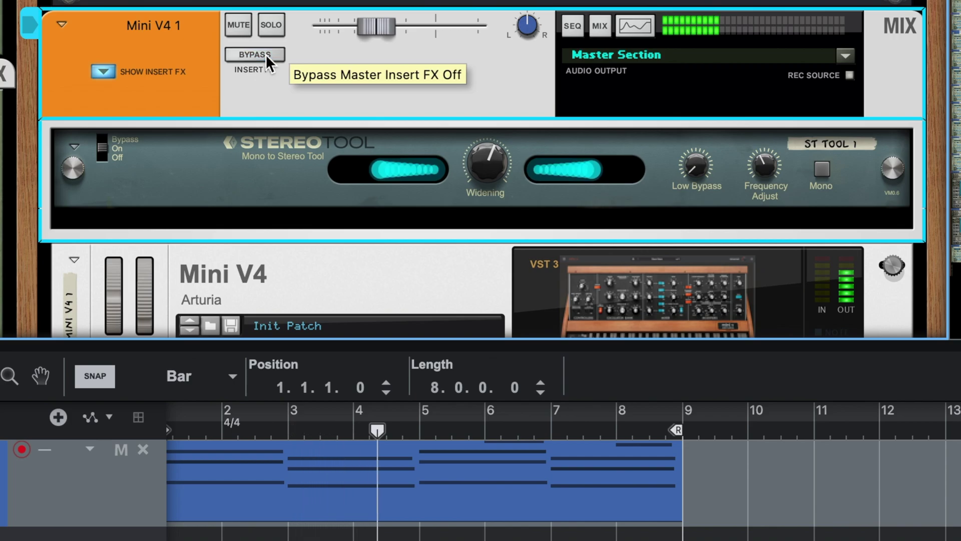
{"action": "left_click_drag", "start_coordinate": [482, 167], "coordinate": [485, 176]}
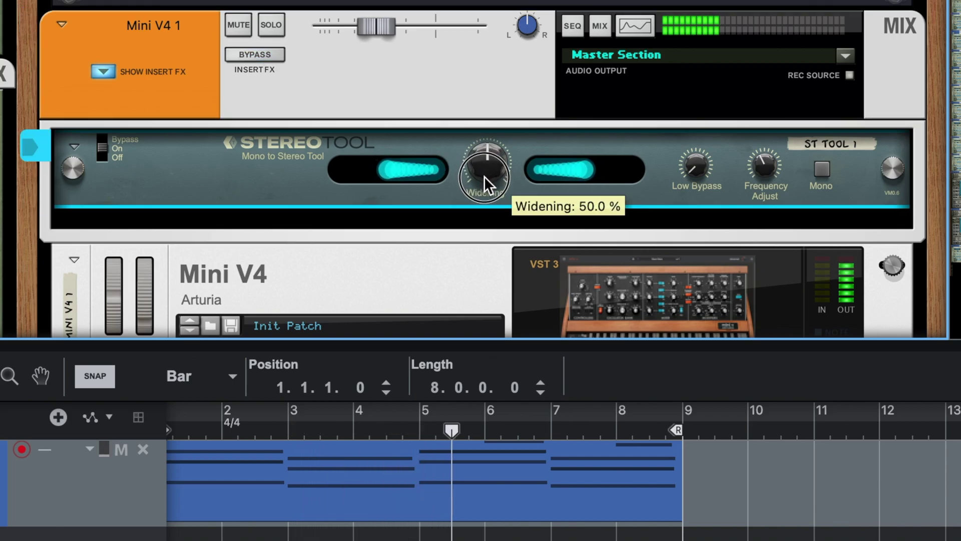
{"action": "left_click", "coordinate": [265, 54]}
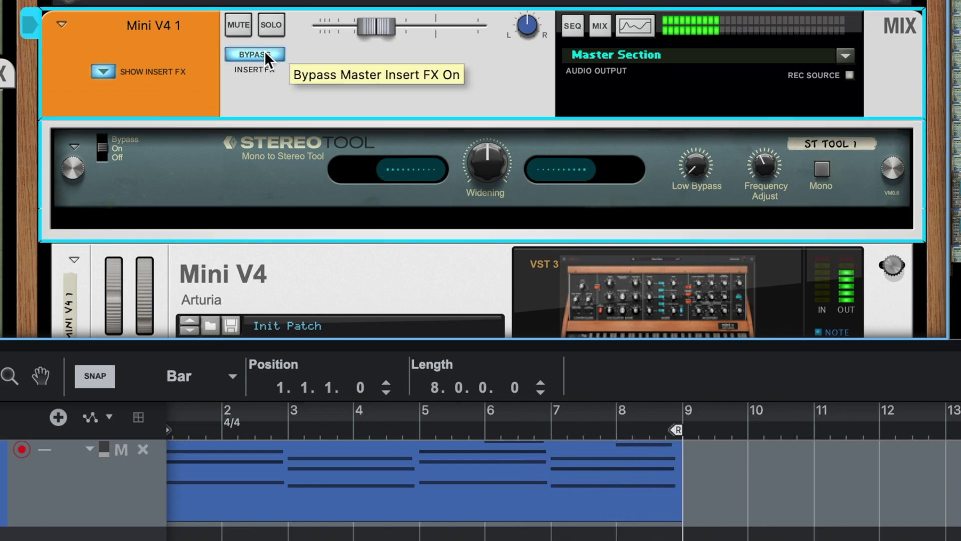
{"action": "left_click", "coordinate": [264, 53]}
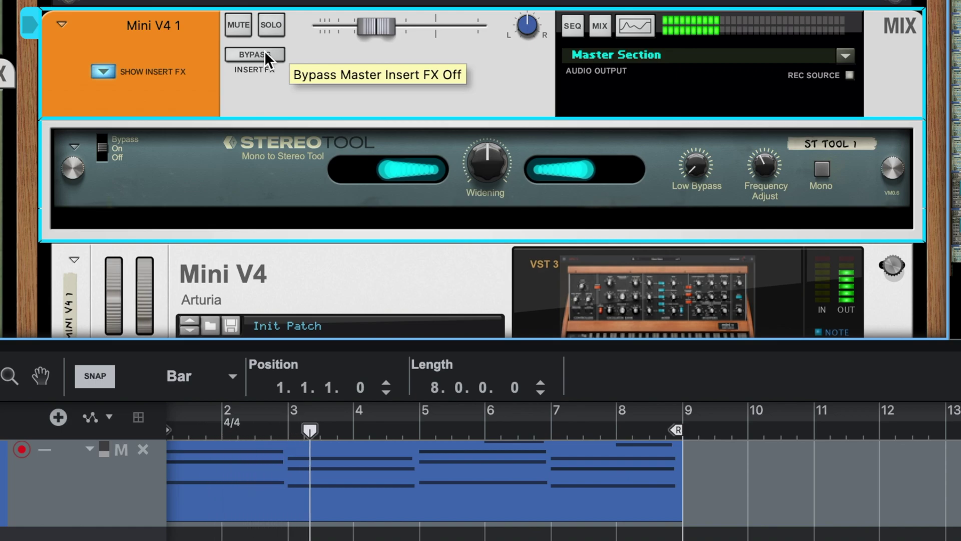
- Lower the Mini V4 1 channel level slightly and toggle its insert FX section out of view and back
{"action": "left_click_drag", "start_coordinate": [384, 35], "coordinate": [382, 34]}
{"action": "left_click", "coordinate": [104, 71]}
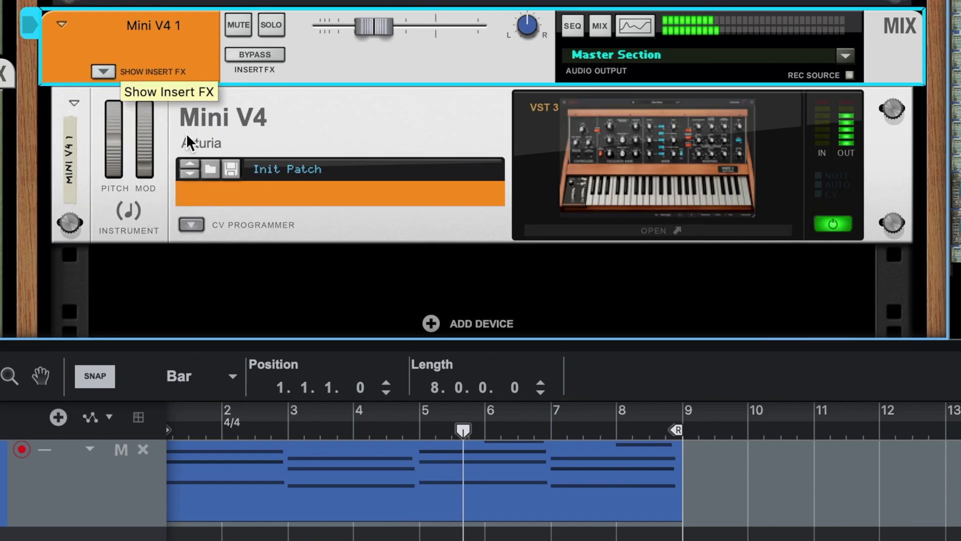
{"action": "left_click", "coordinate": [100, 70]}
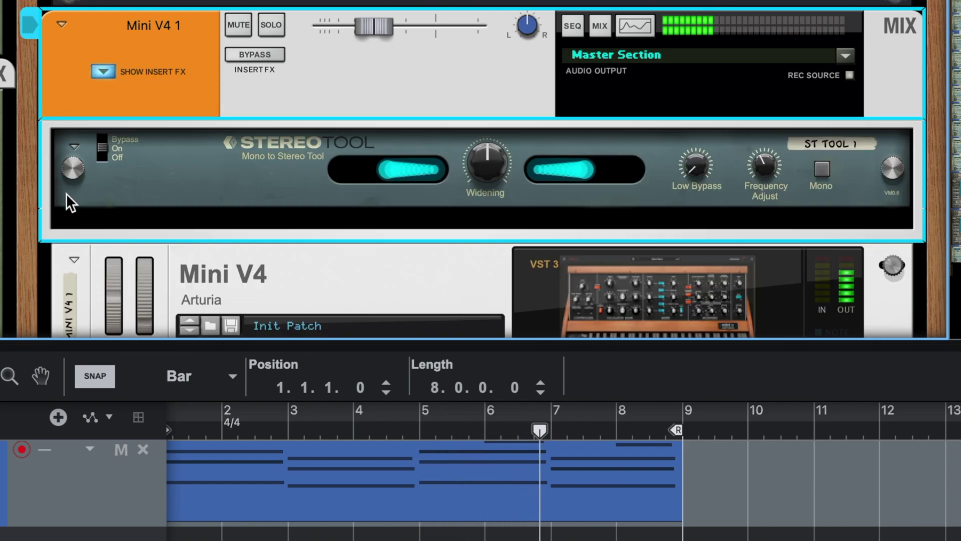
{"action": "mouse_move", "coordinate": [71, 175]}
{"action": "left_mouse_down"}
{"action": "mouse_move", "coordinate": [71, 155]}
{"action": "mouse_move", "coordinate": [74, 169]}
{"action": "left_mouse_up"}
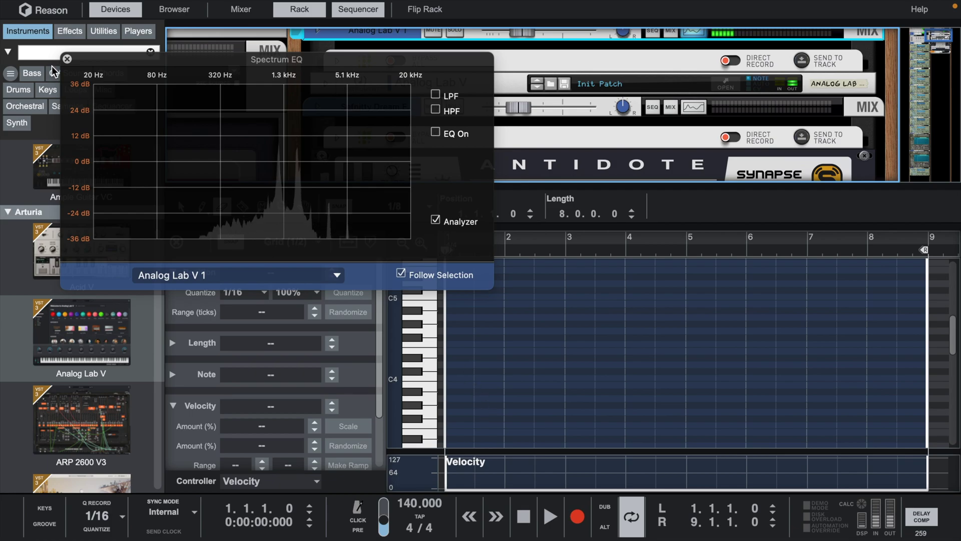
- Draw half-bar melody notes A#3, A#4, A4, D4 and G3 across the first four bars of the Analog Lab V clip
{"action": "left_click", "coordinate": [67, 59]}
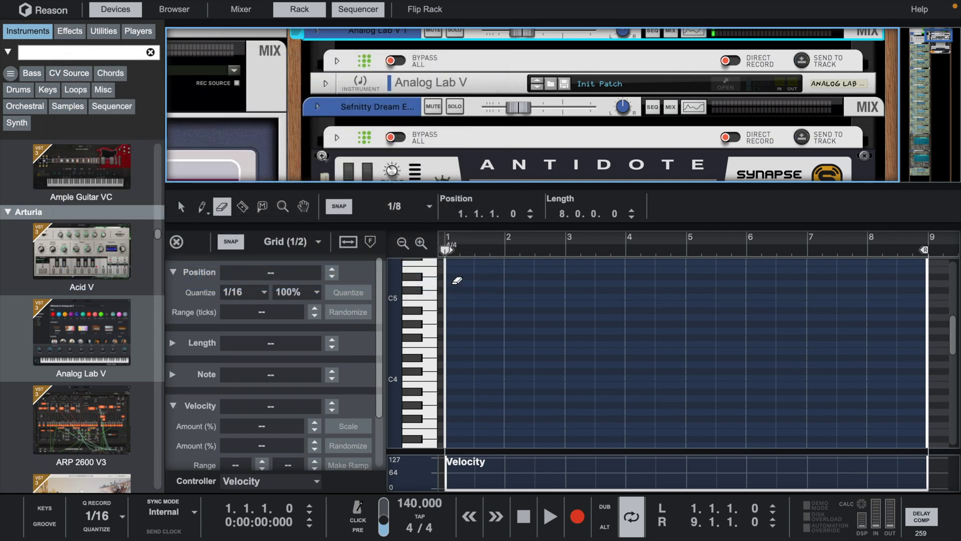
{"action": "left_click", "coordinate": [458, 397]}
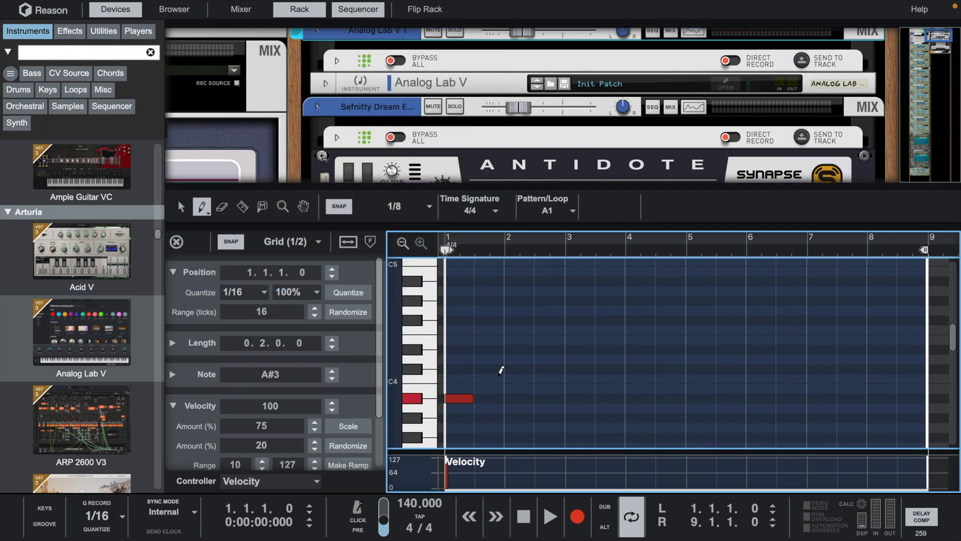
{"action": "key", "text": "space"}
{"action": "left_click_drag", "start_coordinate": [506, 281], "coordinate": [536, 280]}
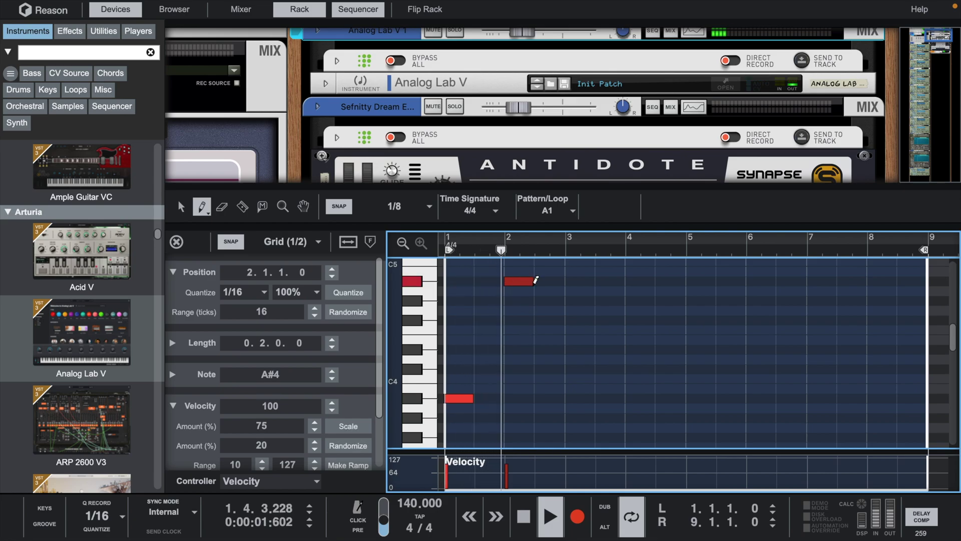
{"action": "left_click", "coordinate": [543, 291]}
{"action": "left_click", "coordinate": [581, 359]}
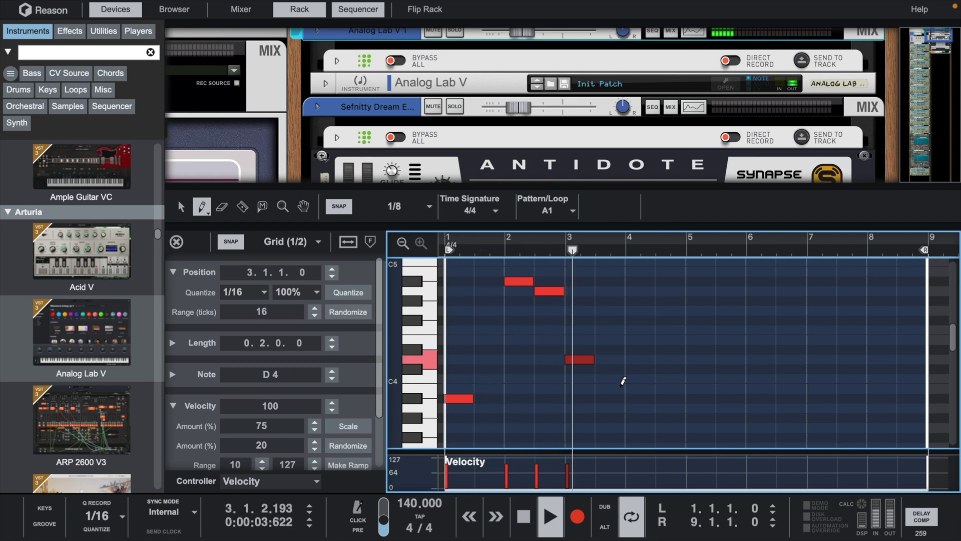
{"action": "left_click", "coordinate": [670, 426]}
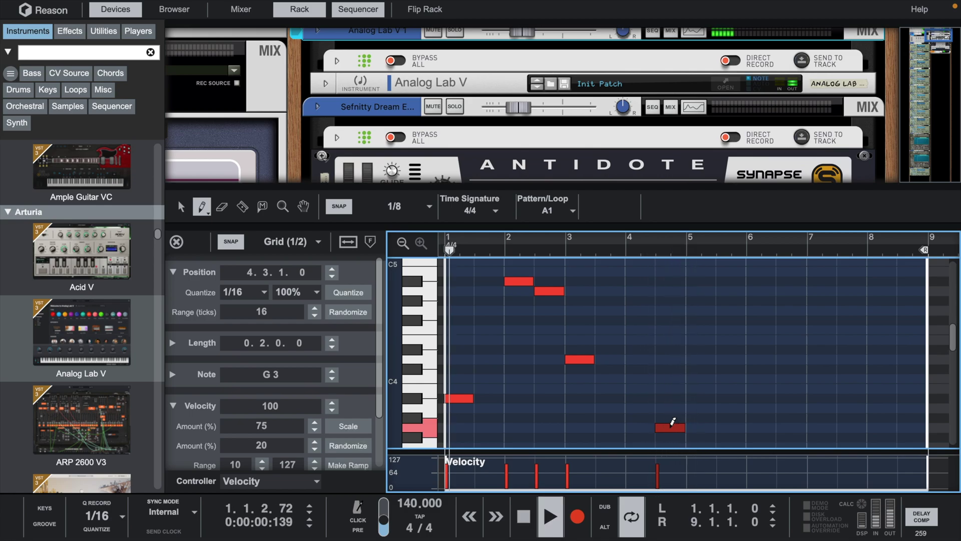
- Raise the last melody note in bar 4 to A3
{"action": "key", "text": "q"}
{"action": "left_click_drag", "start_coordinate": [671, 430], "coordinate": [671, 408]}
{"action": "left_click_drag", "start_coordinate": [566, 242], "coordinate": [592, 185]}
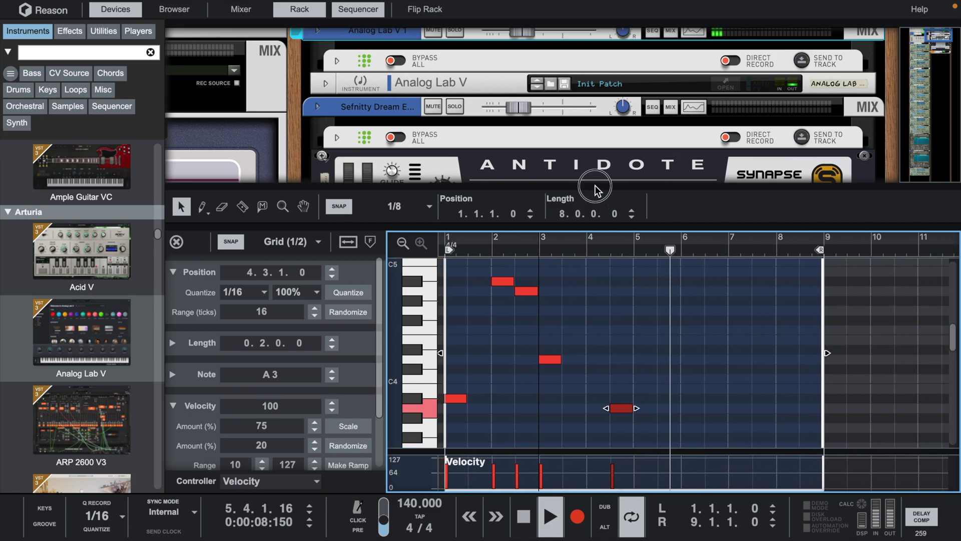
- Duplicate the five Analog Lab V melody notes into bars 5 to 8
{"action": "left_click_drag", "start_coordinate": [683, 266], "coordinate": [418, 441]}
{"action": "key", "text": "ctrl+d"}
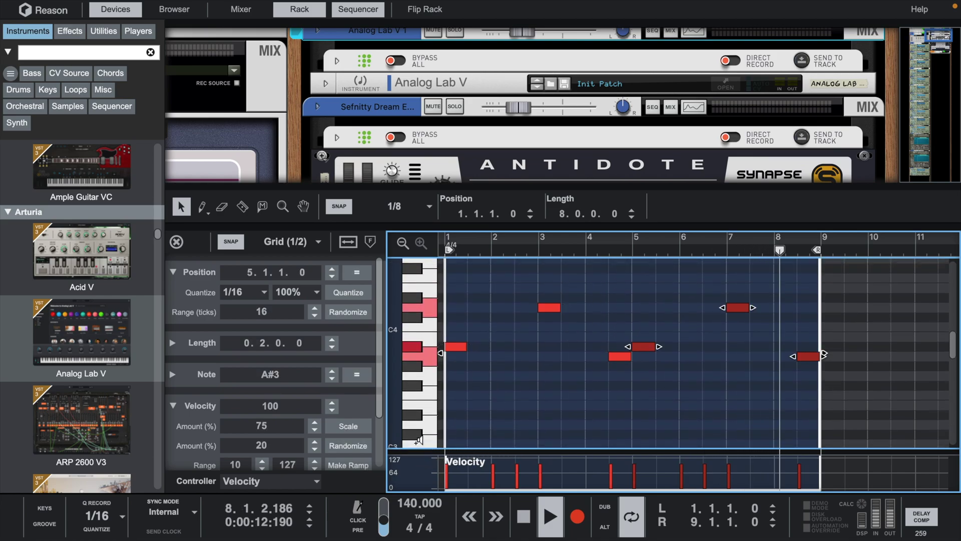
{"action": "scroll", "coordinate": [418, 441], "scroll_direction": "up", "scroll_amount": 5}
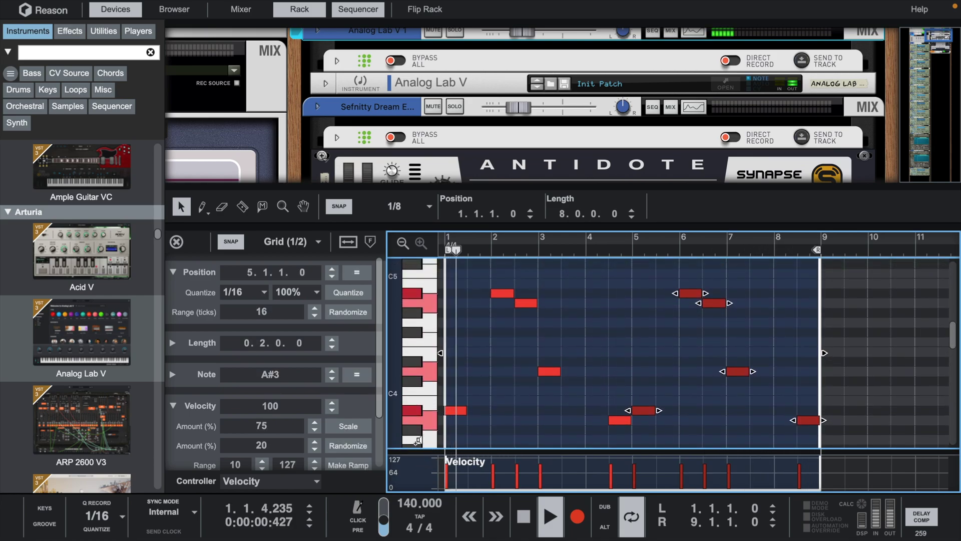
- Expand the Analog Lab V 1 mix channel and show its insert FX section
{"action": "scroll", "coordinate": [419, 121], "scroll_direction": "up", "scroll_amount": 2}
{"action": "scroll", "coordinate": [407, 121], "scroll_direction": "up", "scroll_amount": 1}
{"action": "left_click", "coordinate": [320, 111]}
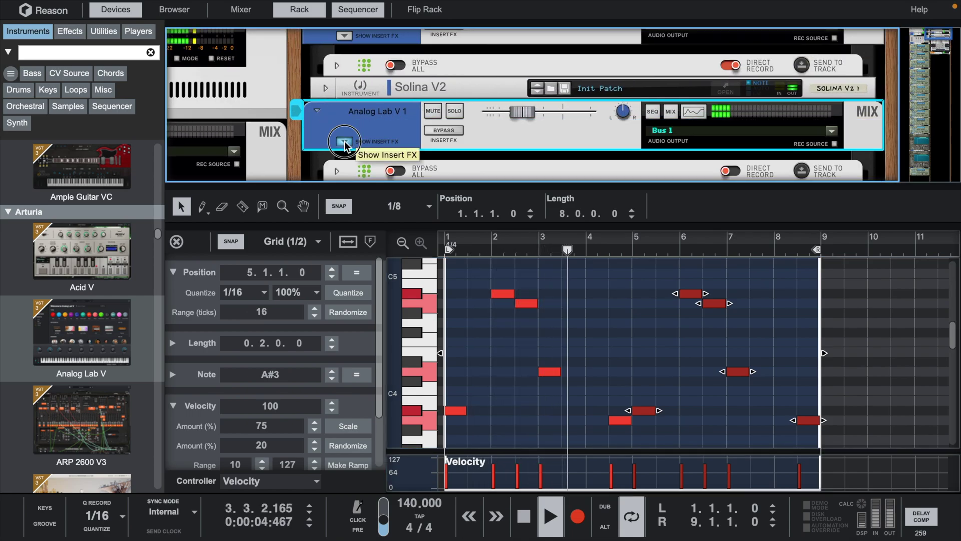
{"action": "left_click", "coordinate": [343, 142]}
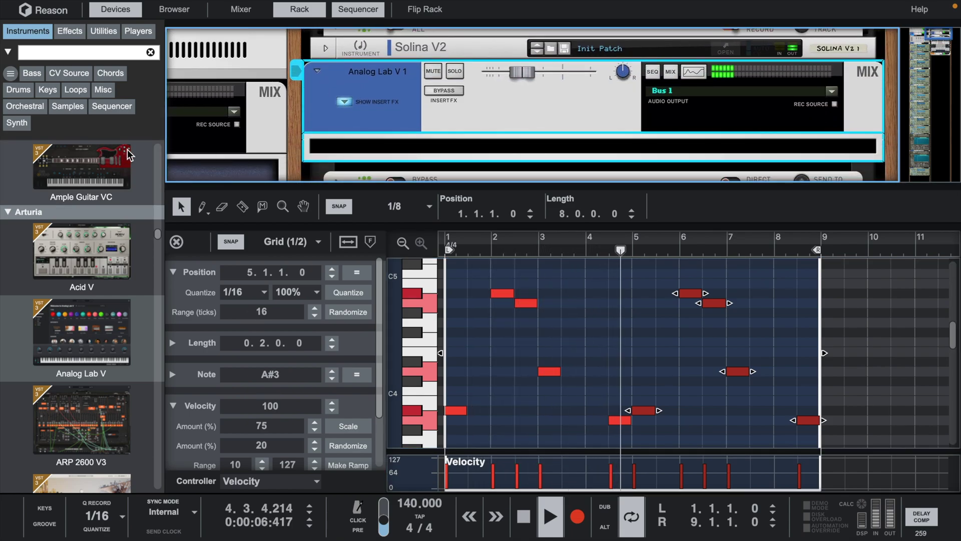
- Add a Ripley Space Delay effect to the Analog Lab V 1 channel's insert FX section
{"action": "left_click", "coordinate": [70, 30]}
{"action": "scroll", "coordinate": [116, 277], "scroll_direction": "down", "scroll_amount": 15}
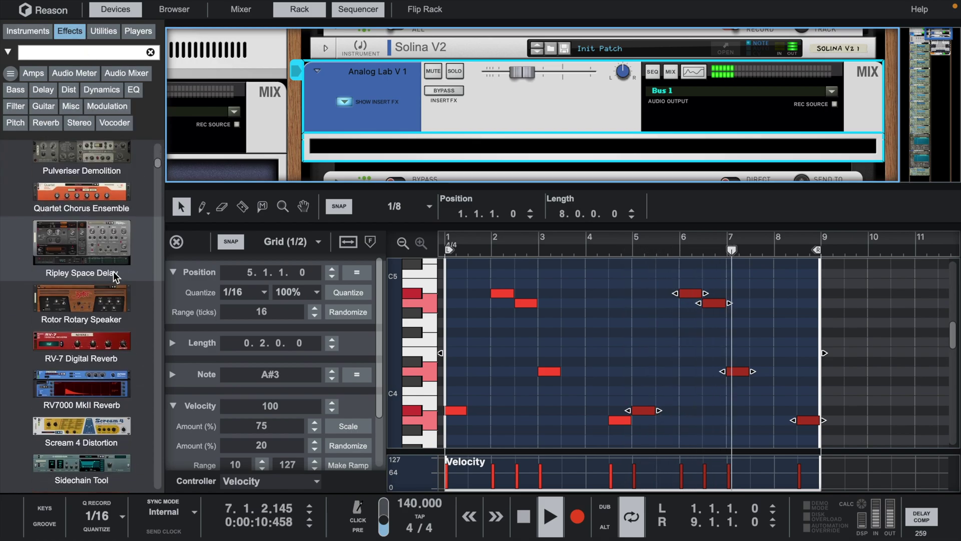
{"action": "mouse_move", "coordinate": [109, 268]}
{"action": "left_mouse_down"}
{"action": "mouse_move", "coordinate": [412, 155]}
{"action": "mouse_move", "coordinate": [448, 129]}
{"action": "left_mouse_up"}
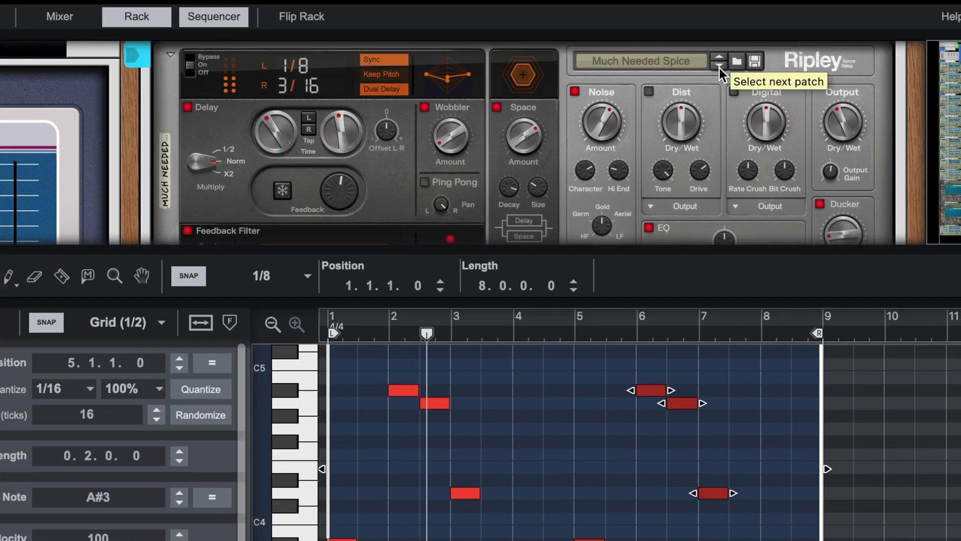
- Audition successive Ripley patches on the melody, trying more dry/wet on Peacock Tail, and load the Pitch Stepper patch
{"action": "left_click", "coordinate": [719, 68]}
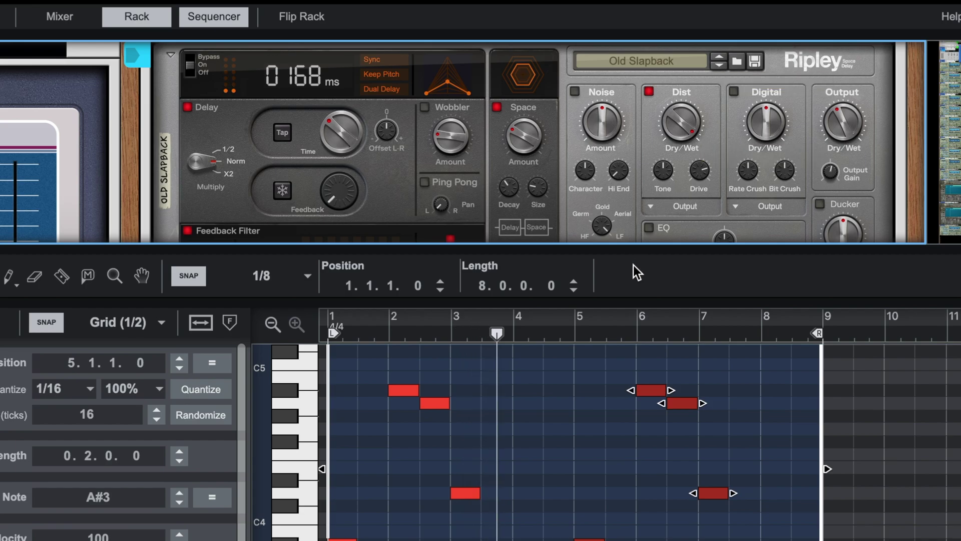
{"action": "left_click_drag", "start_coordinate": [652, 249], "coordinate": [654, 392]}
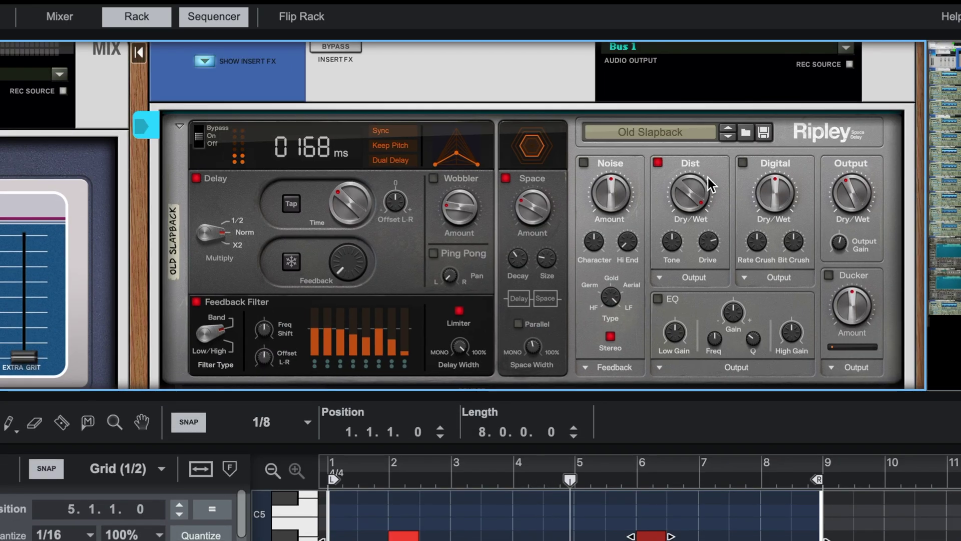
{"action": "left_click", "coordinate": [730, 140]}
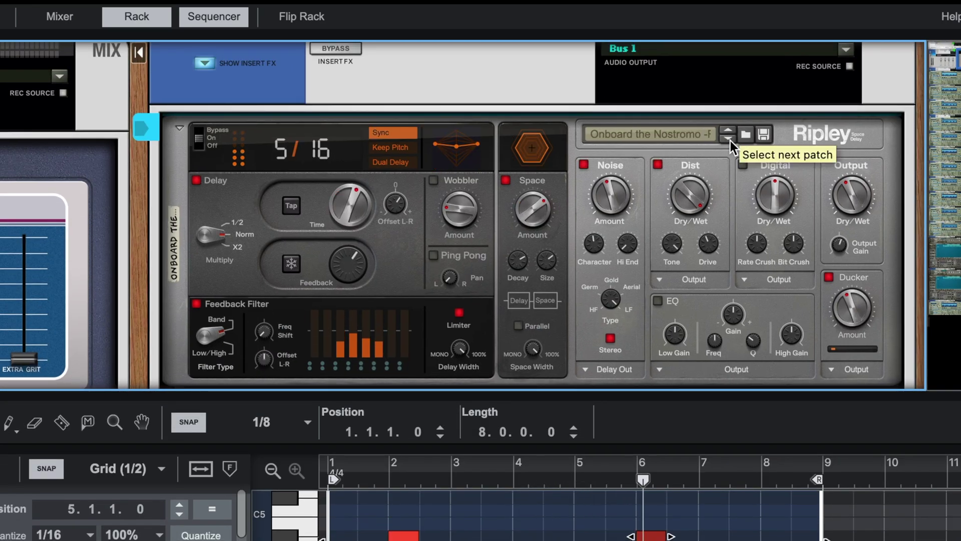
{"action": "scroll", "coordinate": [731, 141], "scroll_direction": "up", "scroll_amount": 2}
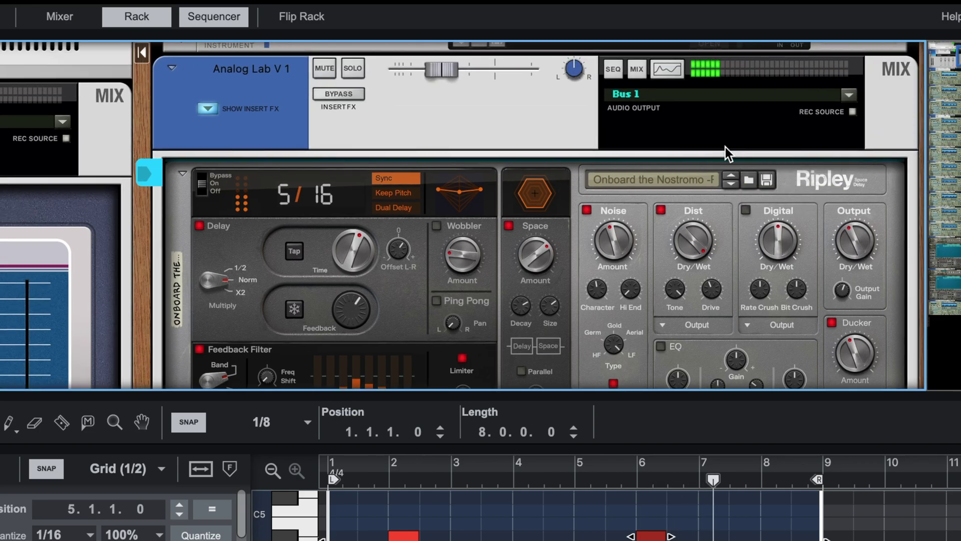
{"action": "left_click", "coordinate": [734, 187]}
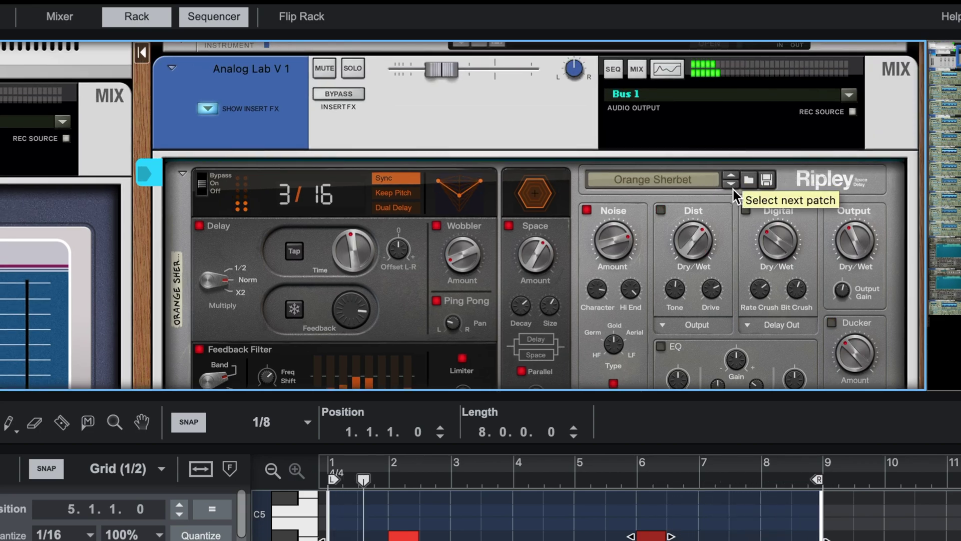
{"action": "left_click", "coordinate": [734, 190]}
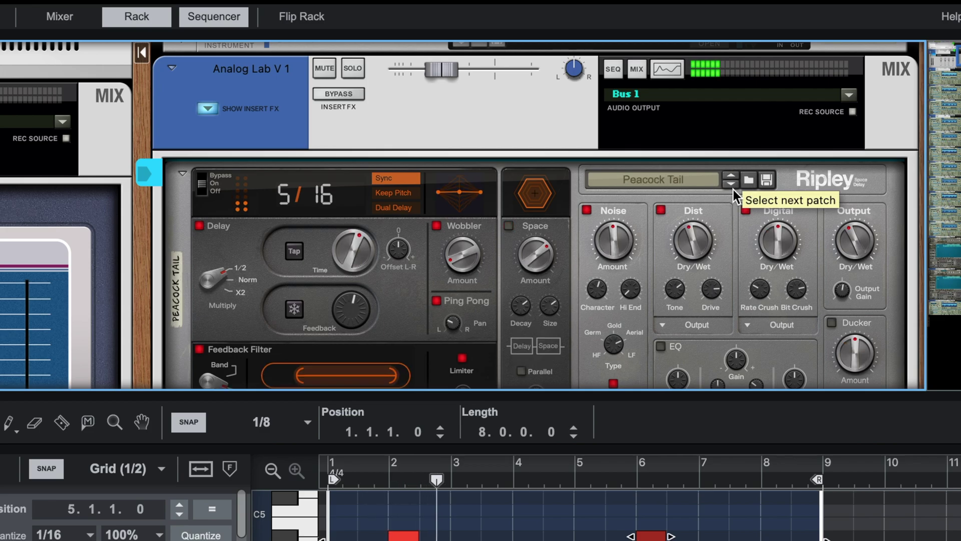
{"action": "mouse_move", "coordinate": [847, 256]}
{"action": "left_click_drag", "start_coordinate": [855, 251], "coordinate": [855, 243]}
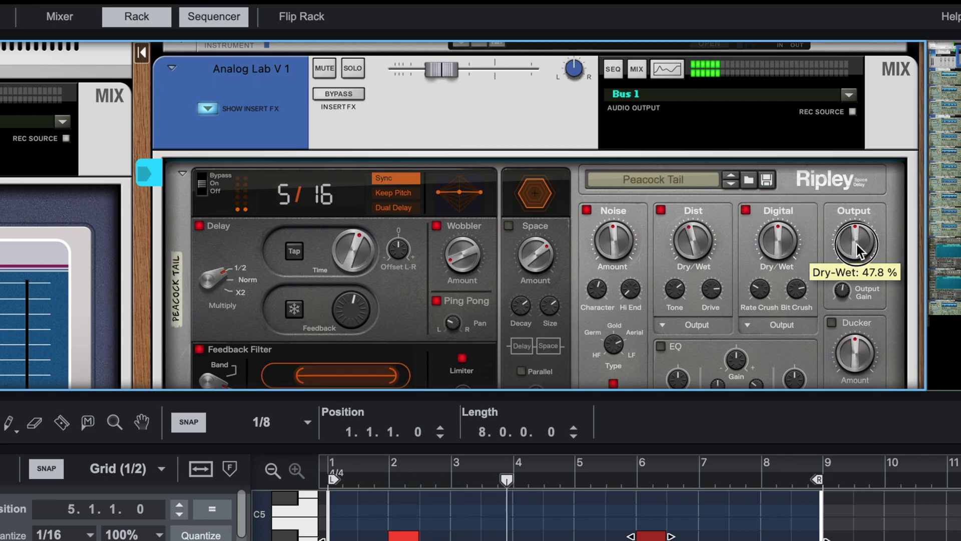
{"action": "left_click", "coordinate": [729, 185]}
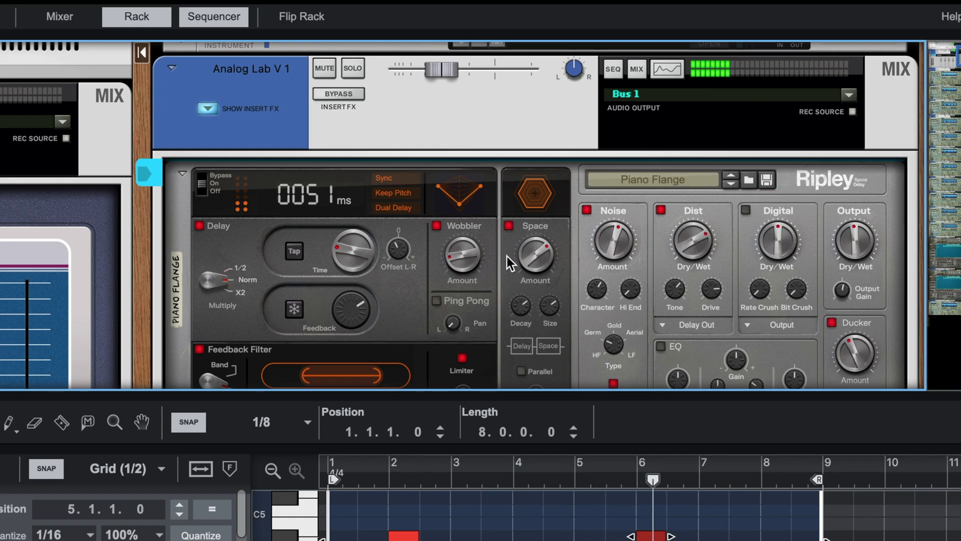
{"action": "scroll", "coordinate": [506, 256], "scroll_direction": "down", "scroll_amount": 2}
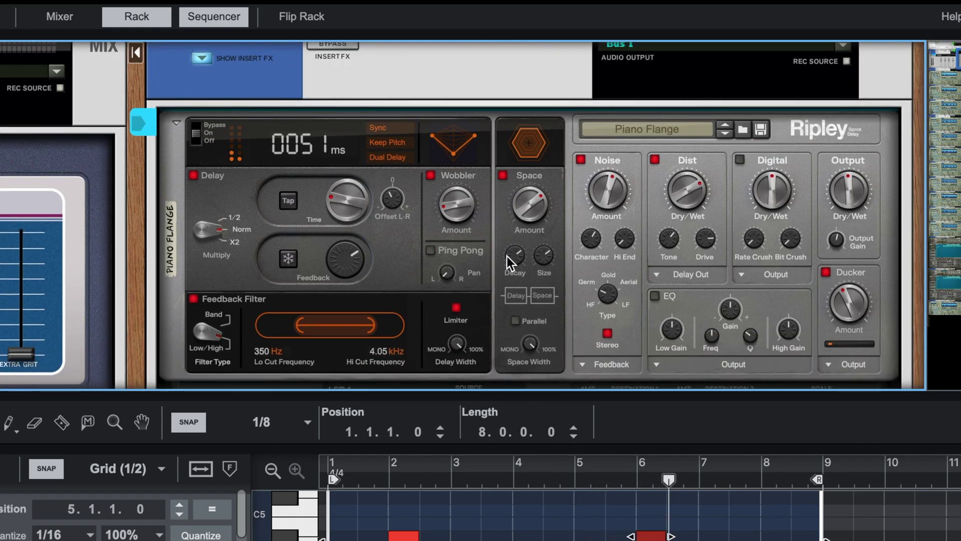
{"action": "left_click", "coordinate": [728, 135]}
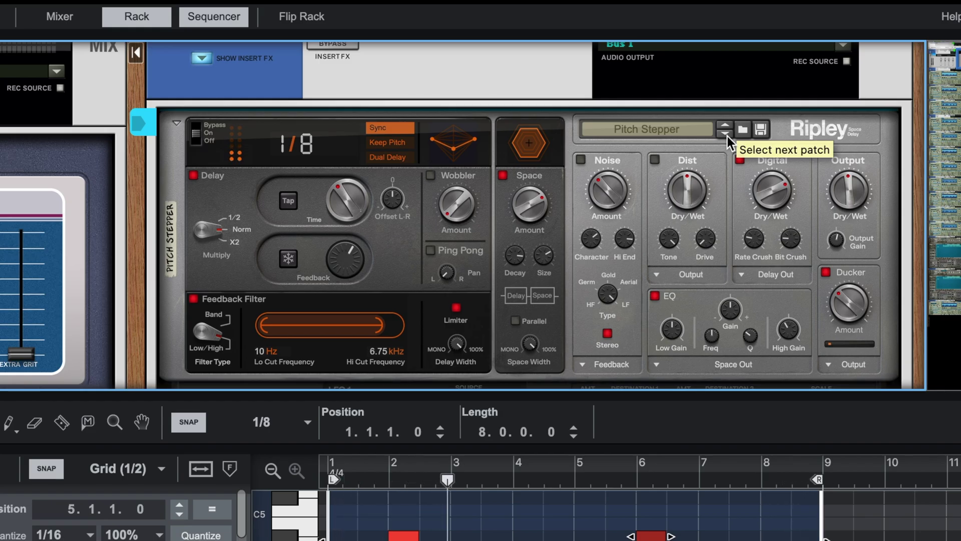
- Enable Ripley's Ping Pong with a raised pan amount, leave Wobbler off, and switch the Space section to Parallel
{"action": "scroll", "coordinate": [728, 136], "scroll_direction": "down", "scroll_amount": 3}
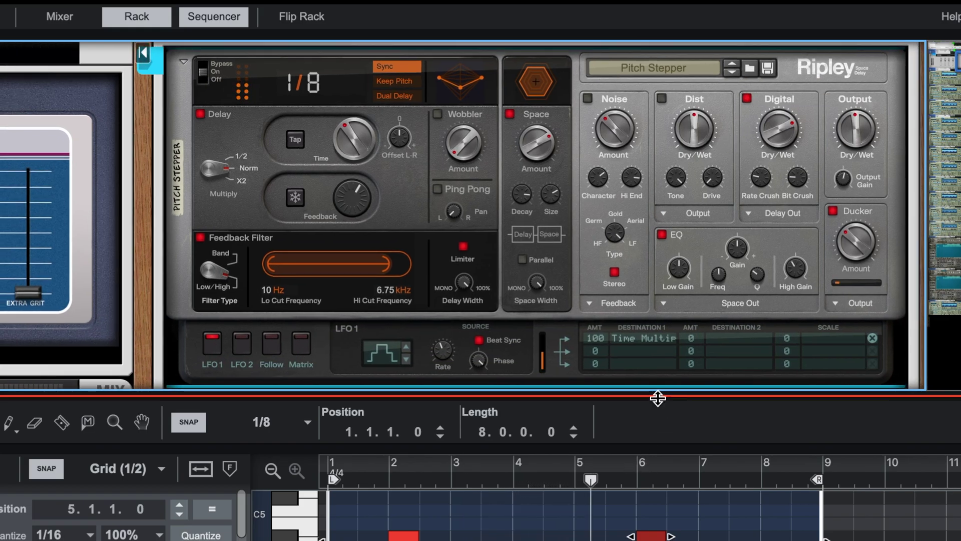
{"action": "left_click_drag", "start_coordinate": [659, 397], "coordinate": [658, 444]}
{"action": "scroll", "coordinate": [685, 290], "scroll_direction": "up", "scroll_amount": 1}
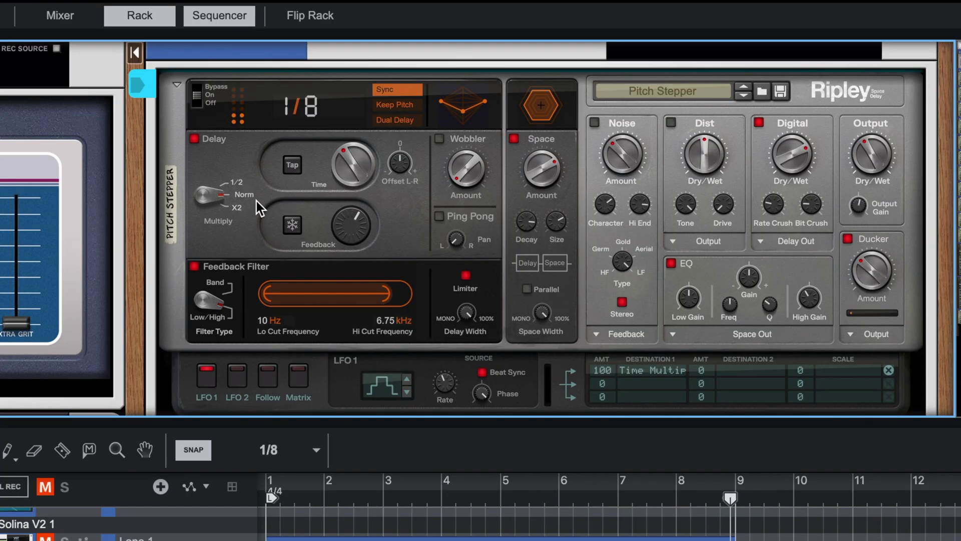
{"action": "left_click", "coordinate": [300, 208]}
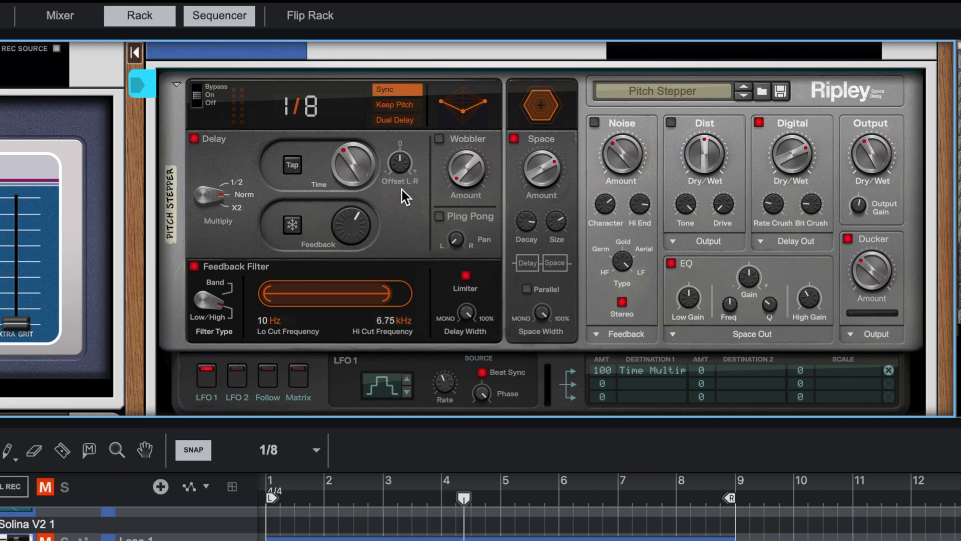
{"action": "scroll", "coordinate": [414, 235], "scroll_direction": "down", "scroll_amount": 3}
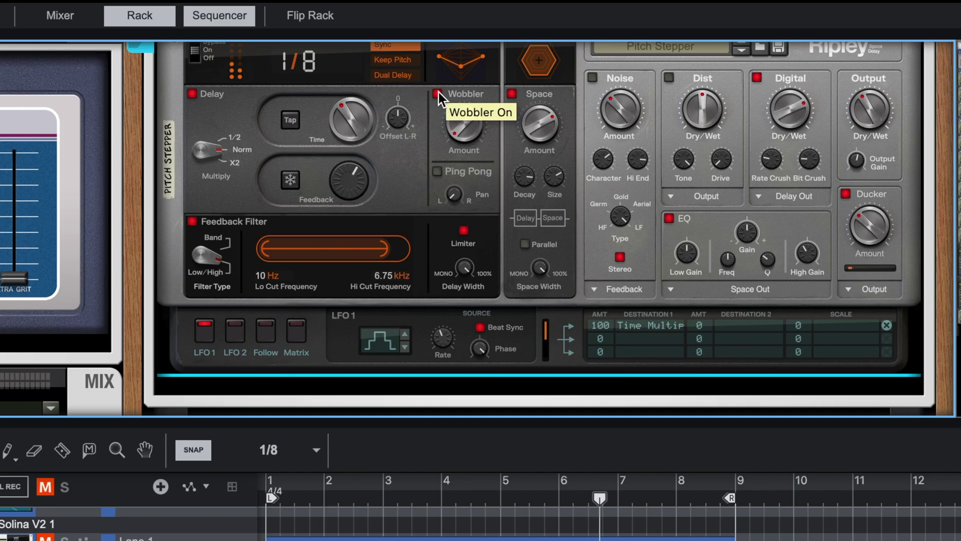
{"action": "scroll", "coordinate": [439, 92], "scroll_direction": "up", "scroll_amount": 1}
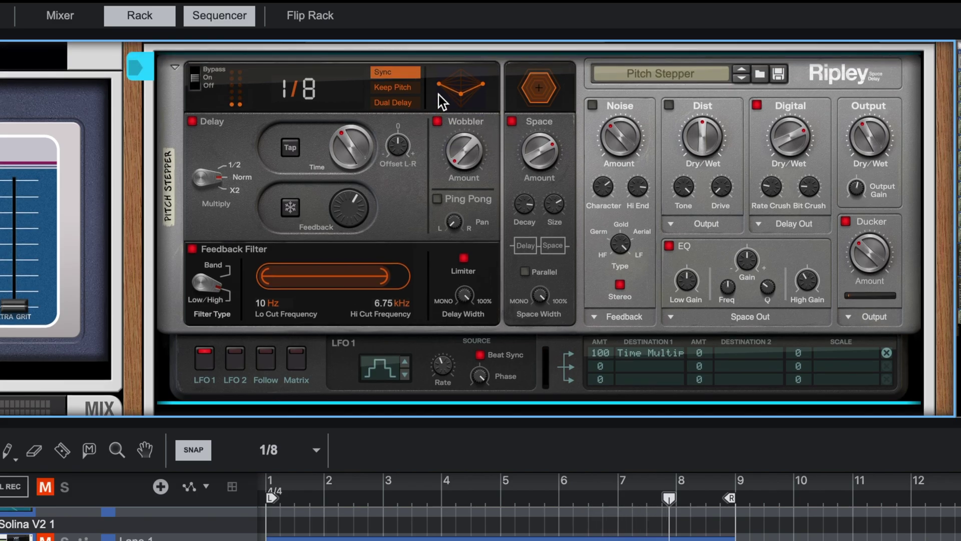
{"action": "left_click", "coordinate": [438, 121]}
{"action": "left_click", "coordinate": [438, 199]}
{"action": "mouse_move", "coordinate": [456, 224]}
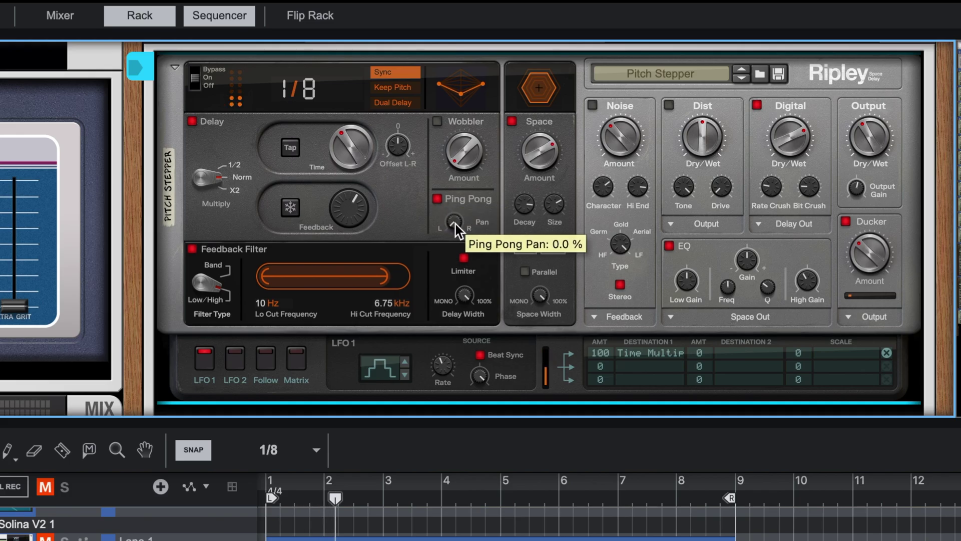
{"action": "left_click_drag", "start_coordinate": [456, 221], "coordinate": [455, 212]}
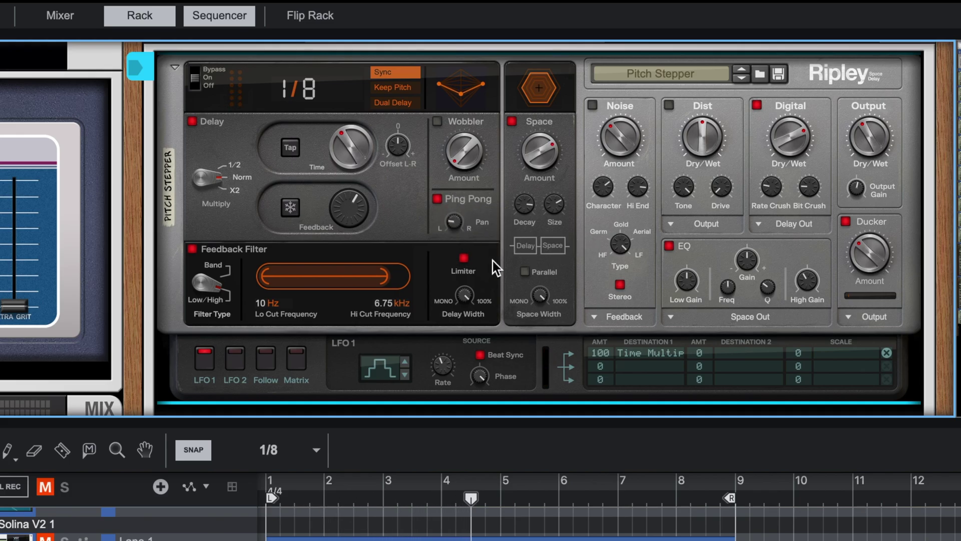
{"action": "left_click", "coordinate": [525, 272]}
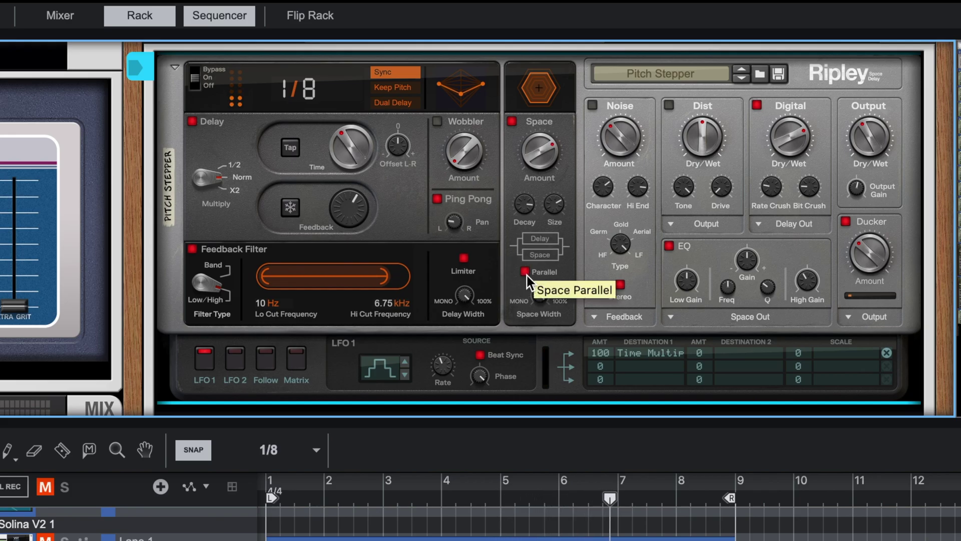
- Try the macro knob and button on Ripley's Matrix page, and examine the Follow and LFO 1 modulation pages
{"action": "left_click", "coordinate": [297, 357]}
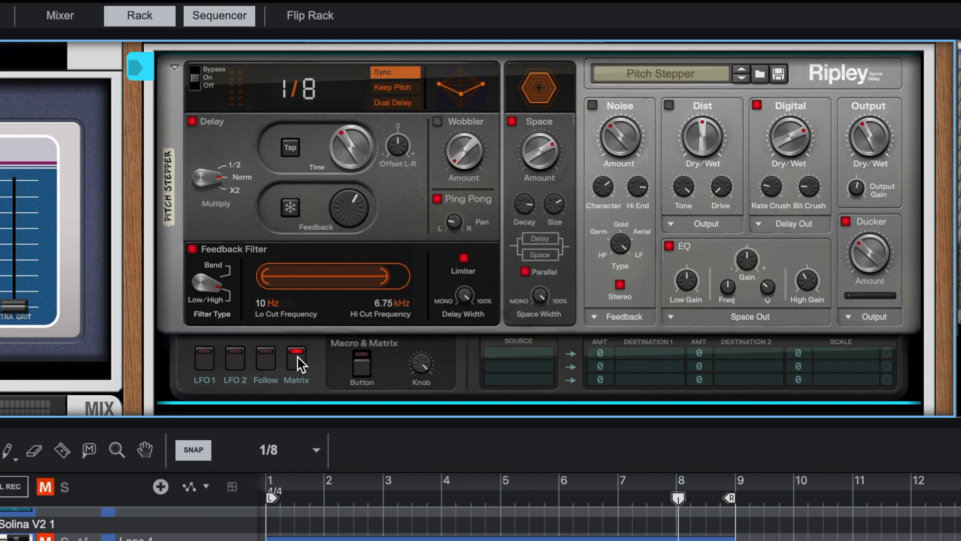
{"action": "mouse_move", "coordinate": [422, 364]}
{"action": "left_mouse_down"}
{"action": "mouse_move", "coordinate": [428, 385]}
{"action": "mouse_move", "coordinate": [428, 364]}
{"action": "left_mouse_up"}
{"action": "left_click", "coordinate": [362, 365]}
{"action": "left_click", "coordinate": [265, 357]}
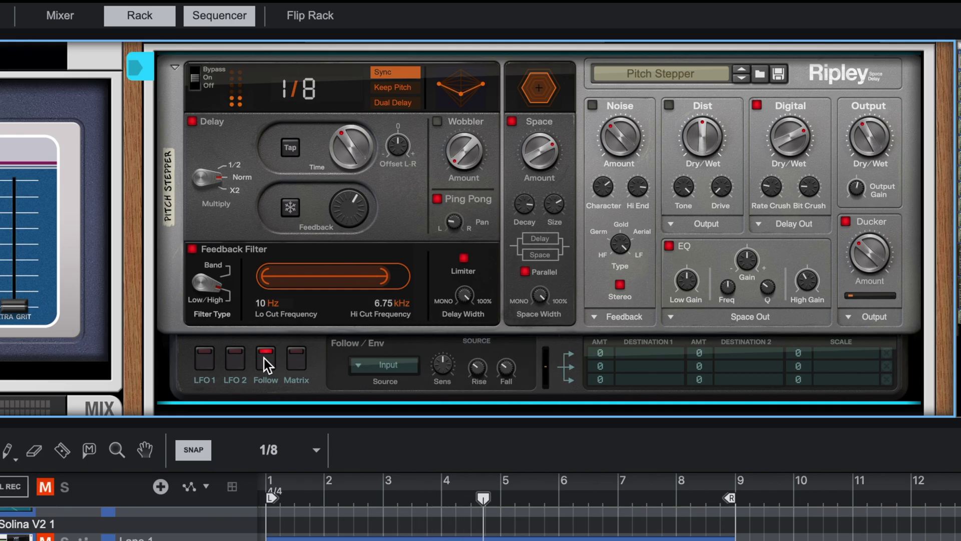
{"action": "left_click", "coordinate": [204, 359]}
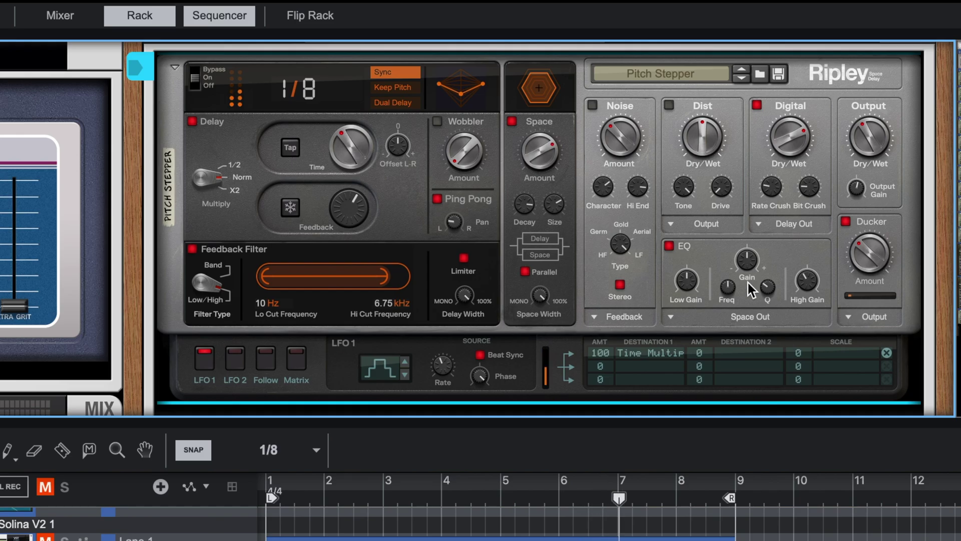
- Clear all track mutes and set the Analog Lab V 1 channel level to -24.47 dB
{"action": "left_click", "coordinate": [44, 488]}
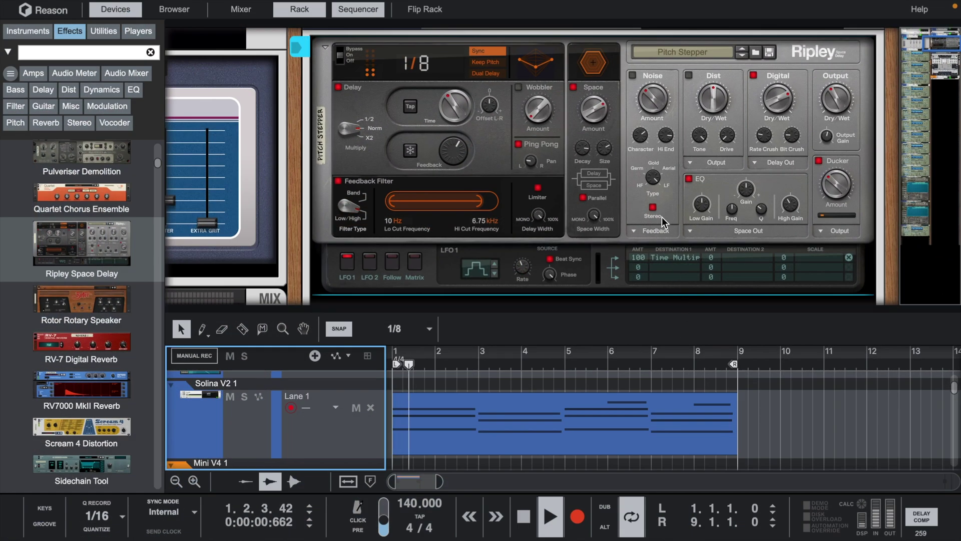
{"action": "scroll", "coordinate": [662, 217], "scroll_direction": "up", "scroll_amount": 5}
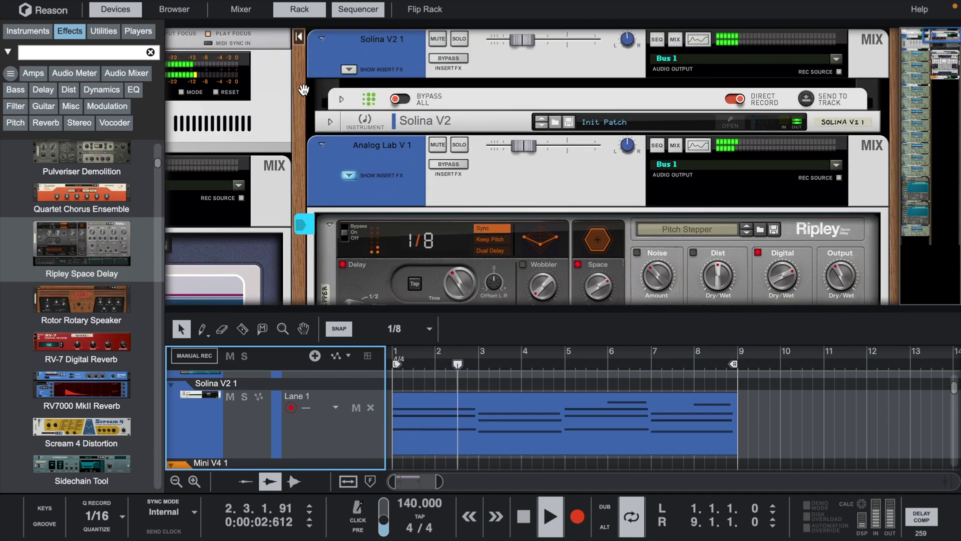
{"action": "left_click", "coordinate": [524, 148]}
{"action": "left_click_drag", "start_coordinate": [524, 148], "coordinate": [522, 148]}
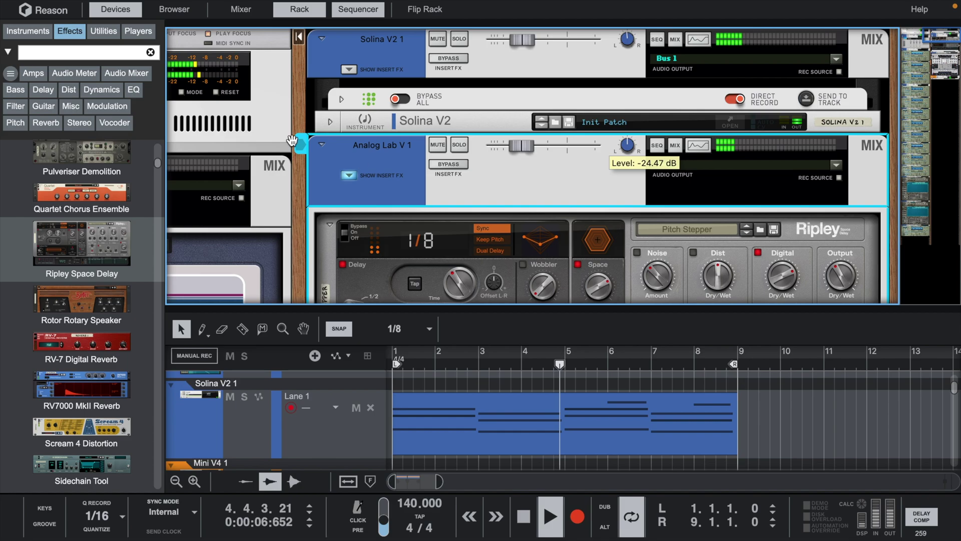
- Route the Mini V4 1 mixer channel's output to Bus 1 and lower its fader slightly
{"action": "left_click", "coordinate": [181, 13]}
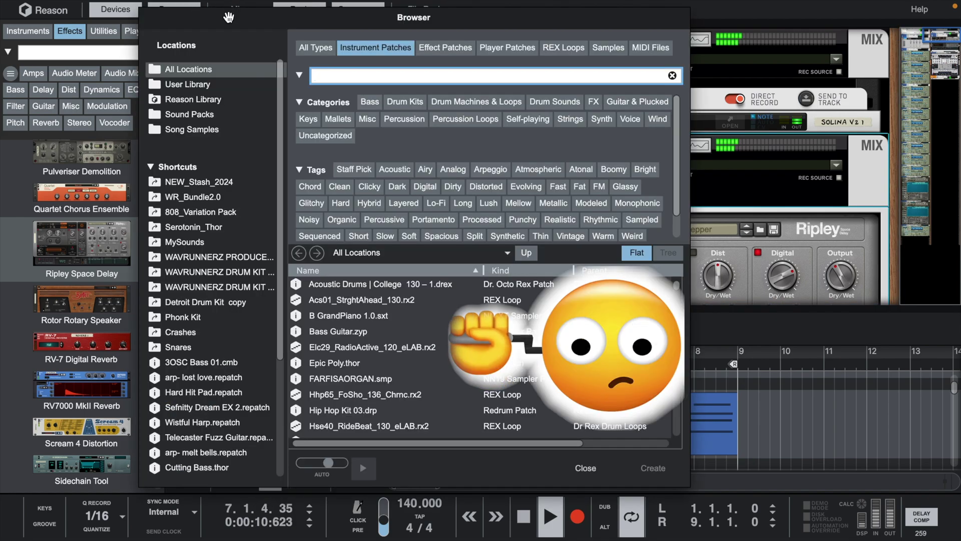
{"action": "key", "text": "Escape"}
{"action": "left_click", "coordinate": [240, 9]}
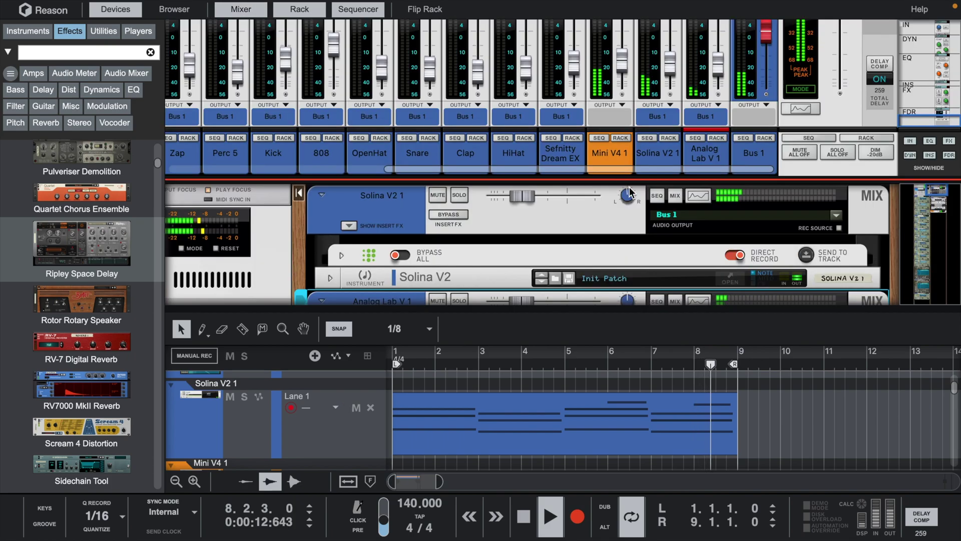
{"action": "left_click_drag", "start_coordinate": [619, 185], "coordinate": [624, 369]}
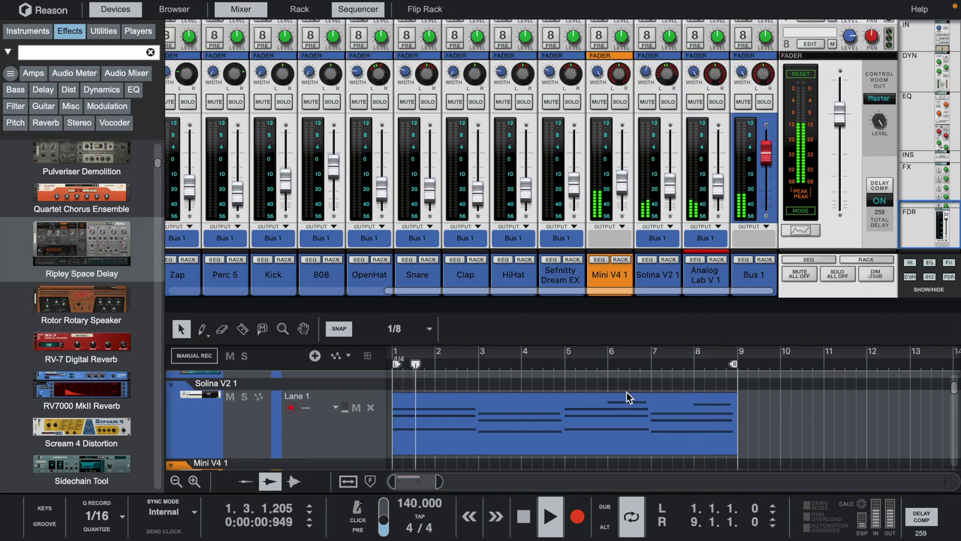
{"action": "left_click_drag", "start_coordinate": [620, 188], "coordinate": [623, 231]}
{"action": "left_click", "coordinate": [623, 231]}
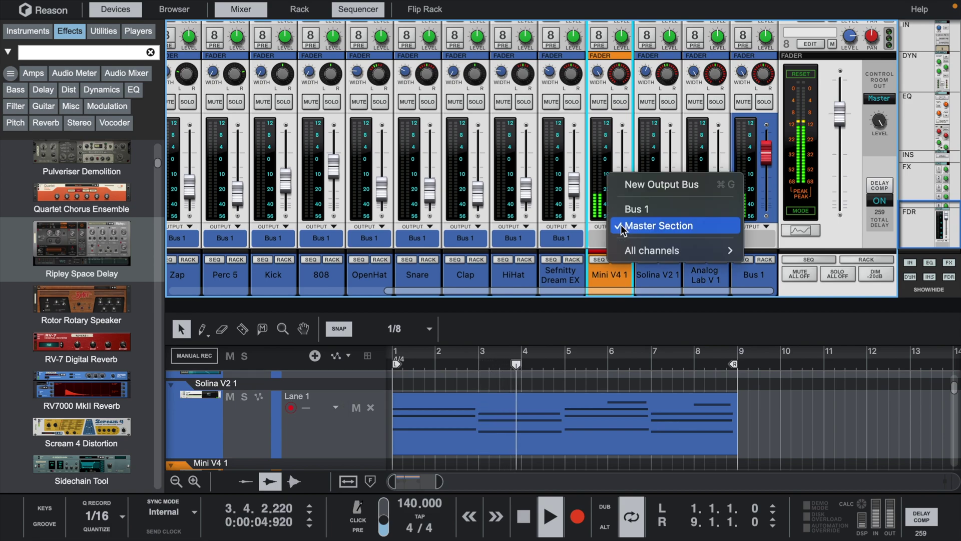
{"action": "left_click", "coordinate": [622, 203]}
{"action": "left_click_drag", "start_coordinate": [622, 193], "coordinate": [622, 195]}
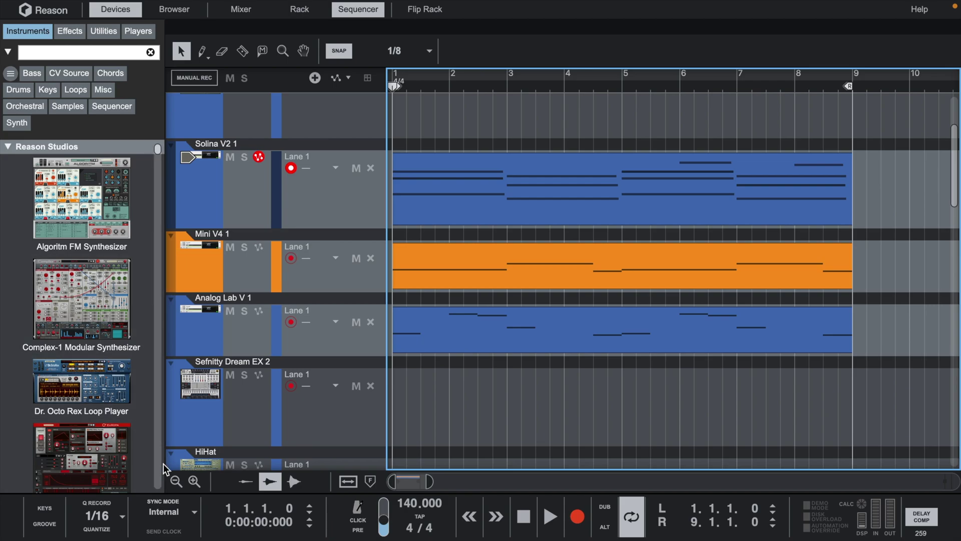
- Select the Solina V2 1, Mini V4 1 and Analog Lab V 1 clips and open them together in the edit area
{"action": "left_click", "coordinate": [209, 199]}
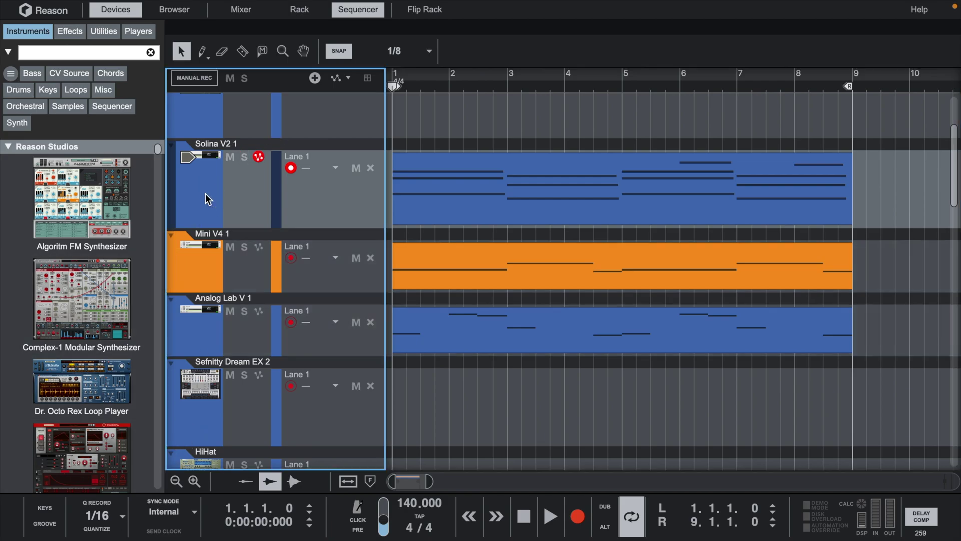
{"action": "left_click_drag", "start_coordinate": [888, 155], "coordinate": [586, 318]}
{"action": "right_click", "coordinate": [586, 318]}
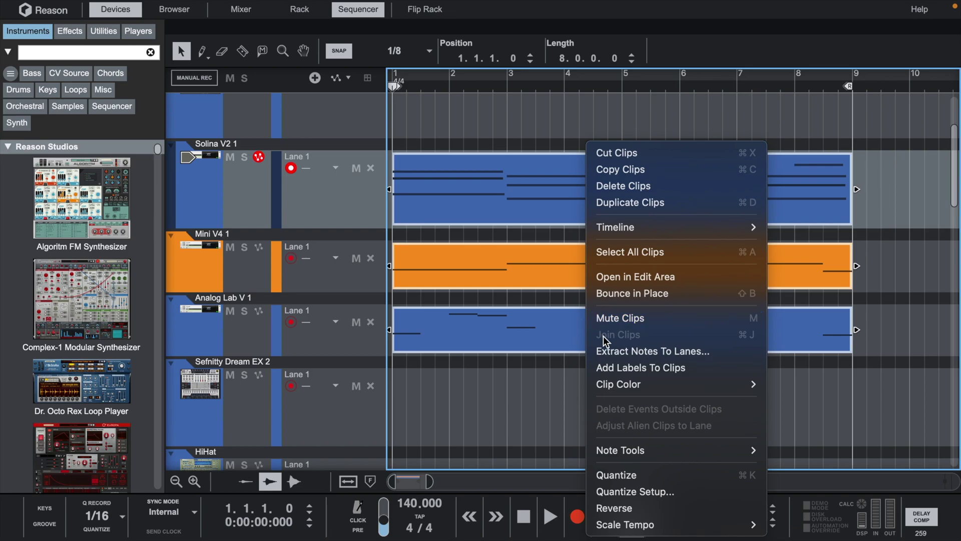
{"action": "left_click", "coordinate": [633, 280]}
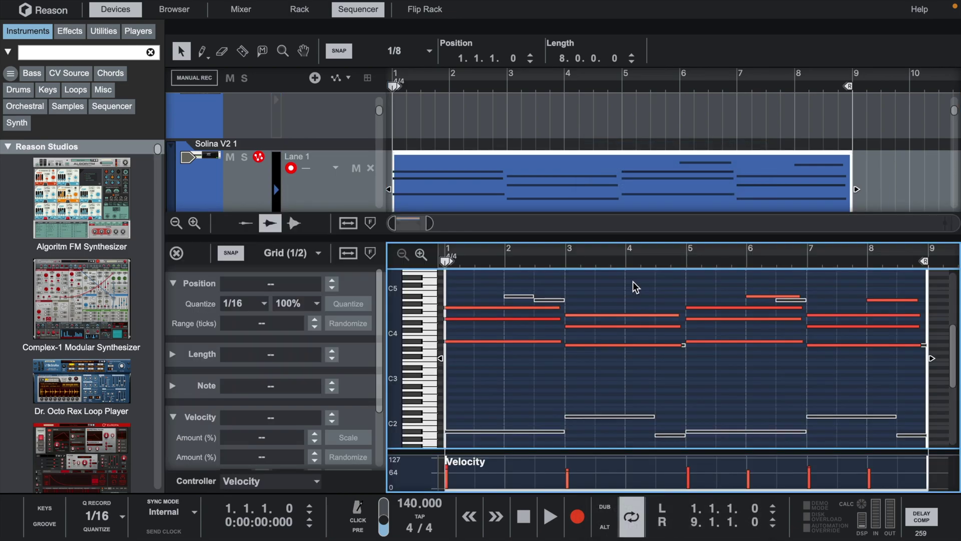
- Use Transpose Notes to raise the selected clips' notes by 1 semitone and play them back
{"action": "right_click", "coordinate": [698, 179]}
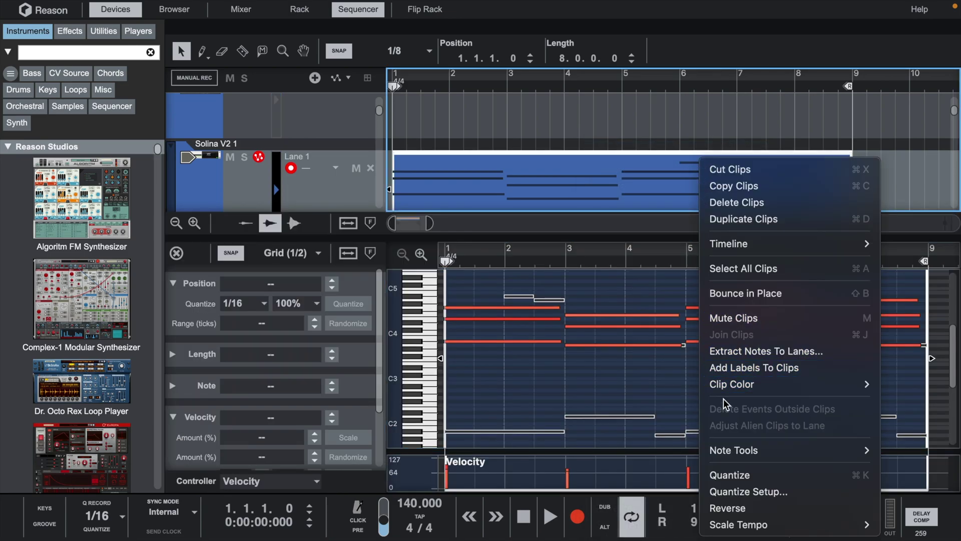
{"action": "mouse_move", "coordinate": [734, 450]}
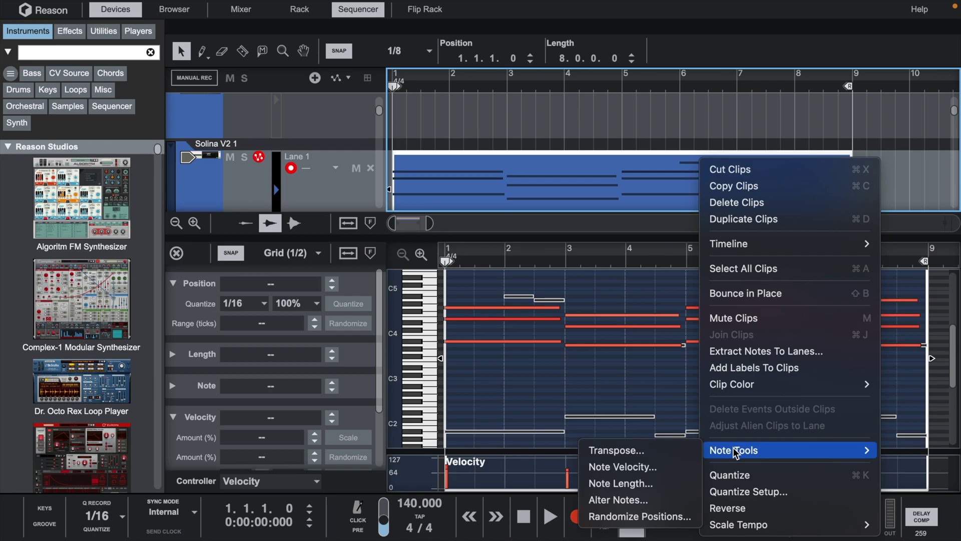
{"action": "left_click", "coordinate": [649, 451]}
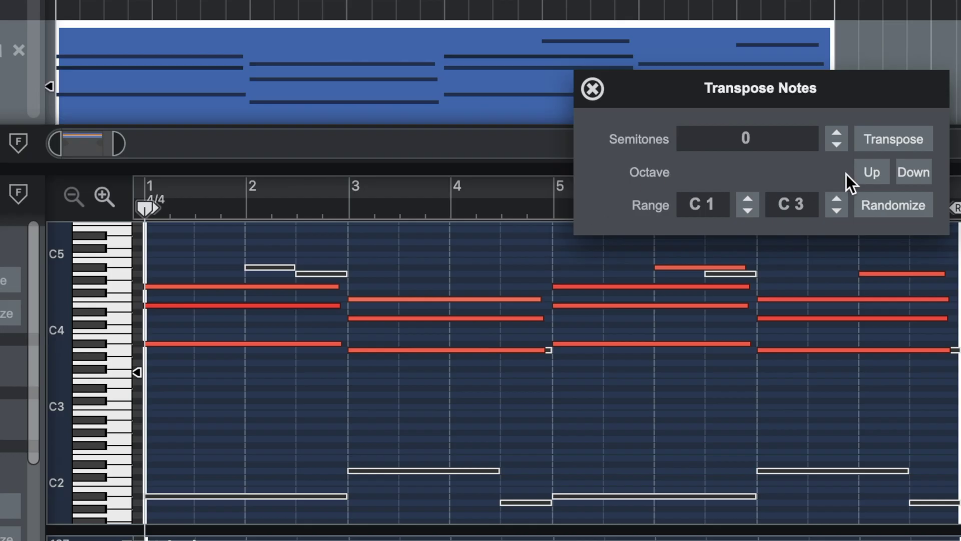
{"action": "key", "text": "space"}
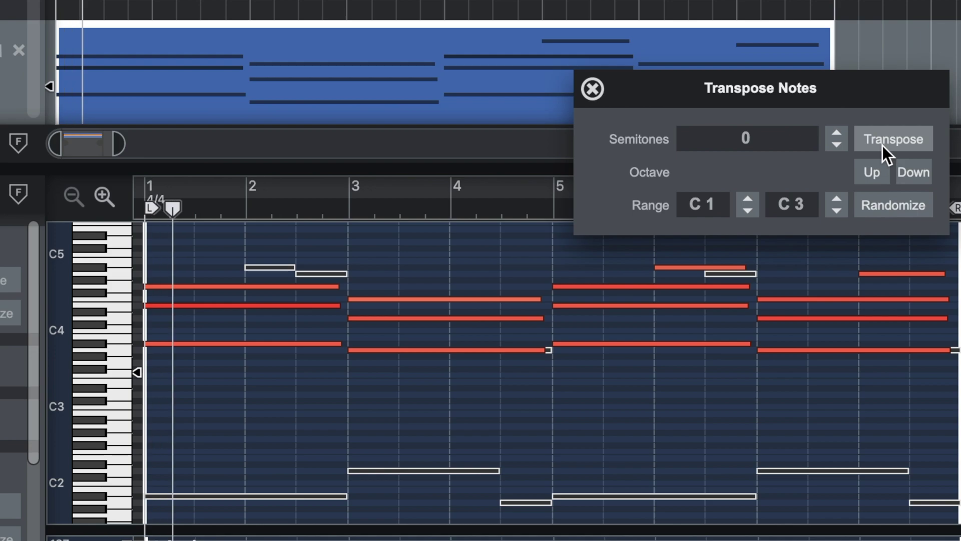
{"action": "key", "text": "space"}
{"action": "left_click", "coordinate": [837, 133]}
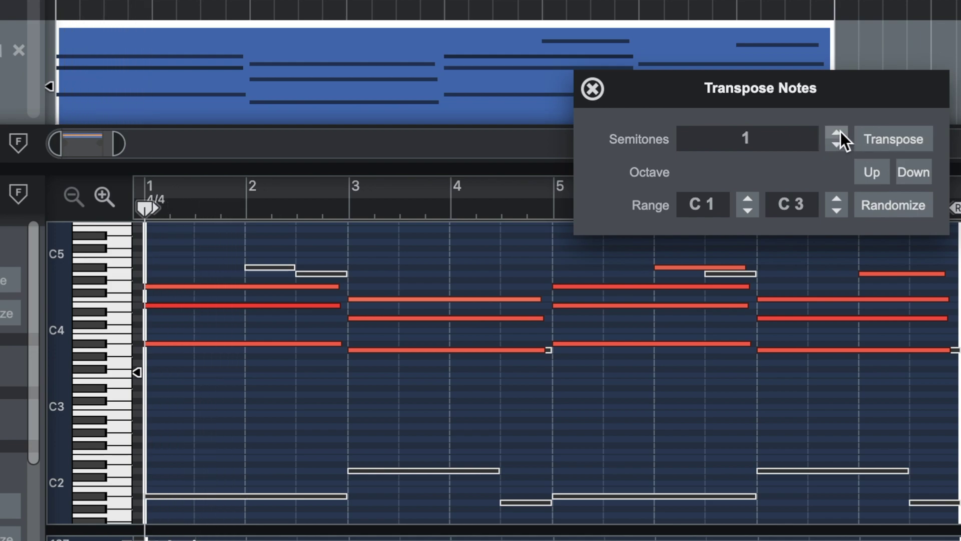
{"action": "left_click", "coordinate": [889, 134]}
{"action": "key", "text": "space"}
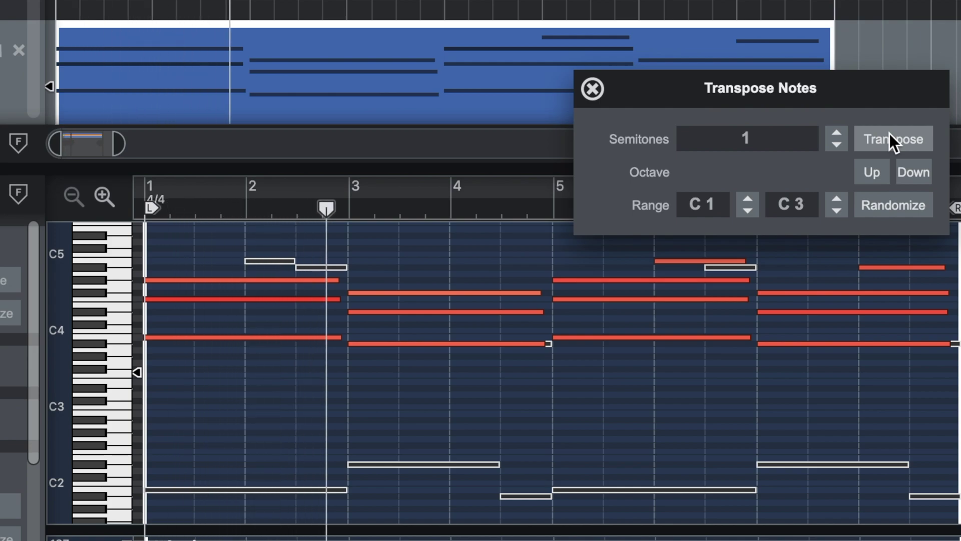
{"action": "key", "text": "space"}
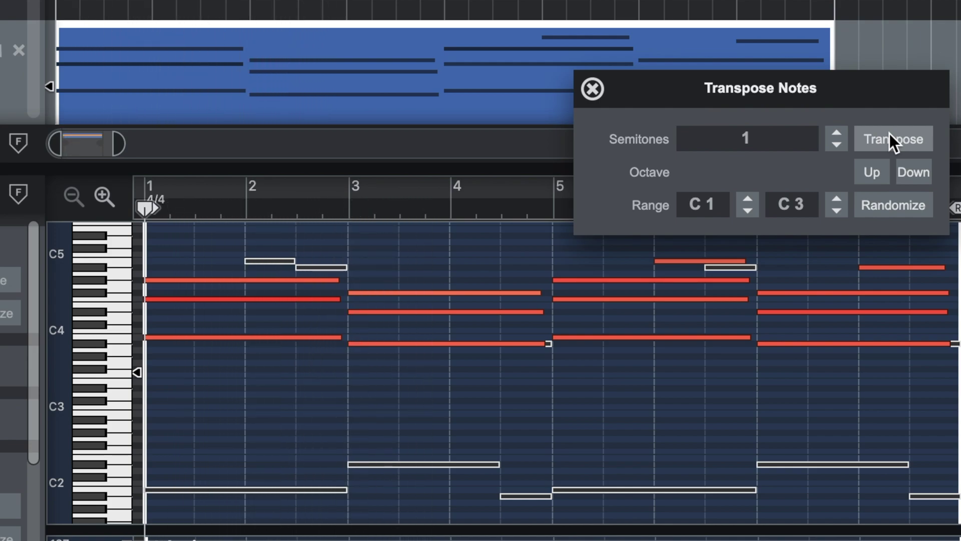
- Transpose the notes up four more semitones in single-semitone steps, playing the clips after the first
{"action": "left_click", "coordinate": [889, 133]}
{"action": "key", "text": "space"}
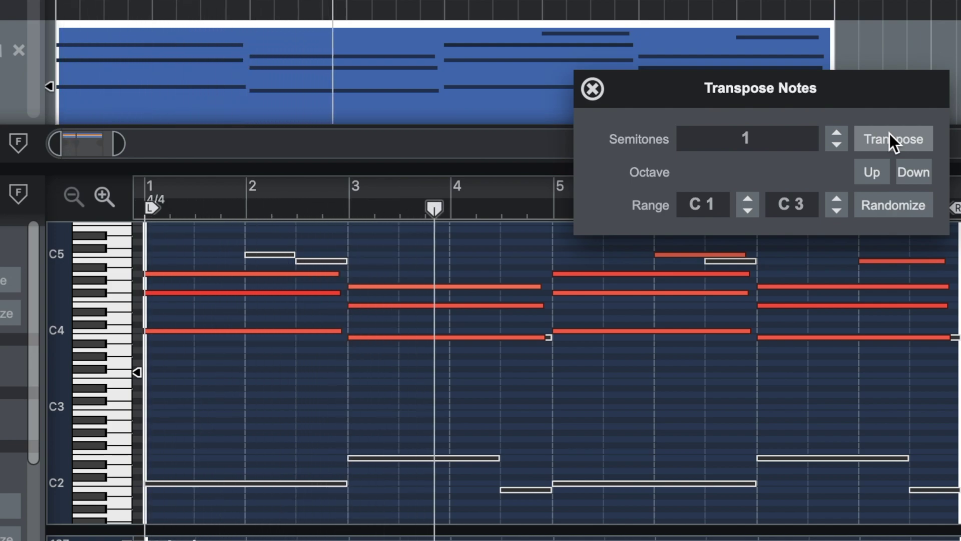
{"action": "key", "text": "space"}
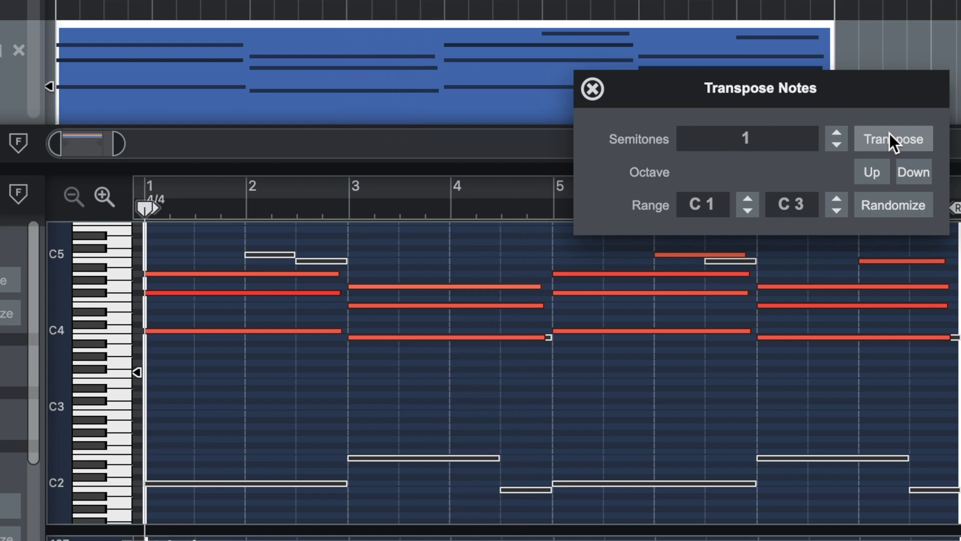
{"action": "left_click", "coordinate": [888, 133]}
{"action": "left_click", "coordinate": [889, 134]}
{"action": "left_click", "coordinate": [889, 134]}
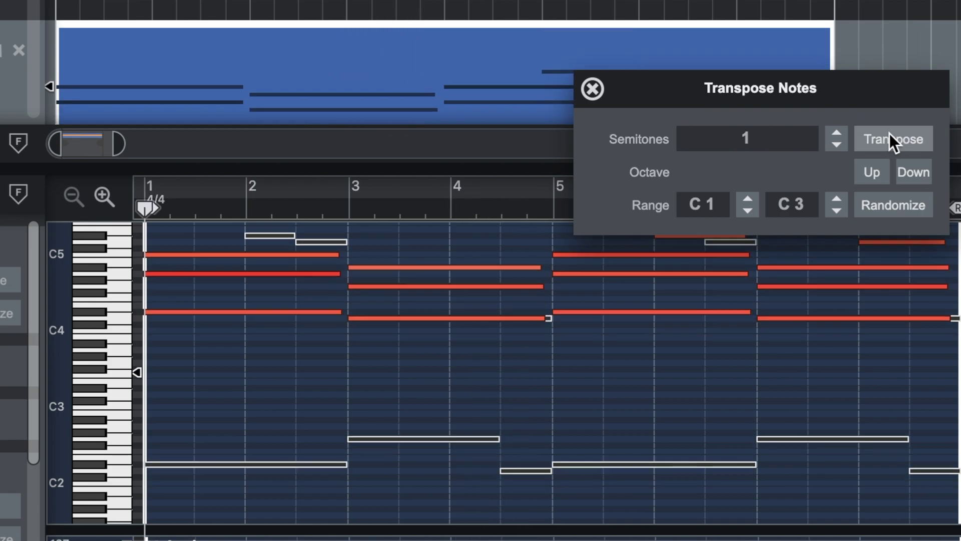
- Transpose the notes down five semitones in steps of -1, play the clips, and reset the semitone amount to 0
{"action": "left_click", "coordinate": [71, 382]}
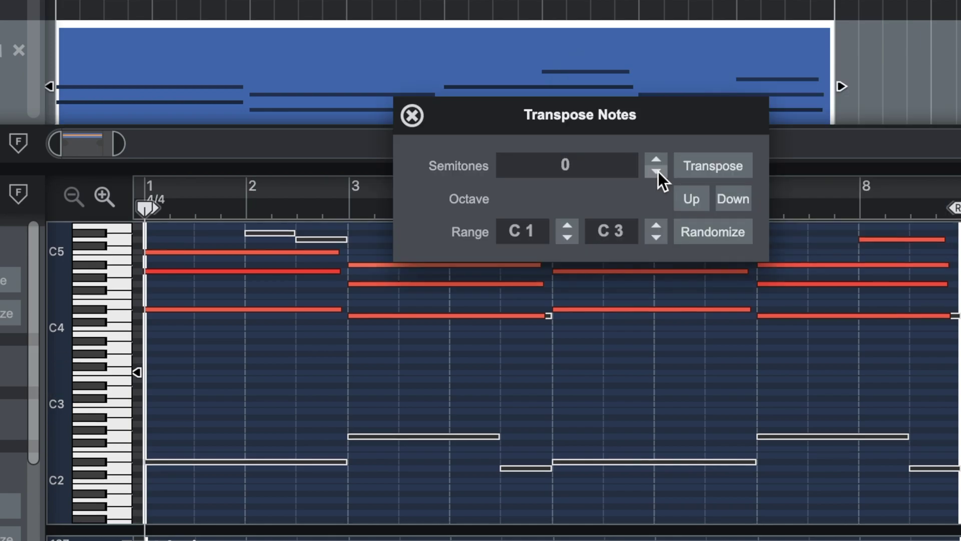
{"action": "left_click", "coordinate": [657, 171]}
{"action": "left_click", "coordinate": [704, 163]}
{"action": "left_click", "coordinate": [704, 163]}
{"action": "left_click", "coordinate": [703, 163]}
{"action": "left_click", "coordinate": [704, 163]}
{"action": "left_click", "coordinate": [704, 163]}
{"action": "key", "text": "space"}
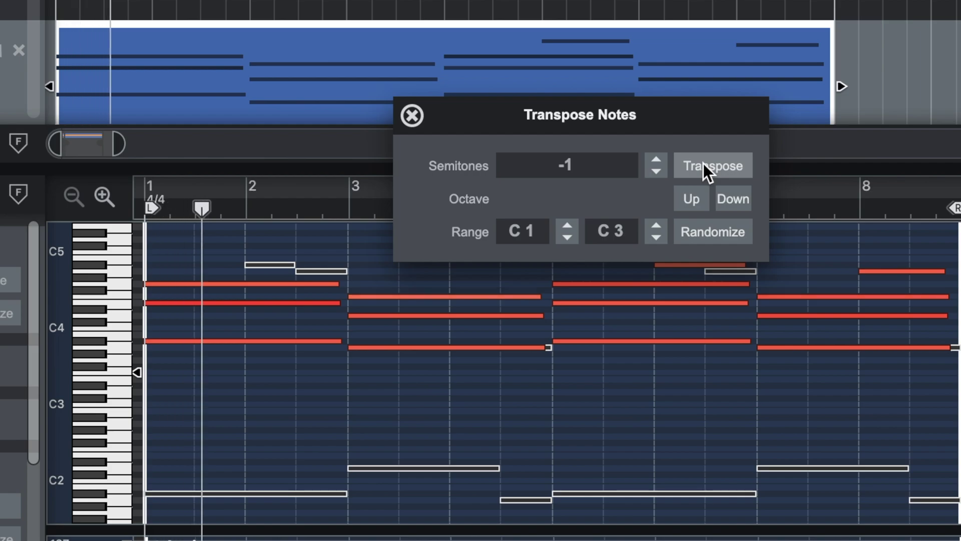
{"action": "left_click", "coordinate": [655, 159]}
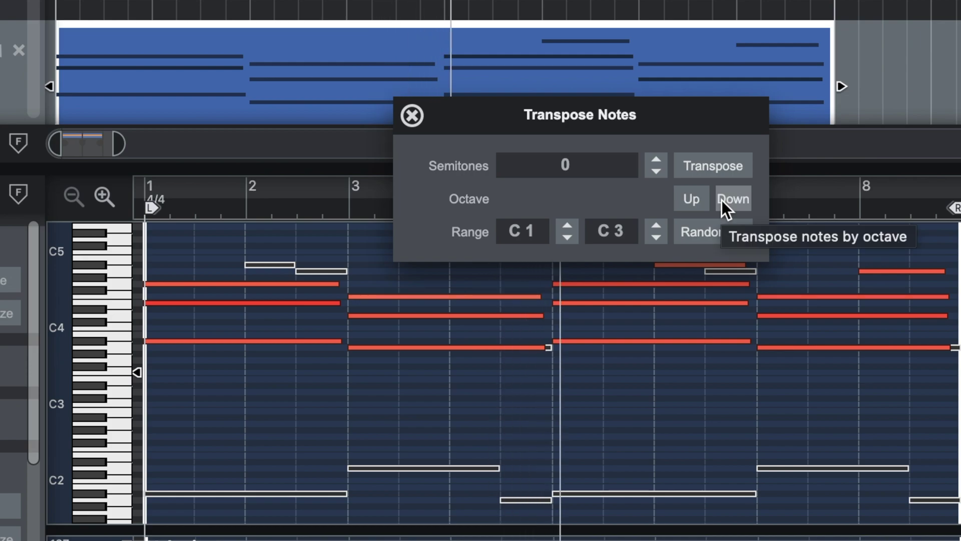
{"action": "key", "text": "space"}
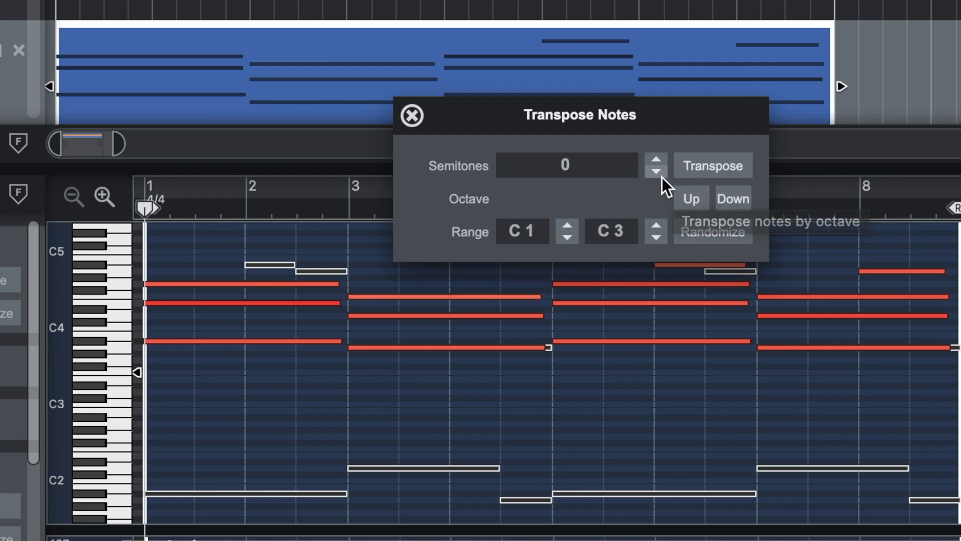
- Try transposing the notes down one octave, up two and down one again with playback, and close Transpose Notes
{"action": "left_click", "coordinate": [735, 199]}
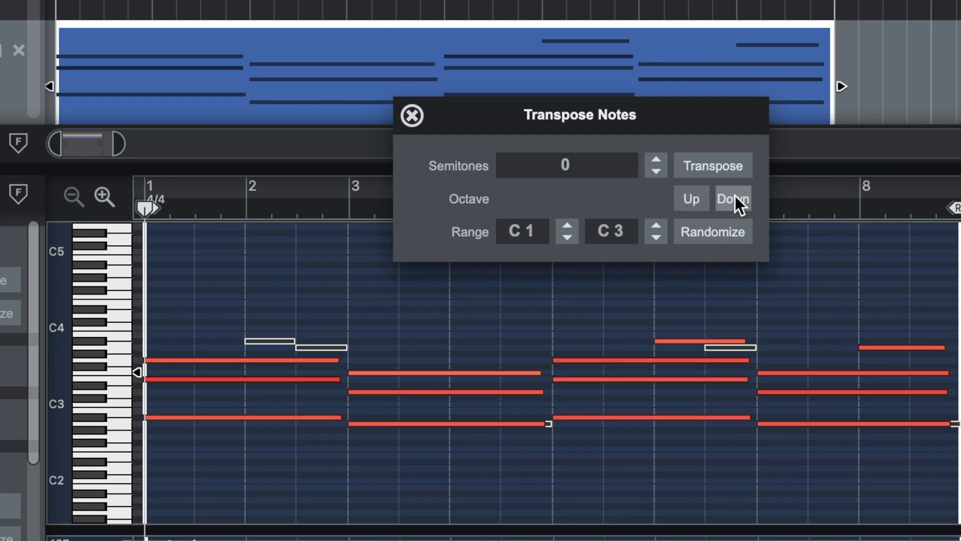
{"action": "key", "text": "space"}
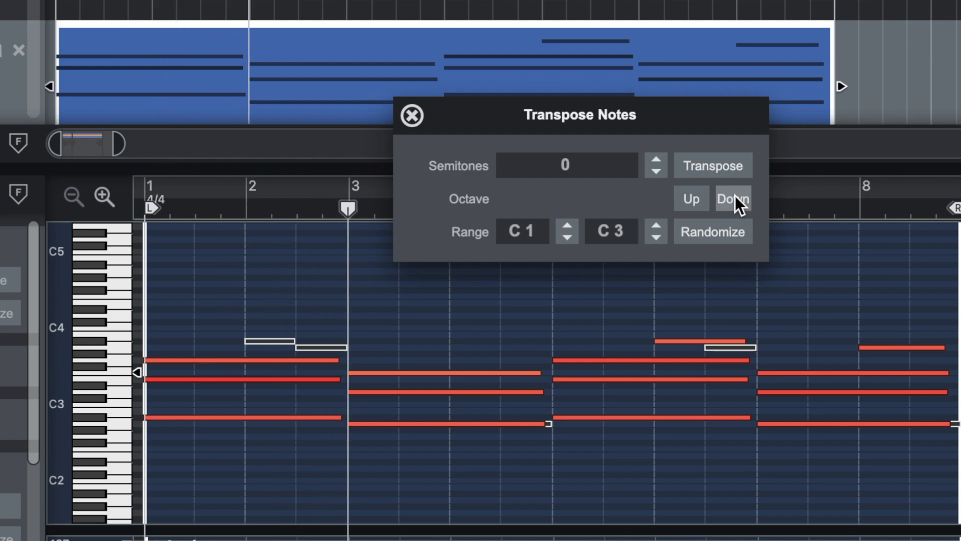
{"action": "left_click", "coordinate": [692, 199]}
{"action": "left_click", "coordinate": [692, 199]}
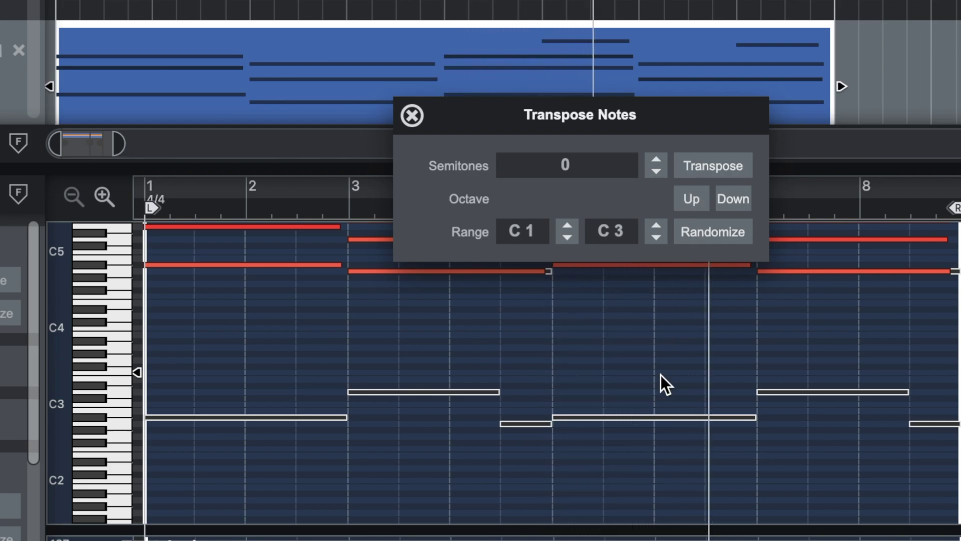
{"action": "left_click", "coordinate": [732, 199]}
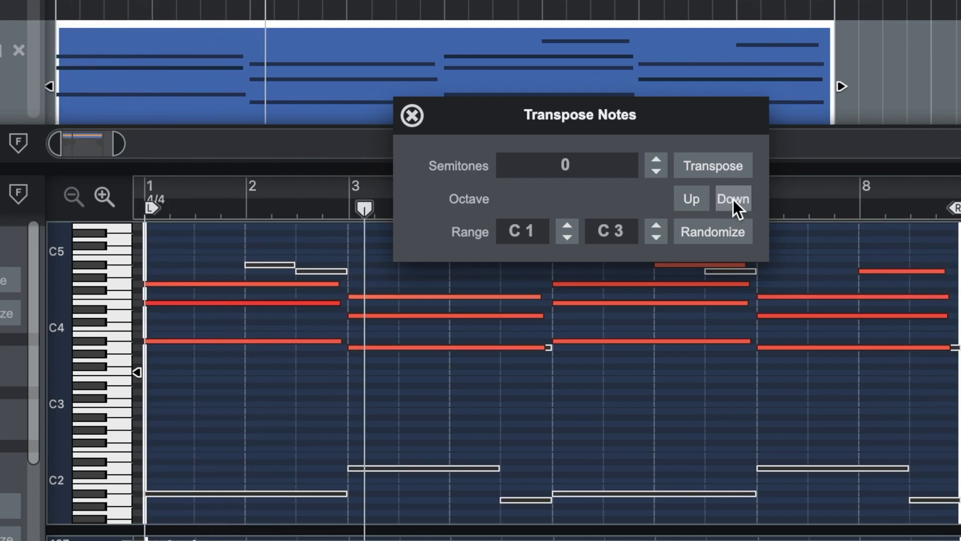
{"action": "left_click", "coordinate": [412, 115]}
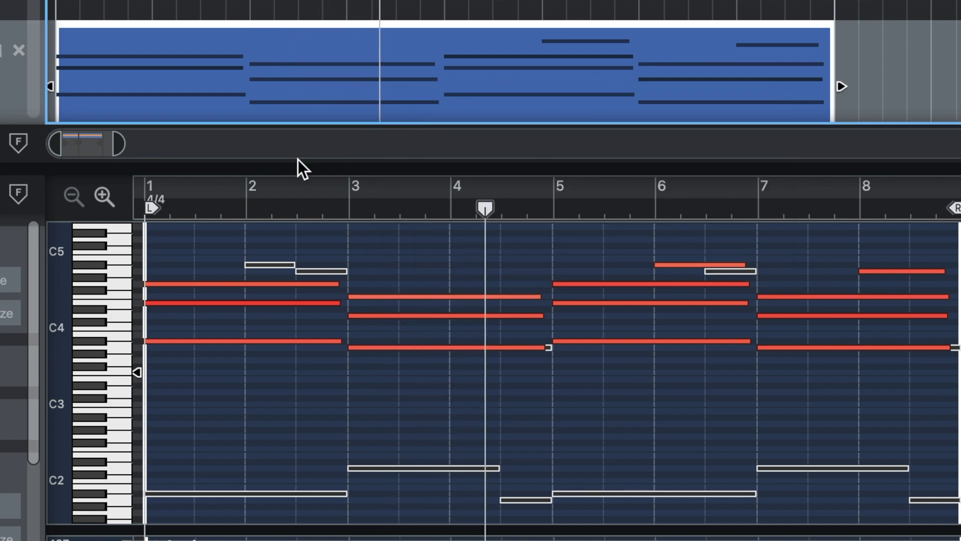
- Audition keys around C4 on the edit area's piano keyboard during playback
{"action": "left_click", "coordinate": [66, 313]}
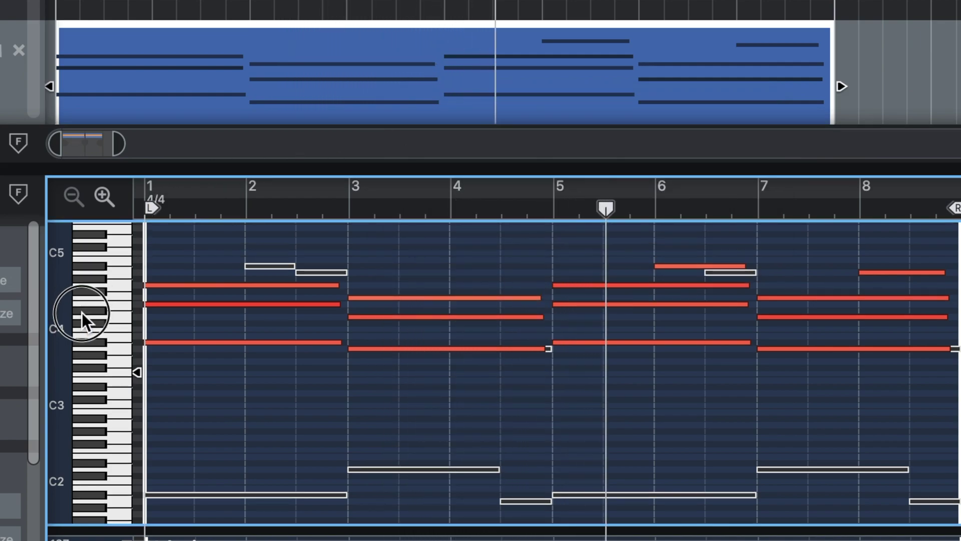
{"action": "left_click", "coordinate": [64, 313]}
{"action": "left_click", "coordinate": [55, 287]}
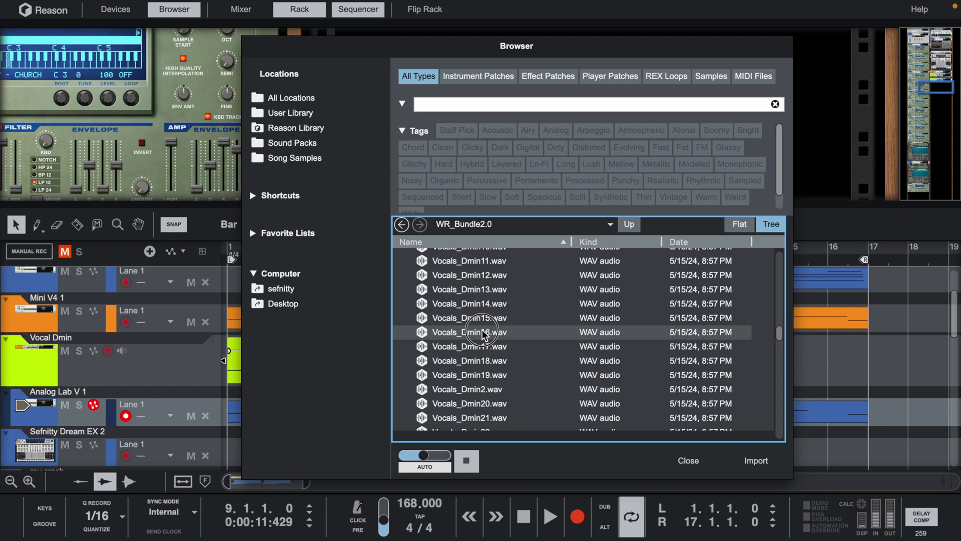
- Preview the Vocals_Dmin WAV samples in the WR_Bundle2.0 folder
{"action": "left_click", "coordinate": [482, 279]}
{"action": "scroll", "coordinate": [482, 287], "scroll_direction": "up", "scroll_amount": 1}
{"action": "left_click", "coordinate": [487, 278]}
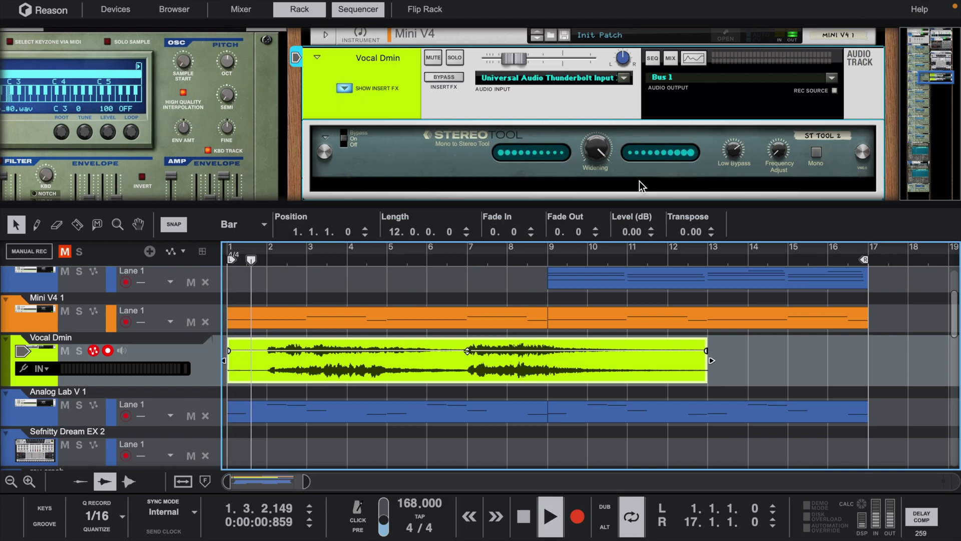
- Enlarge the Vocal Dmin track's height in the sequencer to show its waveform in more detail
{"action": "mouse_move", "coordinate": [595, 154]}
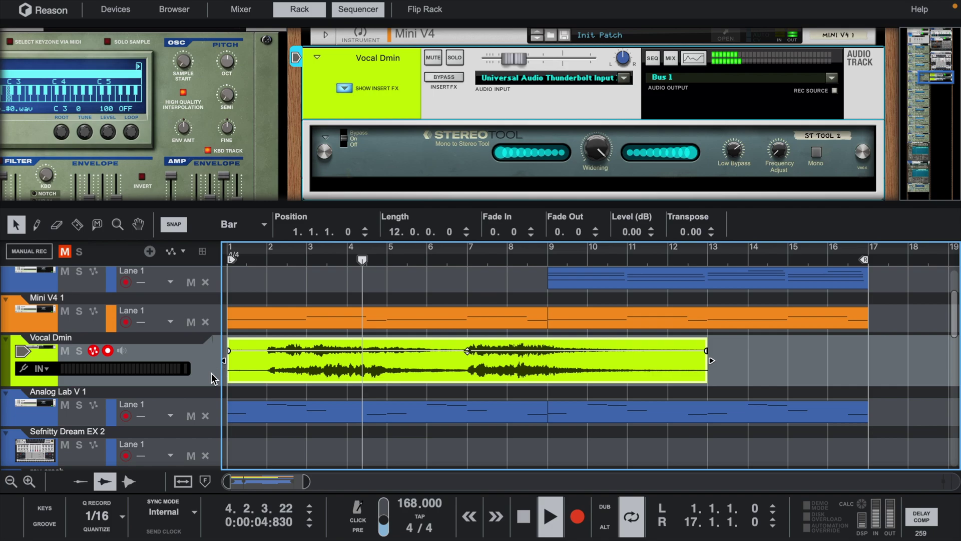
{"action": "left_click_drag", "start_coordinate": [215, 384], "coordinate": [217, 421]}
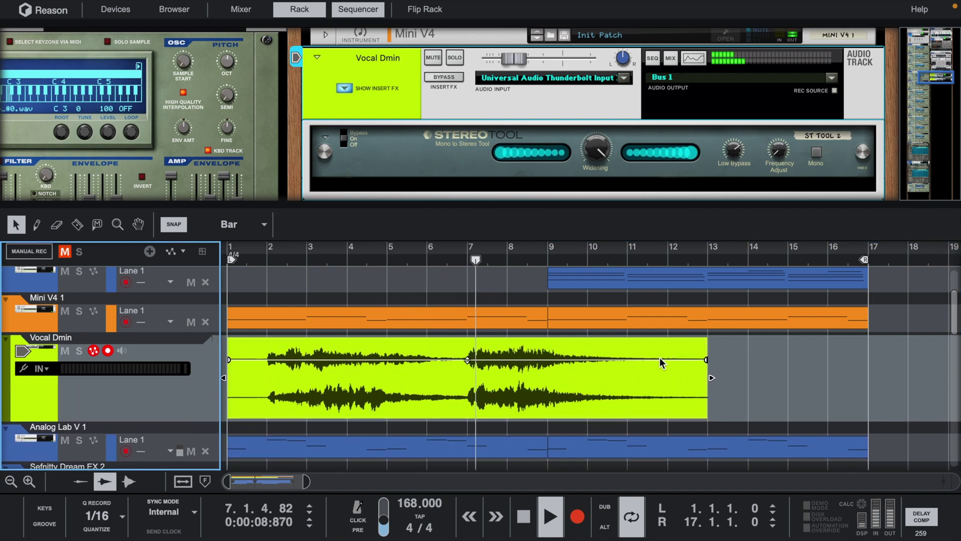
{"action": "scroll", "coordinate": [369, 317], "scroll_direction": "up", "scroll_amount": 3}
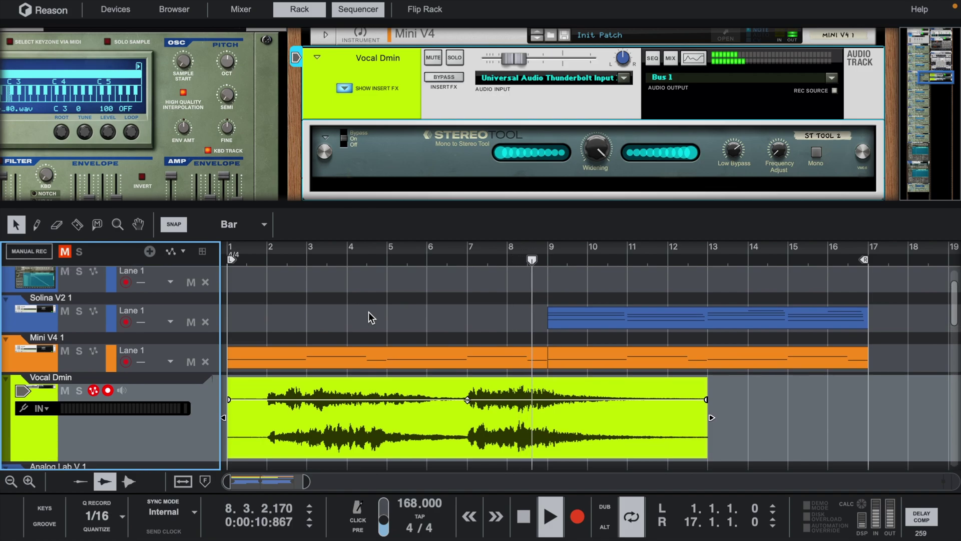
- Show the Vocal Dmin channel in the rack, open its Spectrum EQ and lower the low pass filter frequency
{"action": "left_click", "coordinate": [39, 316]}
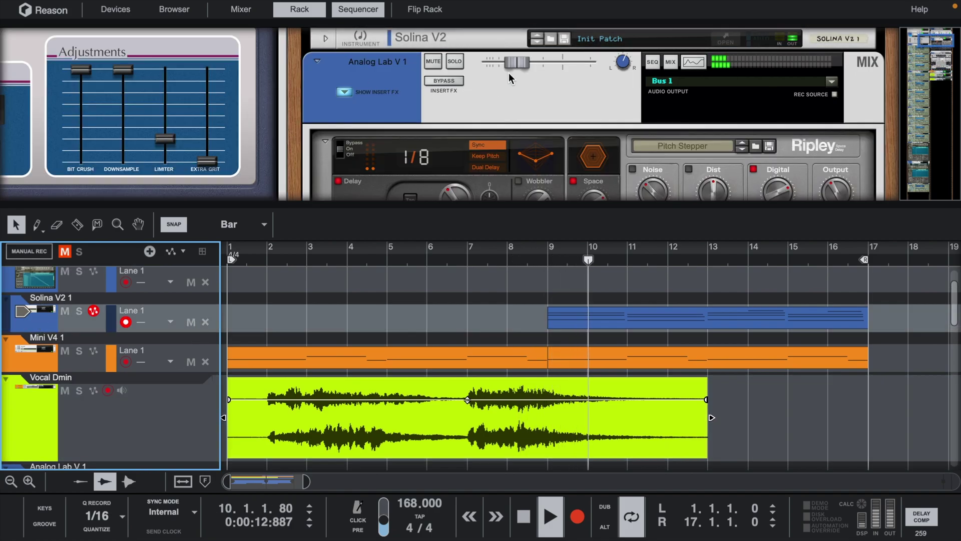
{"action": "left_click", "coordinate": [283, 459]}
{"action": "mouse_move", "coordinate": [515, 39]}
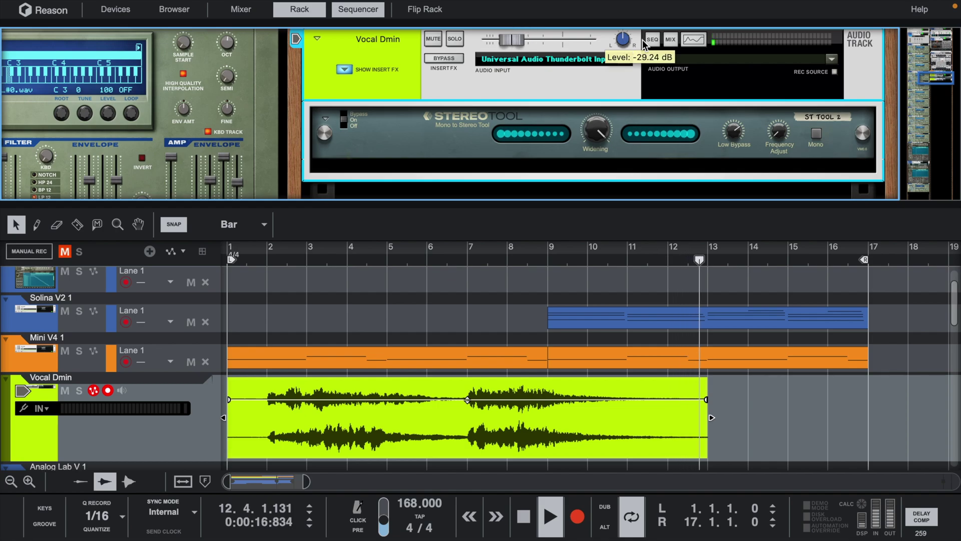
{"action": "left_click", "coordinate": [691, 39]}
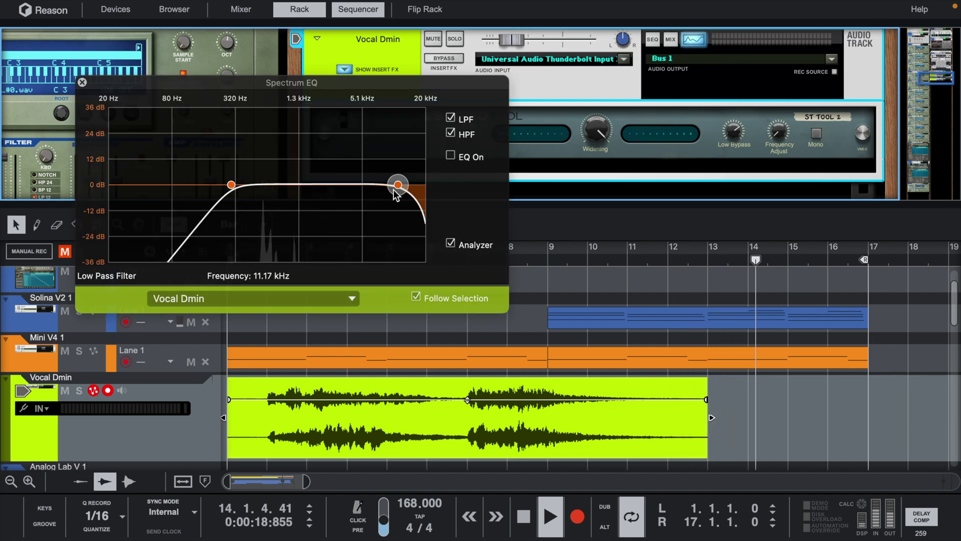
{"action": "left_click_drag", "start_coordinate": [396, 185], "coordinate": [371, 185]}
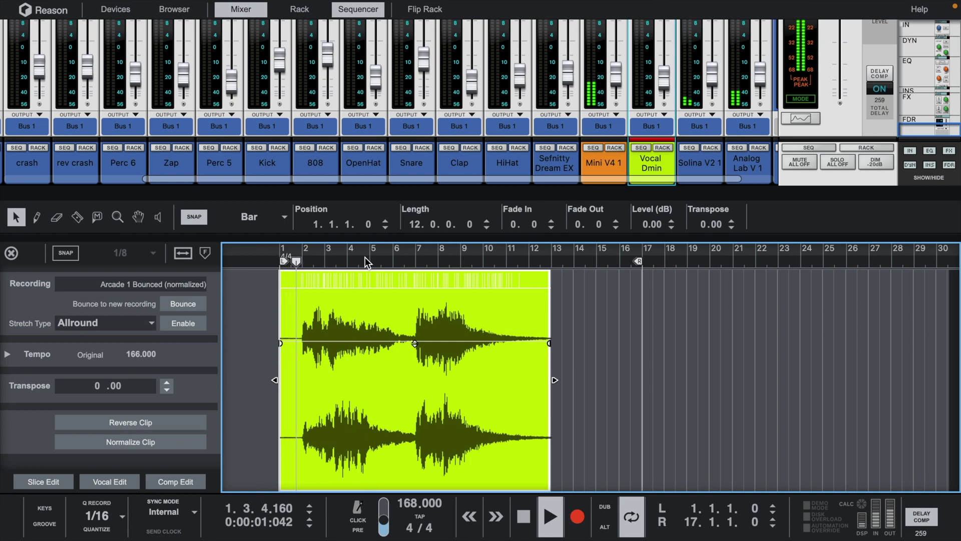
- Open the Vocal Dmin clip in Vocal Edit and accept setting it to Vocal Stretch mode
{"action": "left_click_drag", "start_coordinate": [367, 262], "coordinate": [531, 406]}
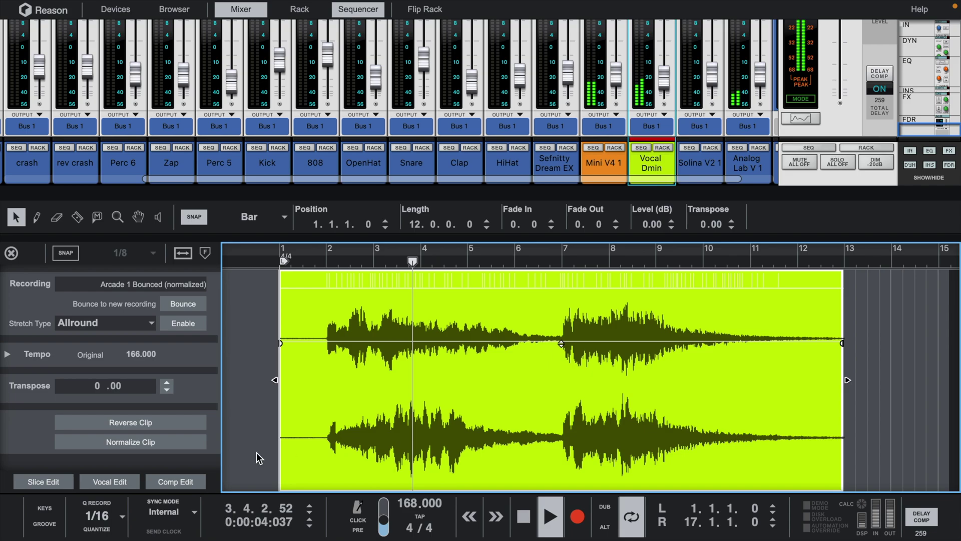
{"action": "left_click", "coordinate": [110, 479]}
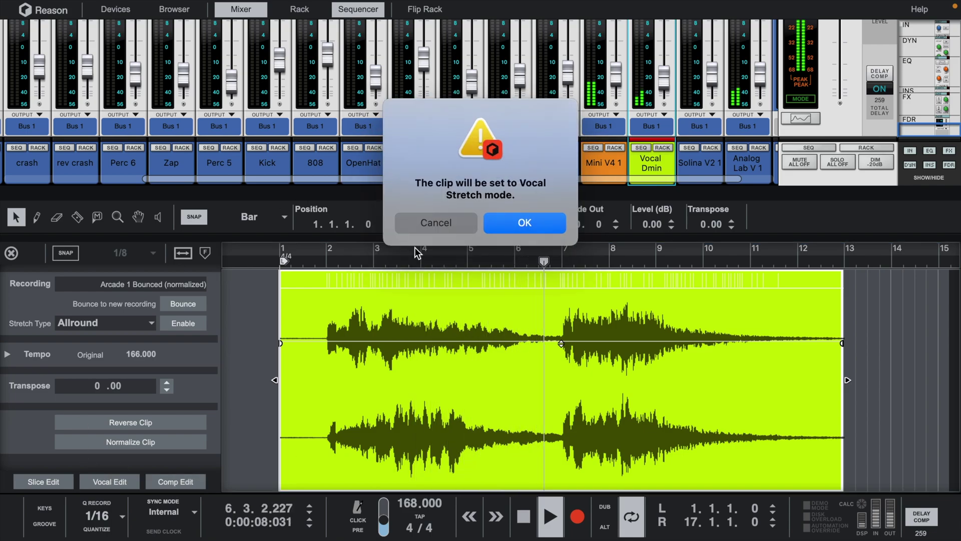
{"action": "left_click", "coordinate": [506, 221]}
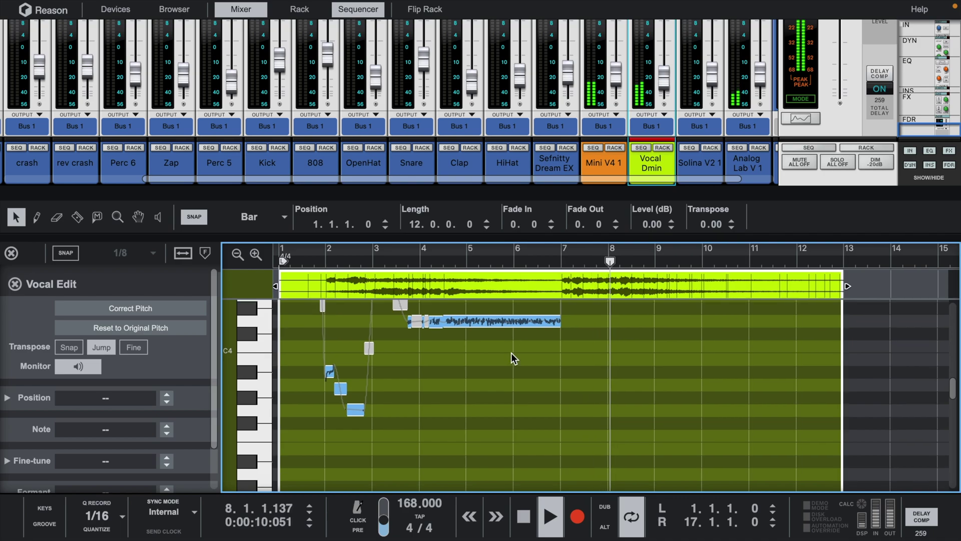
- Examine the vocal's pitch segments and the Fine-tune settings in Vocal Edit, and close Vocal Edit
{"action": "scroll", "coordinate": [512, 352], "scroll_direction": "up", "scroll_amount": 2}
{"action": "left_click", "coordinate": [7, 460]}
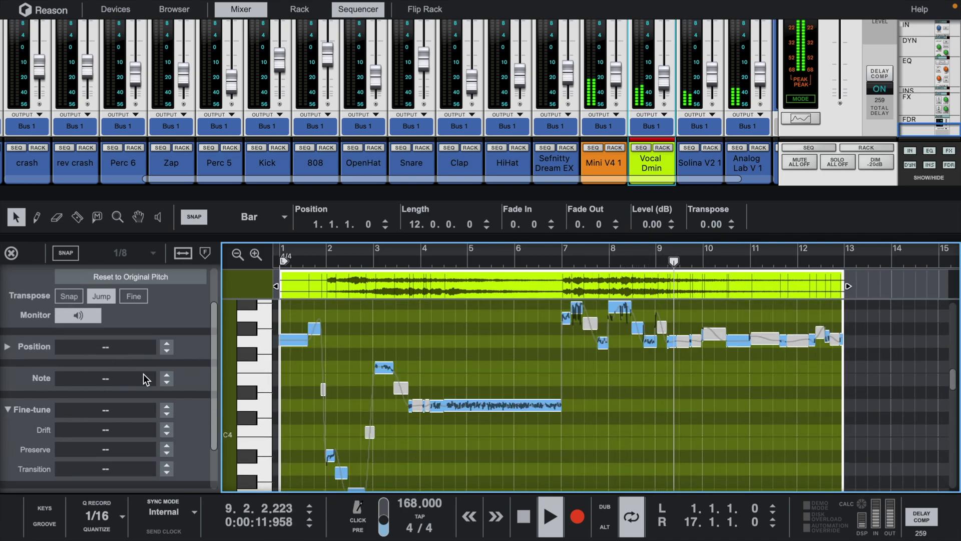
{"action": "scroll", "coordinate": [143, 374], "scroll_direction": "down", "scroll_amount": 3}
{"action": "scroll", "coordinate": [143, 374], "scroll_direction": "up", "scroll_amount": 3}
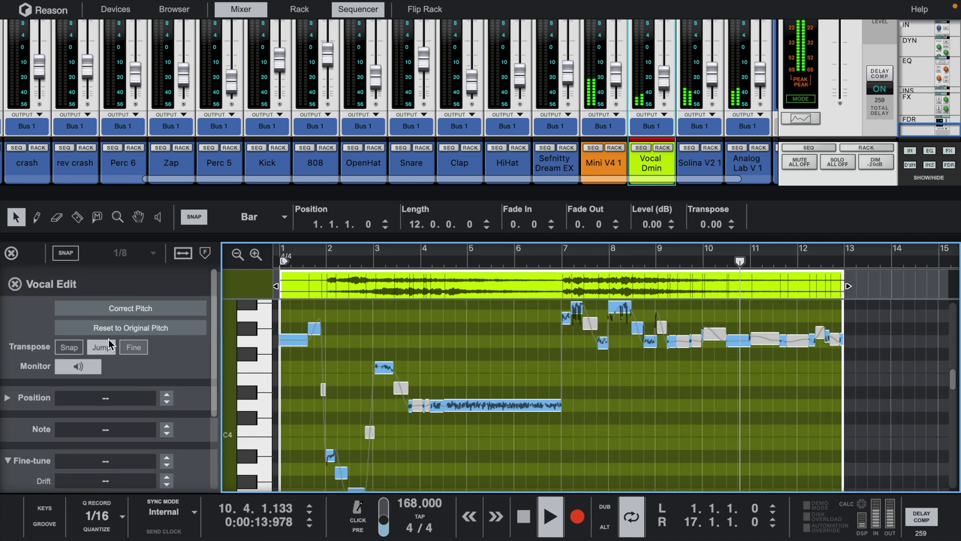
{"action": "left_click", "coordinate": [18, 283]}
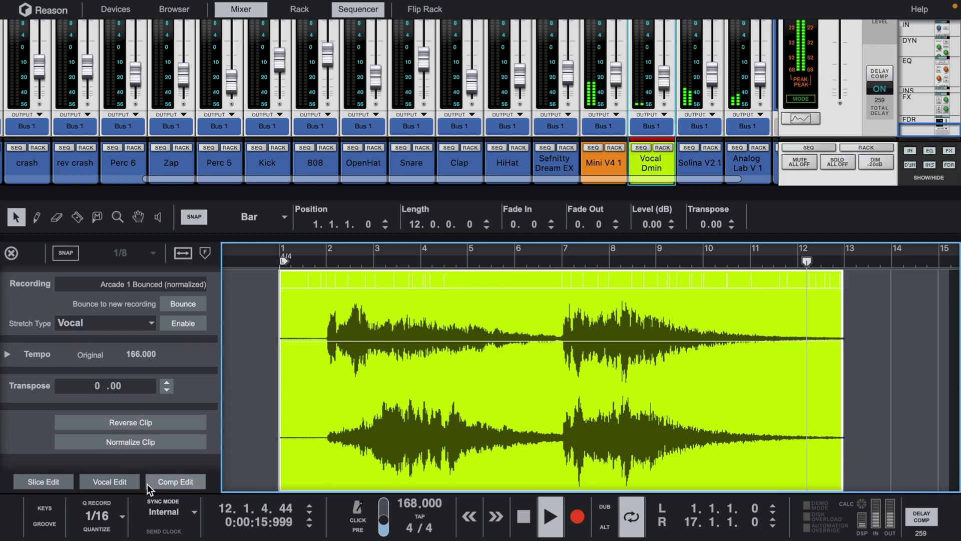
- Open Comp Edit for the Vocal Dmin clip to look at its takes, and close it again
{"action": "left_click", "coordinate": [167, 476]}
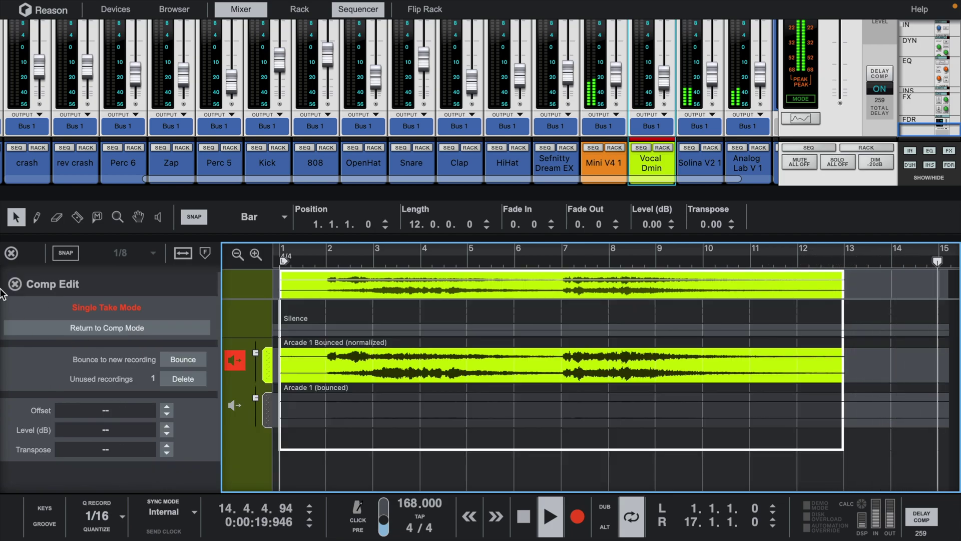
{"action": "left_click", "coordinate": [14, 284]}
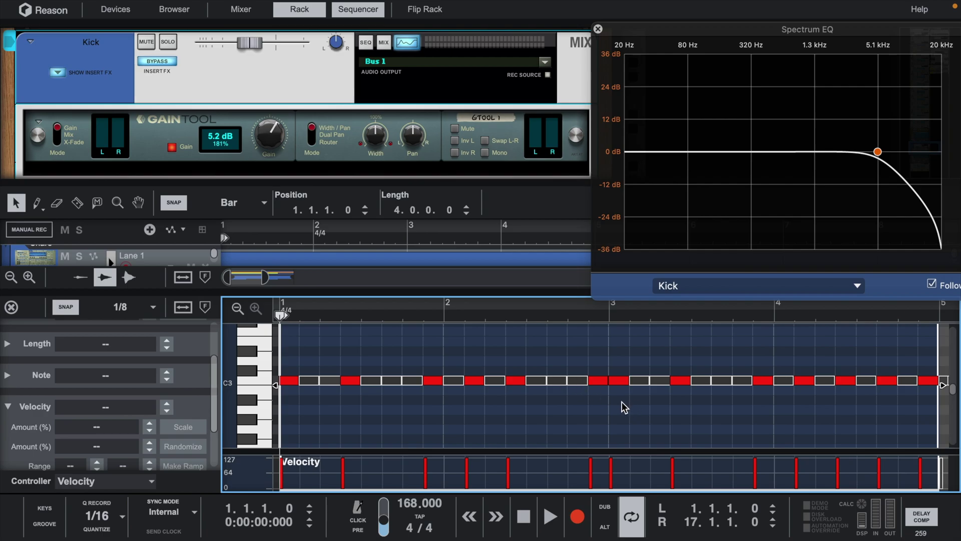
- Play the song and turn off the bypass on the Kick channel's insert effects
{"action": "key", "text": "space"}
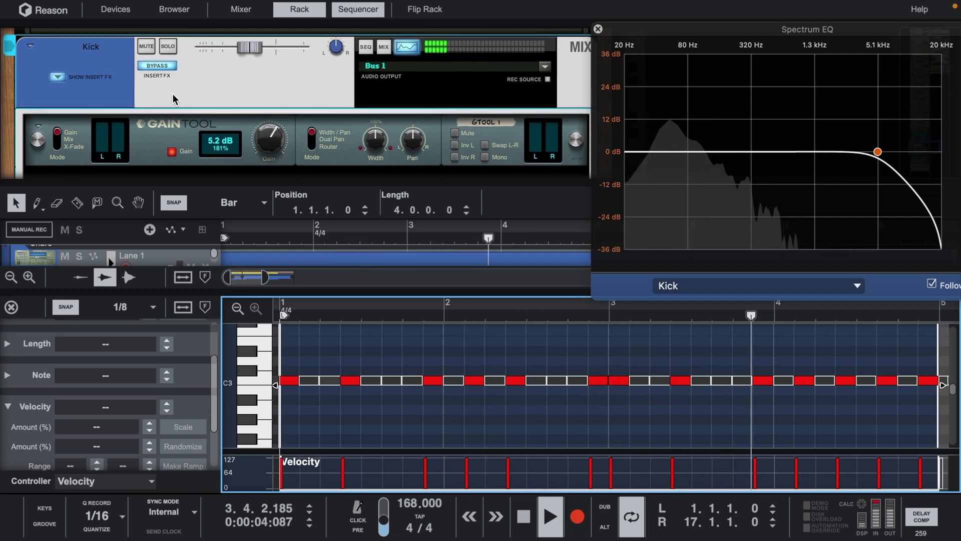
{"action": "left_click", "coordinate": [162, 63]}
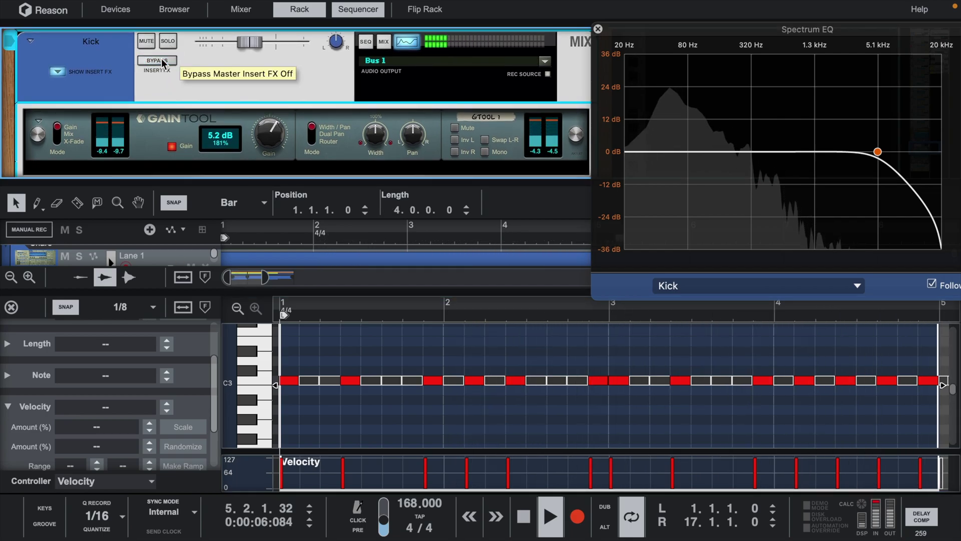
- Select all notes in the first Kick clip, randomize their velocity by 20% and close the clip editor
{"action": "left_click", "coordinate": [312, 381]}
{"action": "left_click_drag", "start_coordinate": [301, 371], "coordinate": [930, 411]}
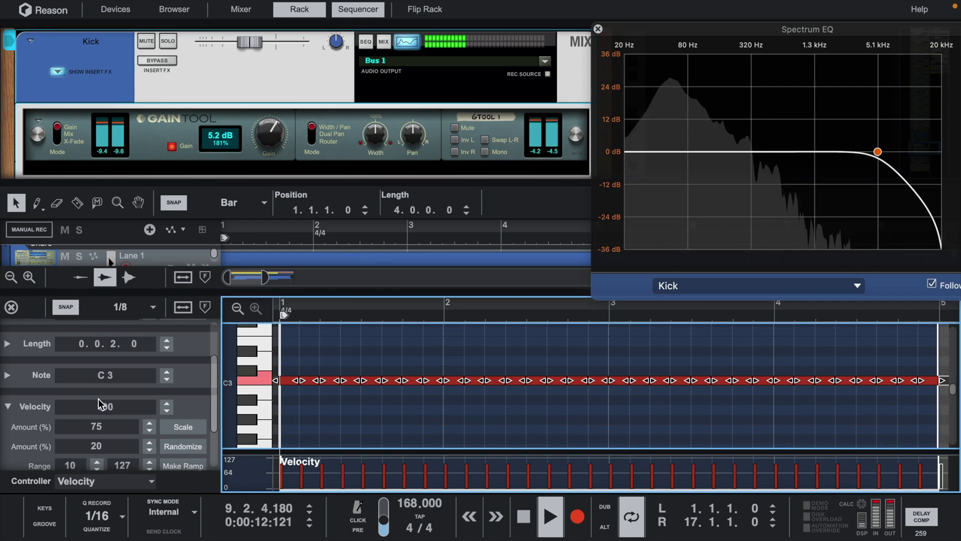
{"action": "scroll", "coordinate": [167, 432], "scroll_direction": "down", "scroll_amount": 1}
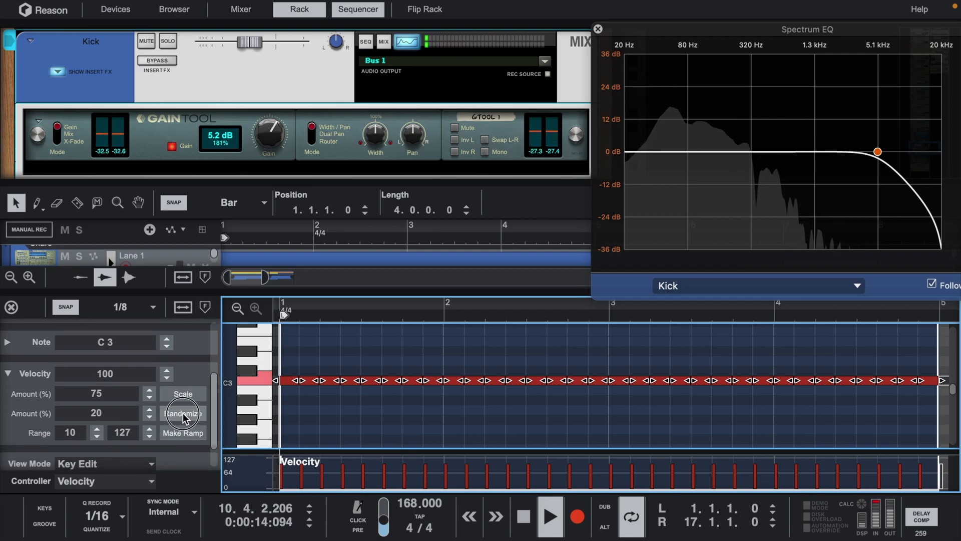
{"action": "left_click", "coordinate": [182, 413]}
{"action": "mouse_move", "coordinate": [106, 372]}
{"action": "left_mouse_down"}
{"action": "mouse_move", "coordinate": [106, 345]}
{"action": "mouse_move", "coordinate": [110, 361]}
{"action": "left_mouse_up"}
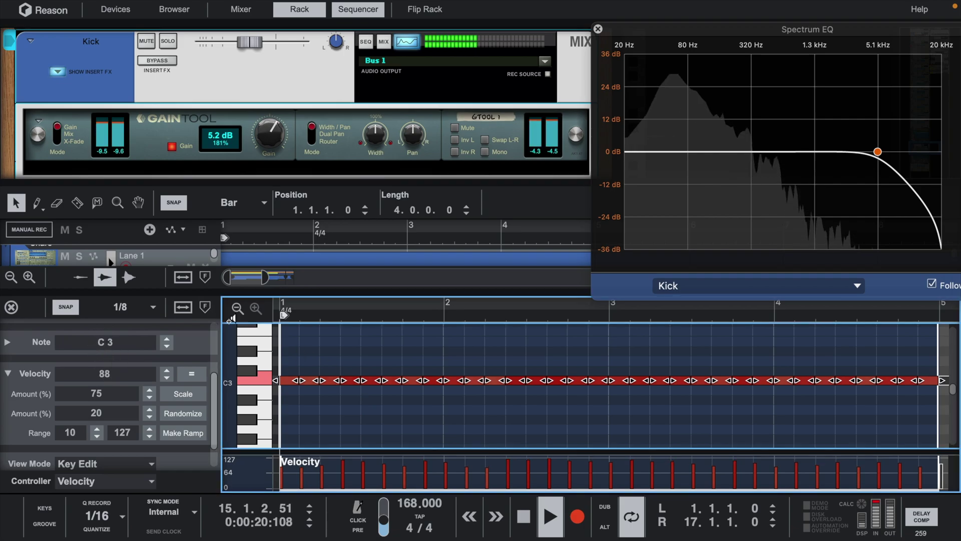
{"action": "left_click", "coordinate": [10, 308]}
- Replace the Kick clips from bar 5 to bar 17 with three duplicates of the first Kick clip
{"action": "left_click_drag", "start_coordinate": [268, 481], "coordinate": [357, 483]}
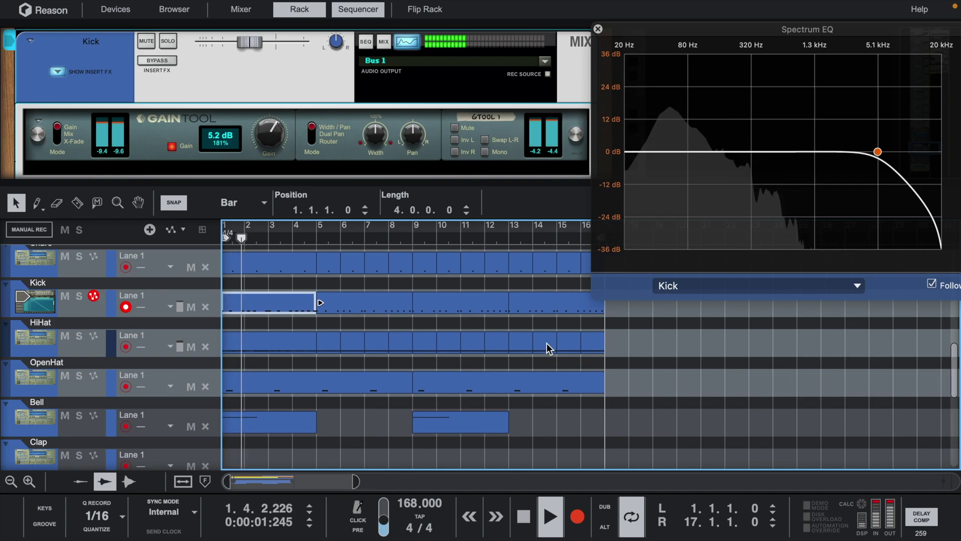
{"action": "left_click_drag", "start_coordinate": [622, 315], "coordinate": [390, 304]}
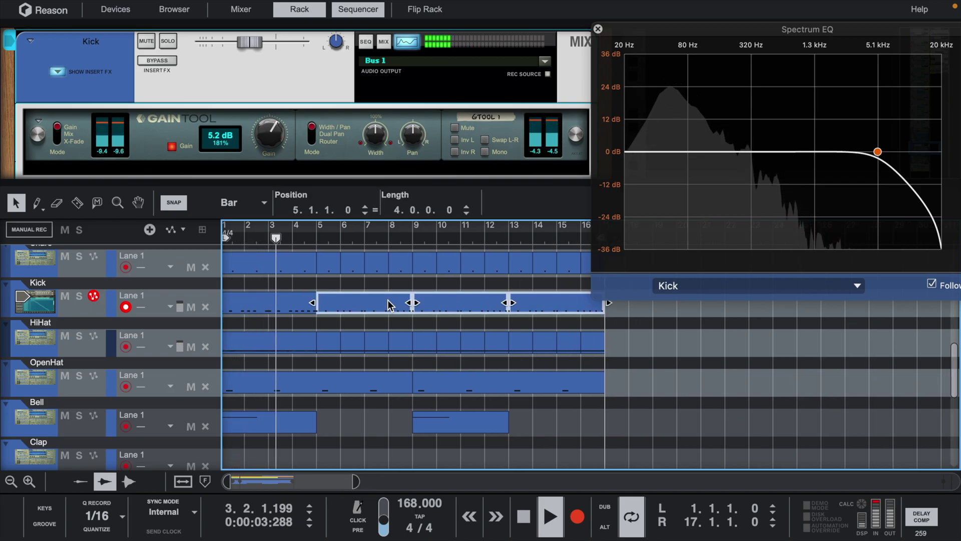
{"action": "key", "text": "Delete"}
{"action": "left_click", "coordinate": [292, 302]}
{"action": "key", "text": "super+d"}
{"action": "key", "text": "super+d"}
{"action": "key", "text": "super+d"}
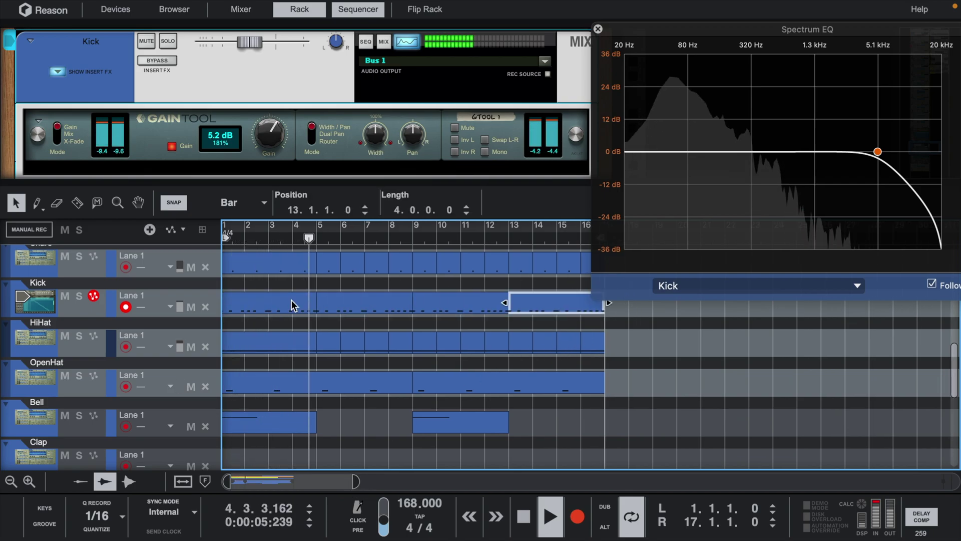
- Close the Spectrum EQ window to uncover the rack and sequencer
{"action": "scroll", "coordinate": [319, 342], "scroll_direction": "up", "scroll_amount": 5}
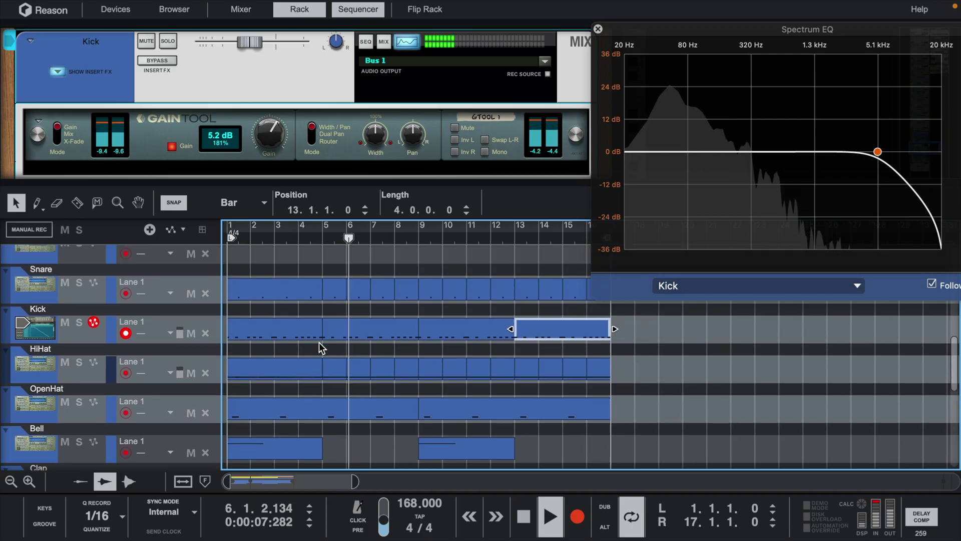
{"action": "scroll", "coordinate": [320, 342], "scroll_direction": "up", "scroll_amount": 1}
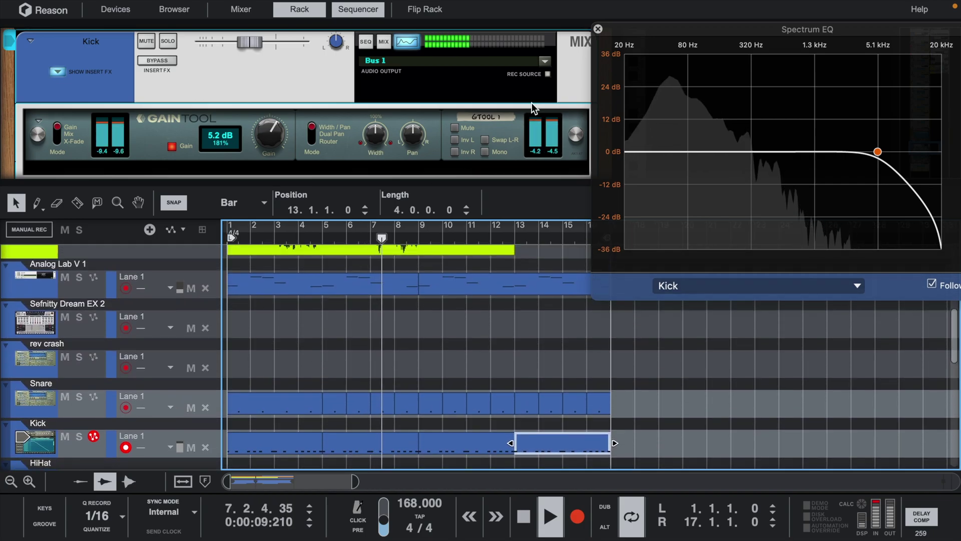
{"action": "left_click", "coordinate": [597, 30]}
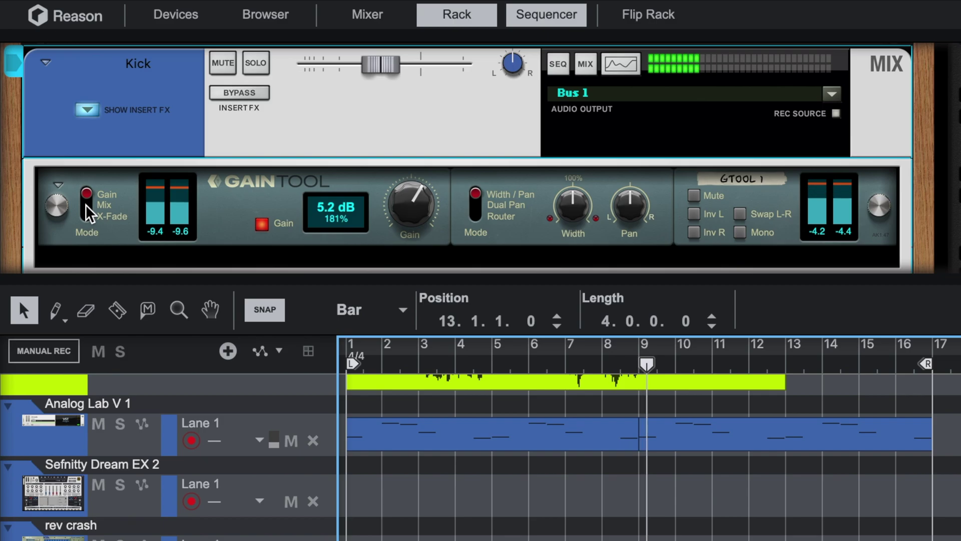
- Try the Mix and X-Fade input modes on the Kick's Gain Tool and return it to Gain mode
{"action": "left_click", "coordinate": [57, 136]}
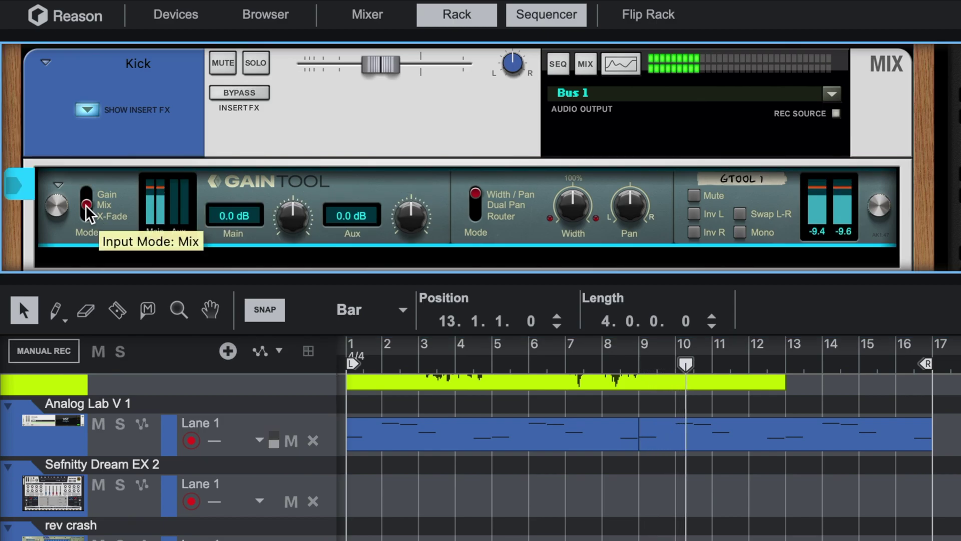
{"action": "left_click_drag", "start_coordinate": [86, 211], "coordinate": [86, 220]}
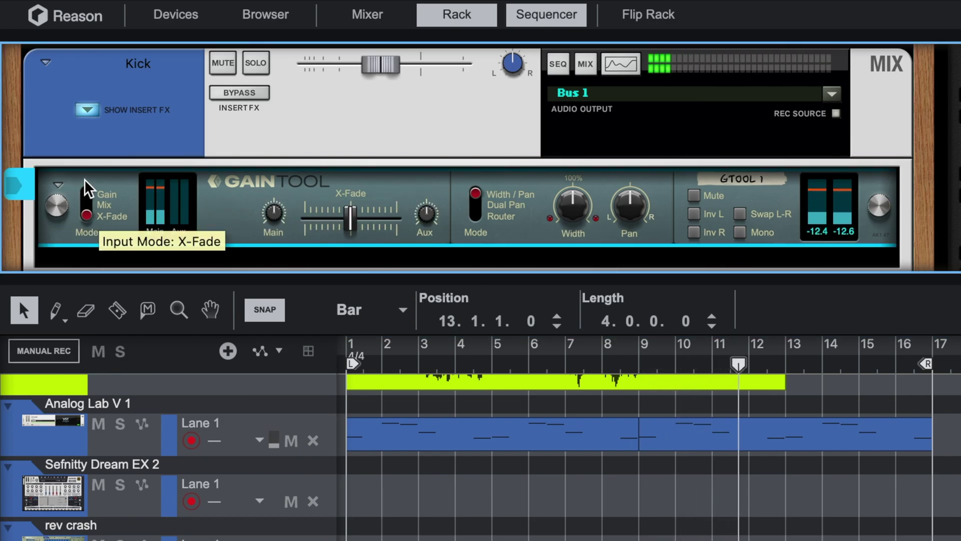
{"action": "left_click", "coordinate": [86, 196]}
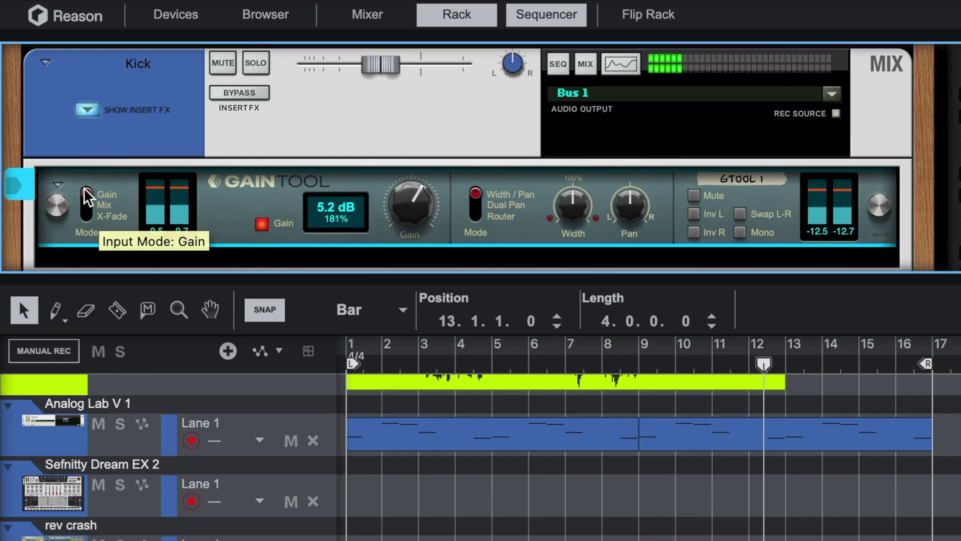
- Try the Gain Tool's Dual Pan and Router output modes, routing between Split and Main, and return to Width/Pan
{"action": "left_click", "coordinate": [475, 205]}
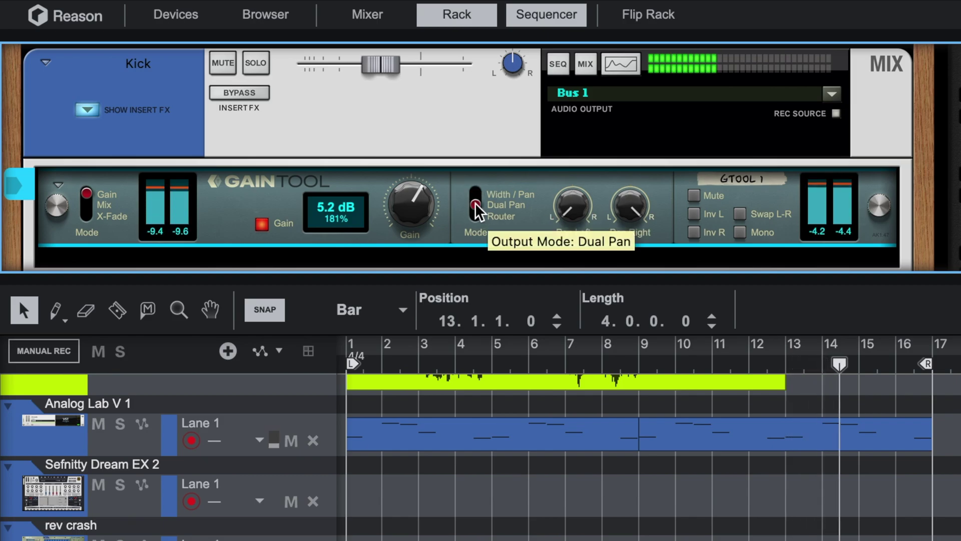
{"action": "left_click", "coordinate": [476, 218]}
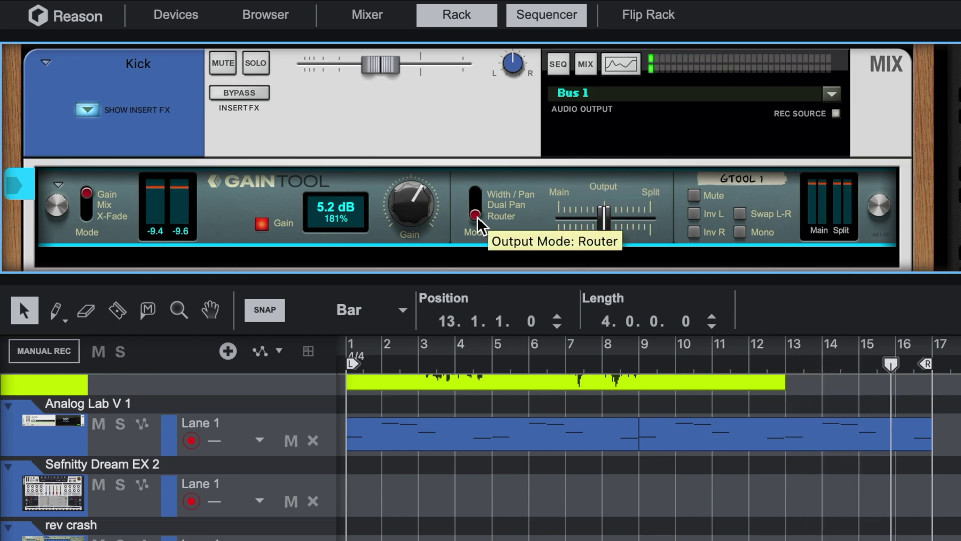
{"action": "left_click_drag", "start_coordinate": [596, 223], "coordinate": [637, 224]}
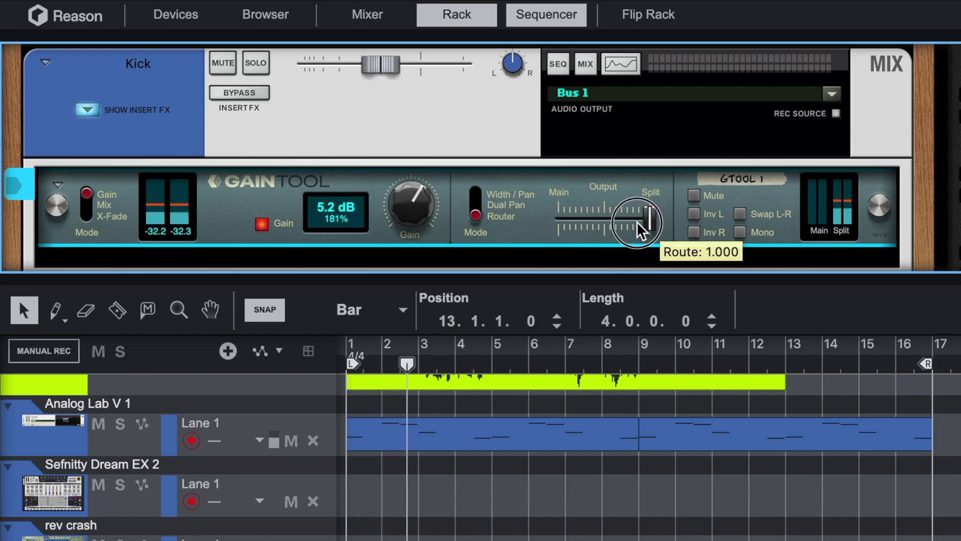
{"action": "left_click_drag", "start_coordinate": [637, 224], "coordinate": [373, 260]}
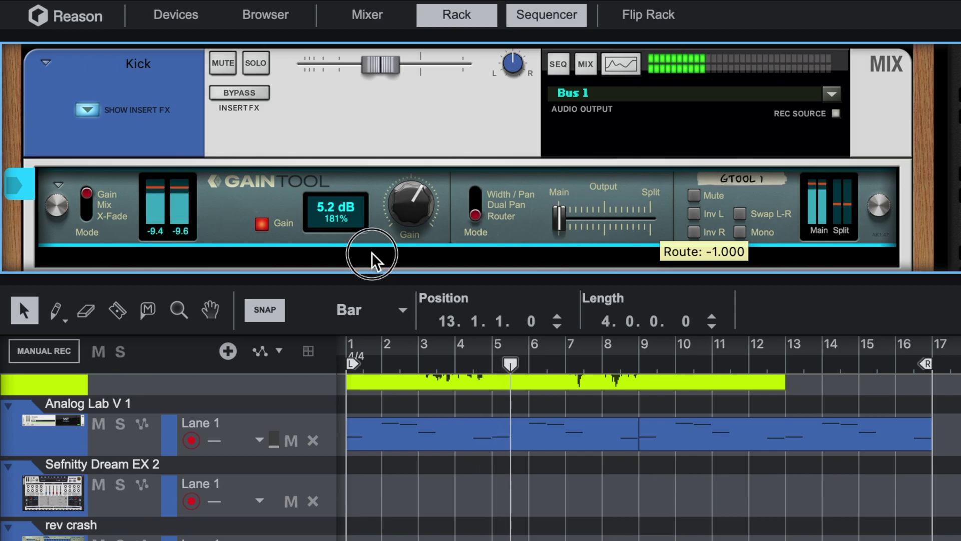
{"action": "left_click_drag", "start_coordinate": [559, 220], "coordinate": [655, 228]}
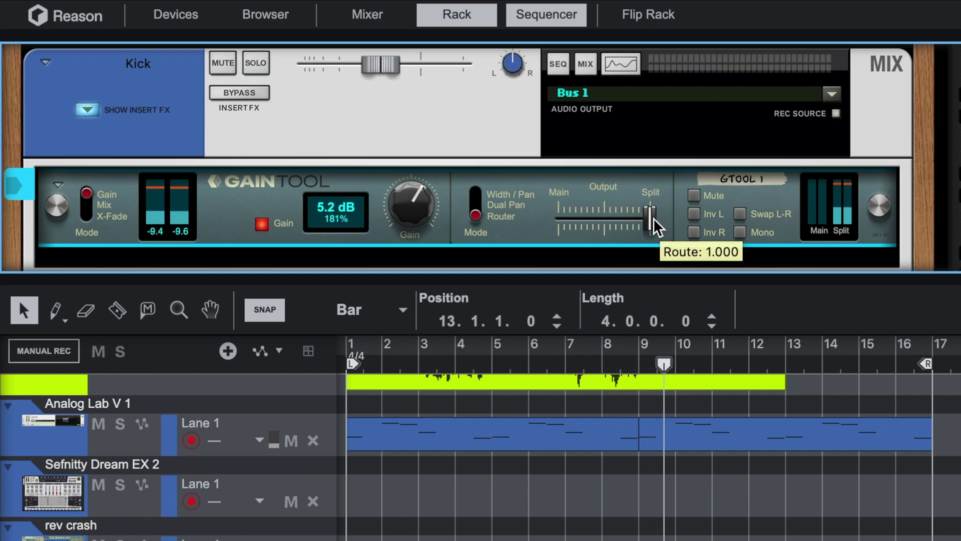
{"action": "scroll", "coordinate": [693, 475], "scroll_direction": "down", "scroll_amount": 4}
{"action": "scroll", "coordinate": [698, 488], "scroll_direction": "down", "scroll_amount": 2}
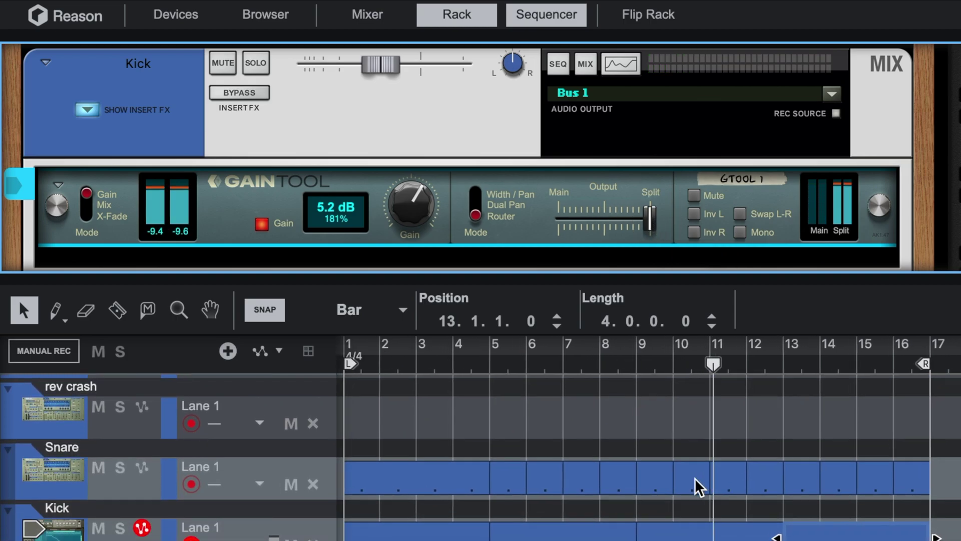
{"action": "left_click", "coordinate": [560, 221]}
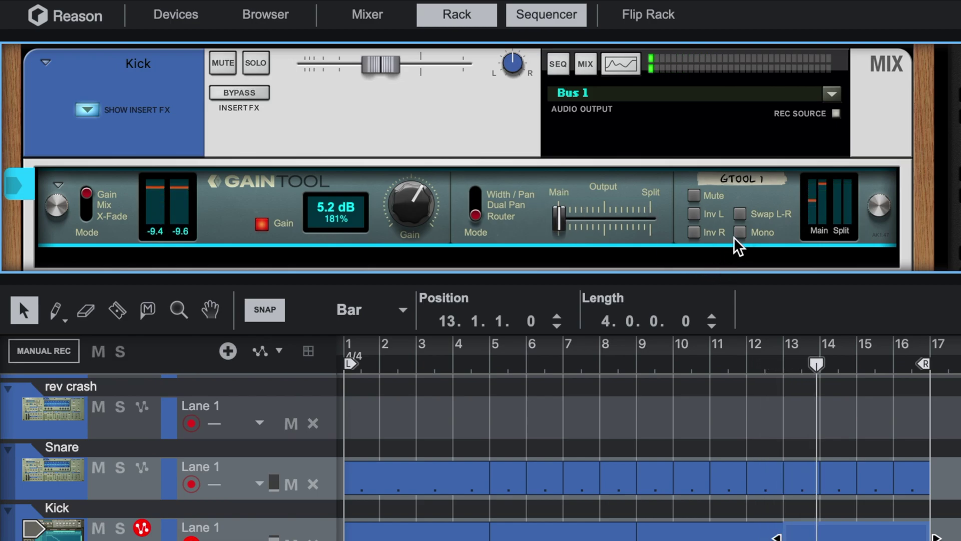
{"action": "left_click", "coordinate": [476, 200]}
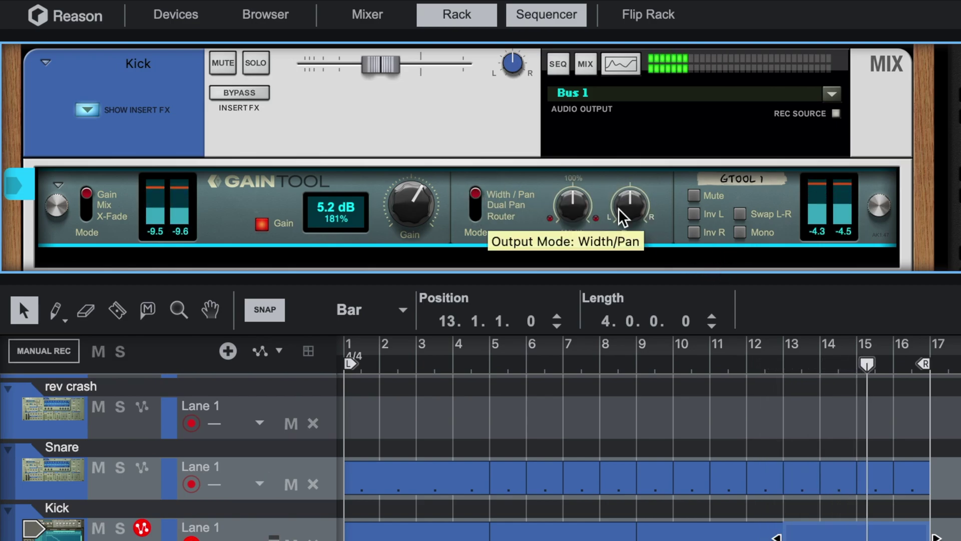
- Switch the Gain Tool's Mono option on and off again, and toggle its Gain off and back on
{"action": "left_click", "coordinate": [740, 232]}
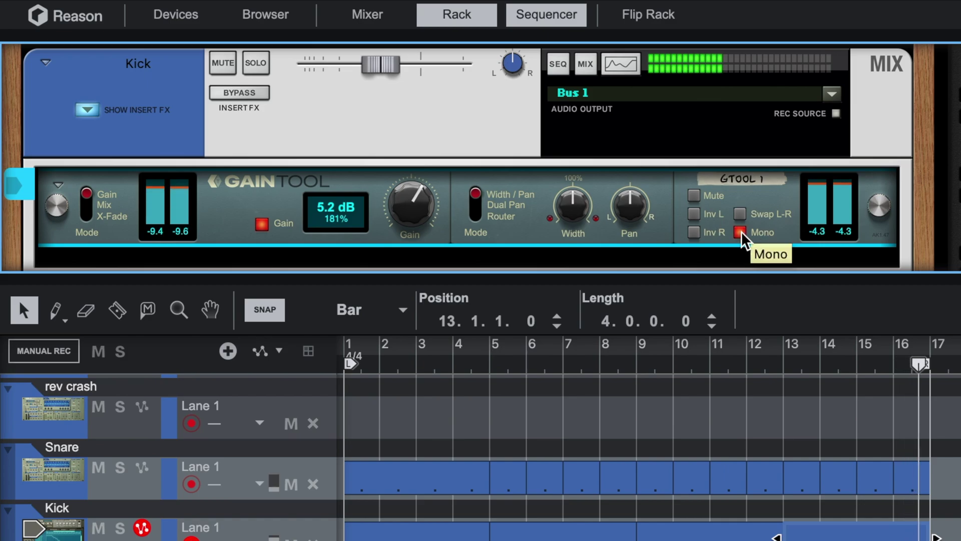
{"action": "left_click", "coordinate": [741, 232]}
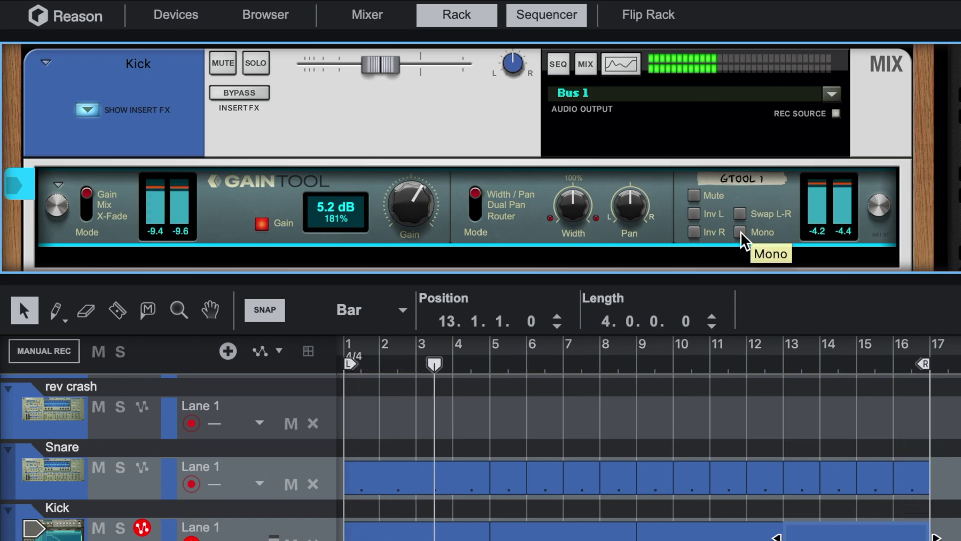
{"action": "left_click", "coordinate": [262, 222]}
{"action": "left_click", "coordinate": [261, 222]}
- Try the Gain Tool's Mix input mode, adjusting the main and aux mix gains
{"action": "left_click", "coordinate": [89, 206]}
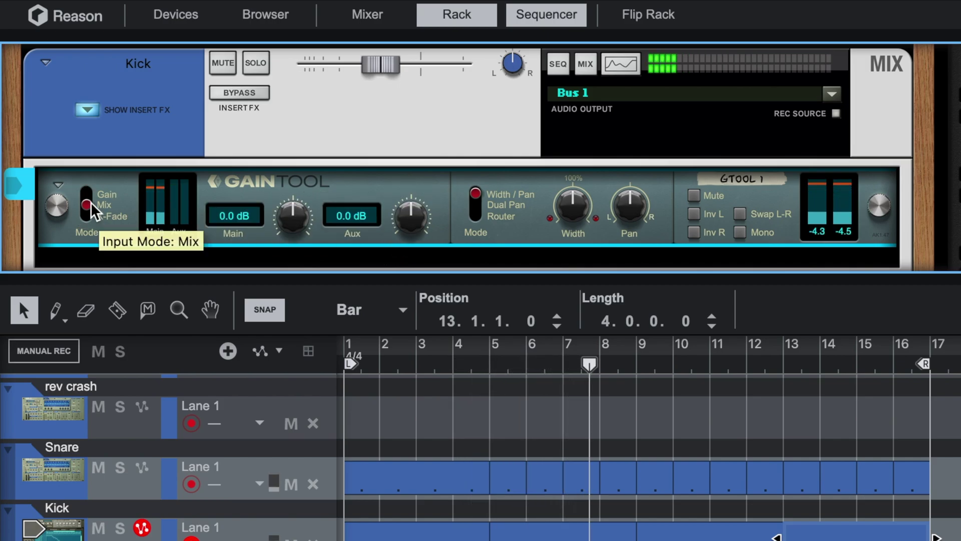
{"action": "left_click_drag", "start_coordinate": [302, 217], "coordinate": [301, 205]}
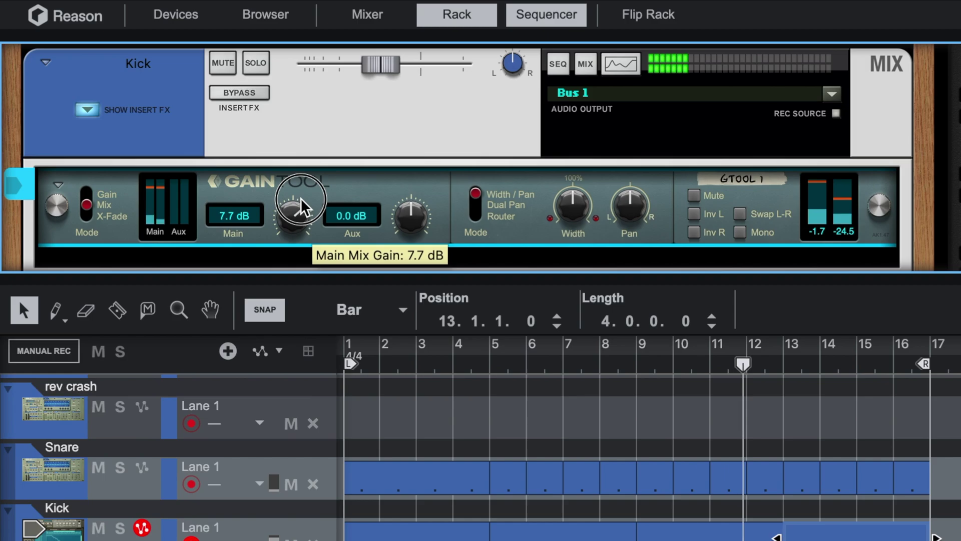
{"action": "mouse_move", "coordinate": [419, 220]}
{"action": "left_mouse_down"}
{"action": "mouse_move", "coordinate": [422, 209]}
{"action": "mouse_move", "coordinate": [423, 229]}
{"action": "left_mouse_up"}
{"action": "left_click_drag", "start_coordinate": [295, 230], "coordinate": [295, 247]}
- Put the Kick's Gain Tool in Gain mode and set its gain to 5.8 dB
{"action": "left_click", "coordinate": [85, 194]}
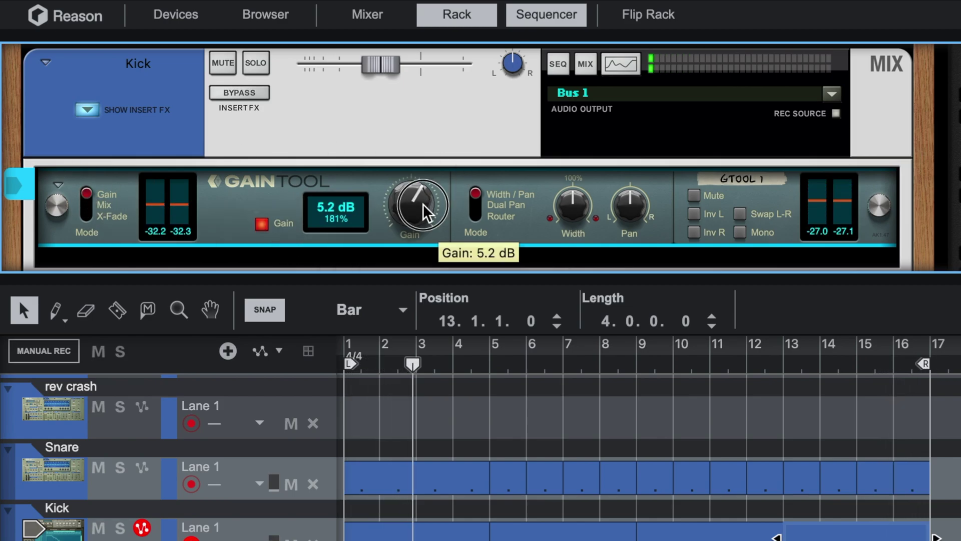
{"action": "scroll", "coordinate": [423, 210], "scroll_direction": "up", "scroll_amount": 4}
{"action": "scroll", "coordinate": [423, 211], "scroll_direction": "down", "scroll_amount": 2}
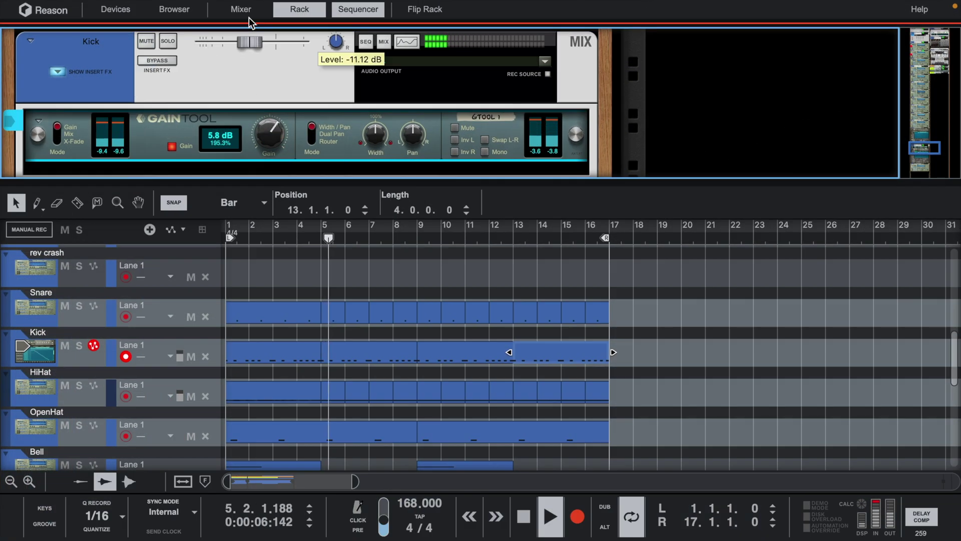
- Show the mixer at full height and check the Master Compressor's threshold setting
{"action": "left_click", "coordinate": [367, 14]}
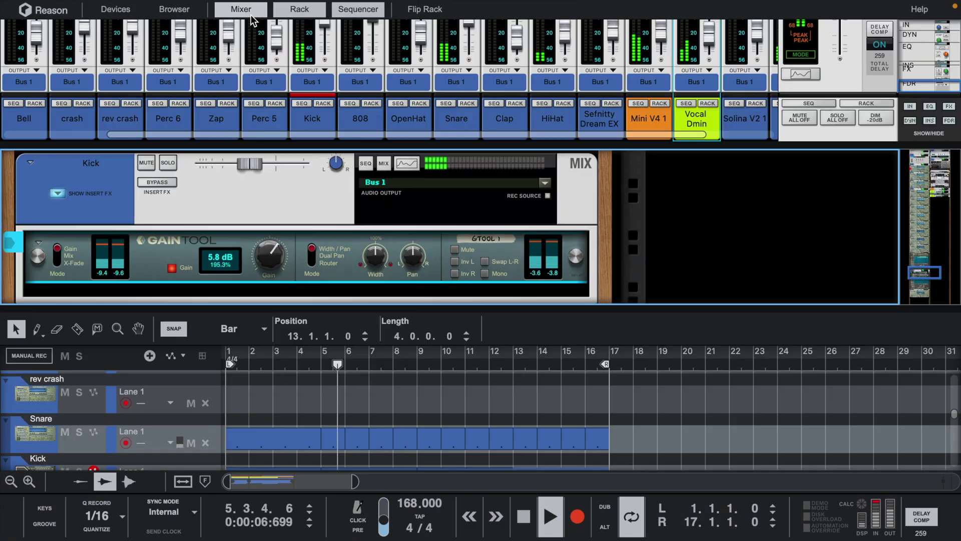
{"action": "left_click_drag", "start_coordinate": [562, 149], "coordinate": [607, 439]}
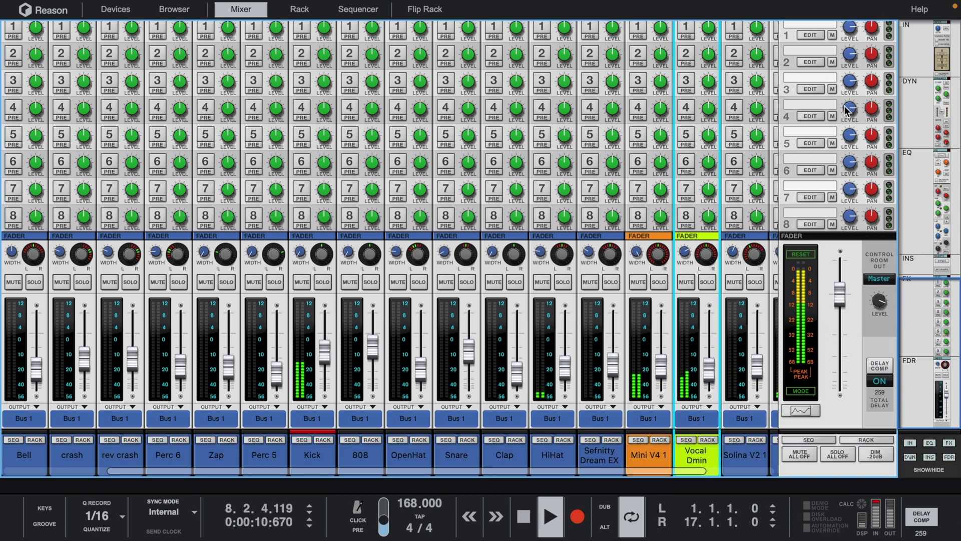
{"action": "scroll", "coordinate": [846, 110], "scroll_direction": "up", "scroll_amount": 15}
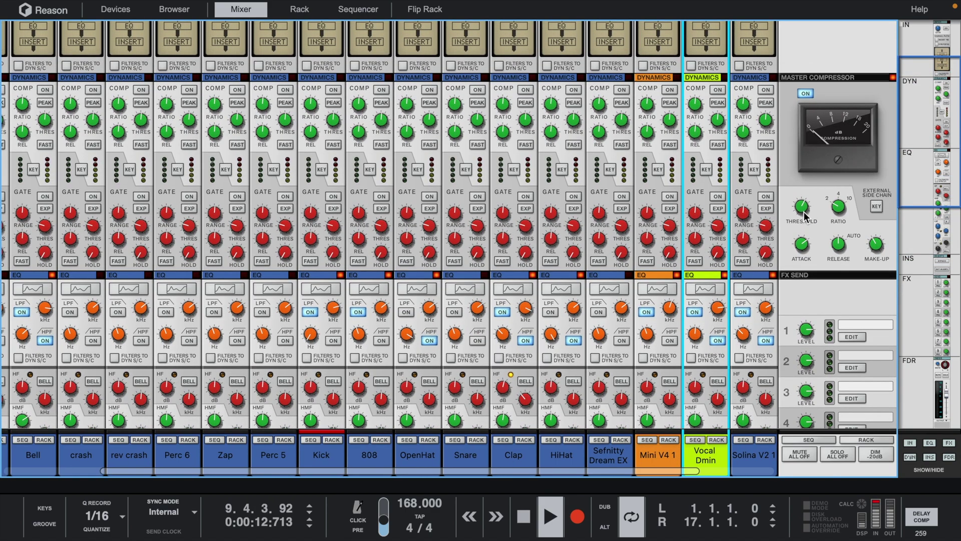
{"action": "left_click", "coordinate": [805, 217]}
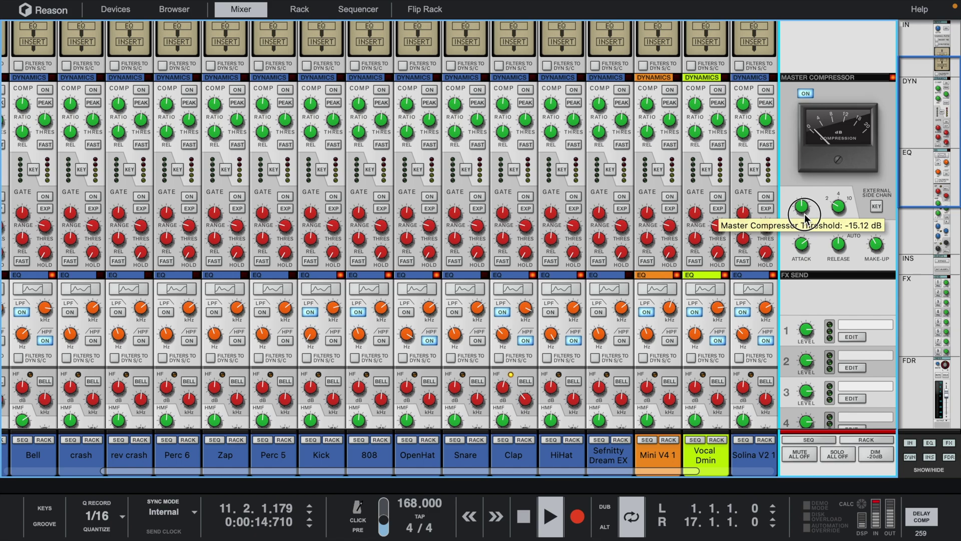
{"action": "scroll", "coordinate": [805, 216], "scroll_direction": "down", "scroll_amount": 10}
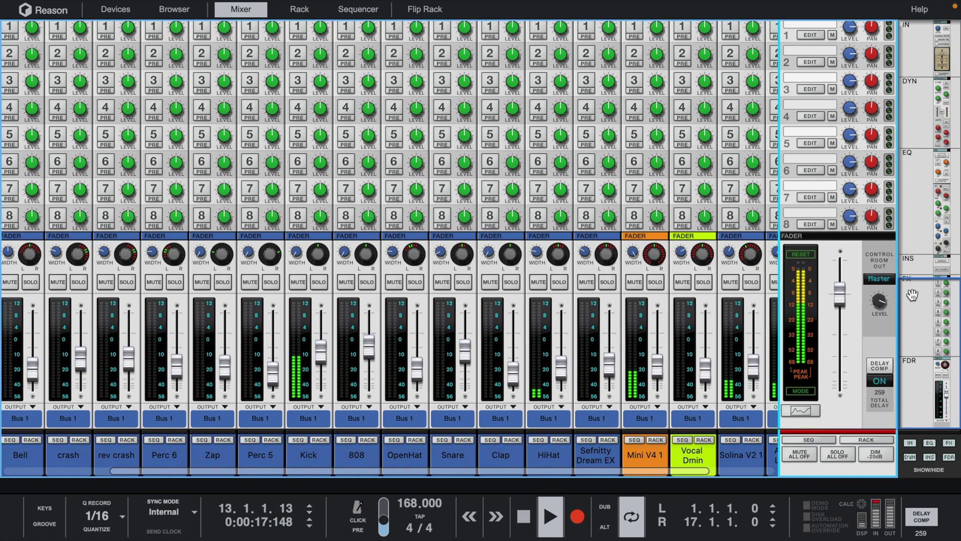
- Switch through the Rack view and show a reduced-height mixer above the sequencer
{"action": "left_click_drag", "start_coordinate": [879, 302], "coordinate": [884, 310]}
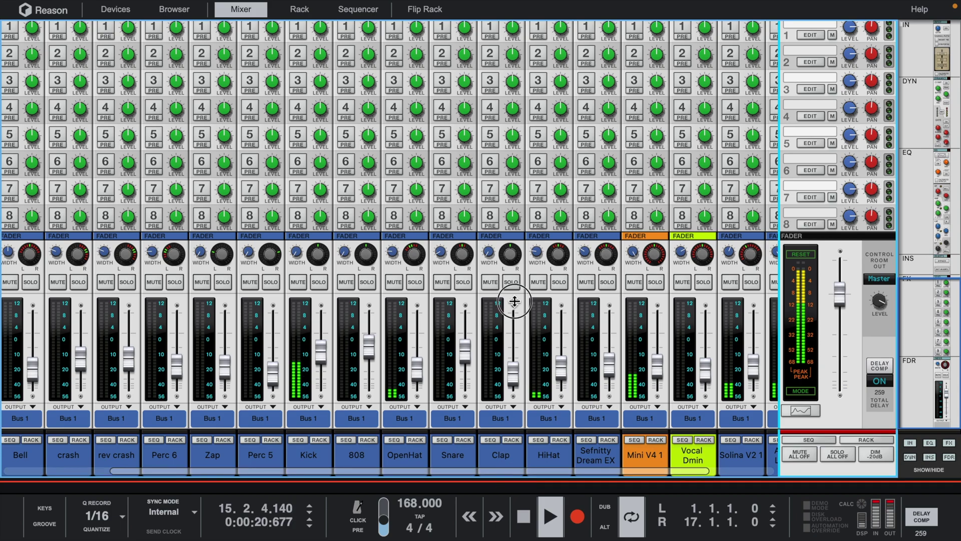
{"action": "key", "text": "F6"}
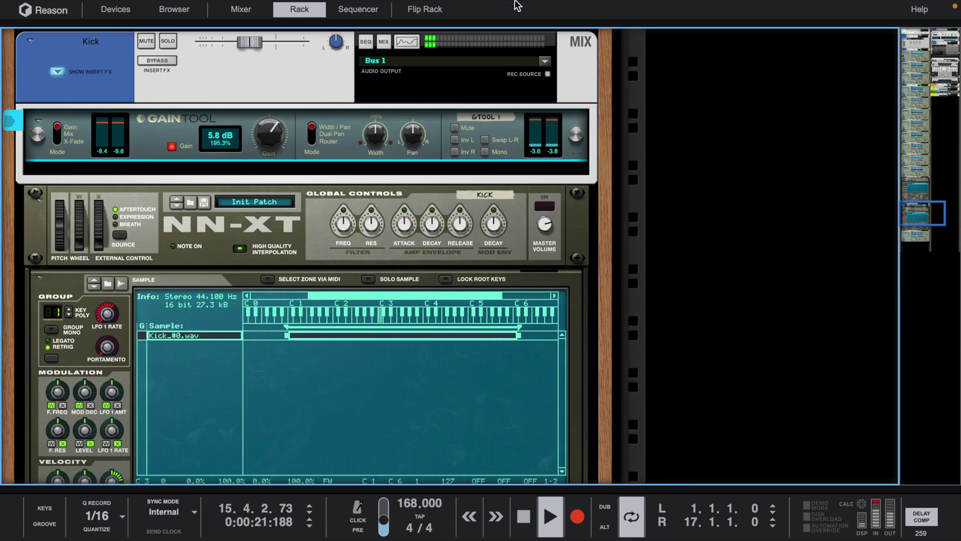
{"action": "left_click", "coordinate": [233, 21], "text": "ctrl"}
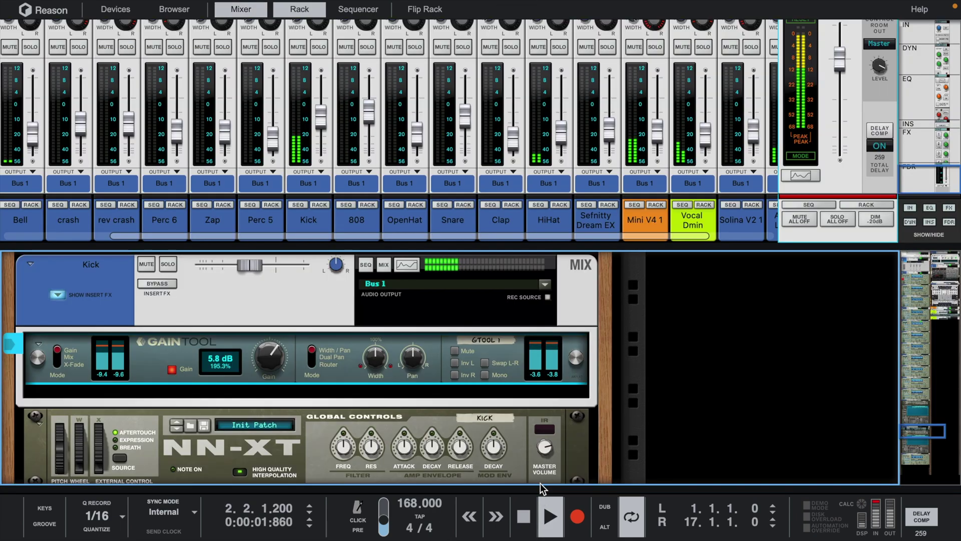
{"action": "key", "text": "F7"}
{"action": "key", "text": "ctrl+F5"}
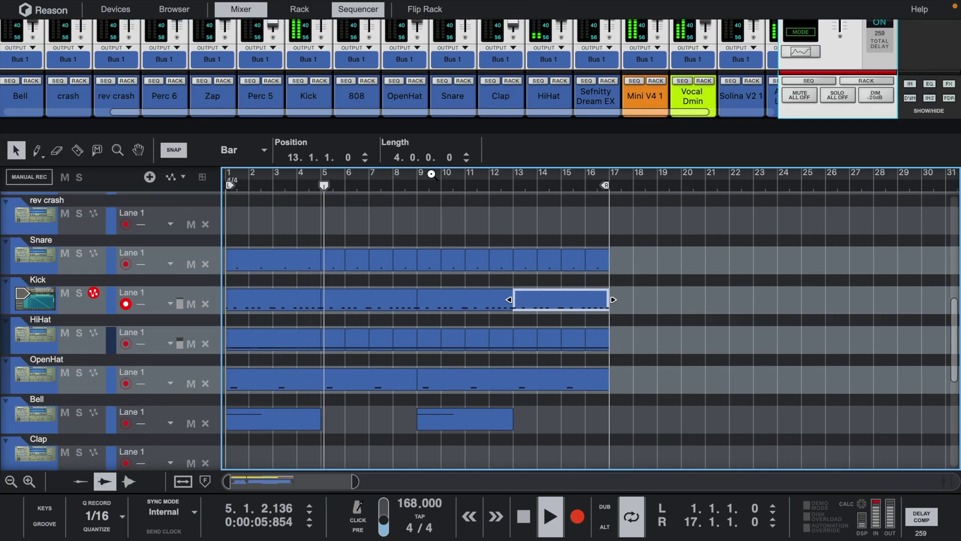
- Restart playback from bar 1 and duplicate the Solina V2 1, Mini V4 1 and Analog Lab V 1 clips from bar 9 to bar 17
{"action": "left_click_drag", "start_coordinate": [468, 207], "coordinate": [213, 245]}
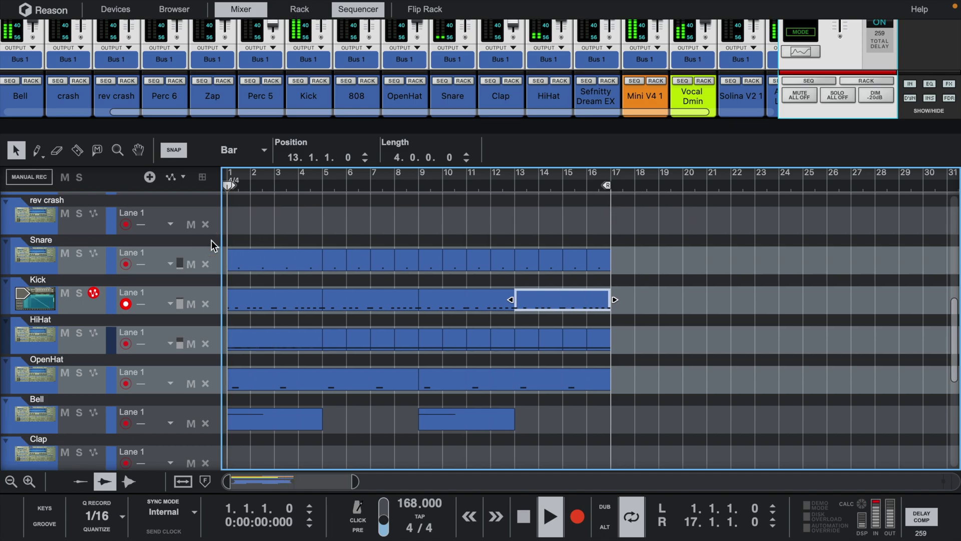
{"action": "left_click_drag", "start_coordinate": [407, 176], "coordinate": [463, 44]}
{"action": "left_click_drag", "start_coordinate": [325, 175], "coordinate": [380, 345]}
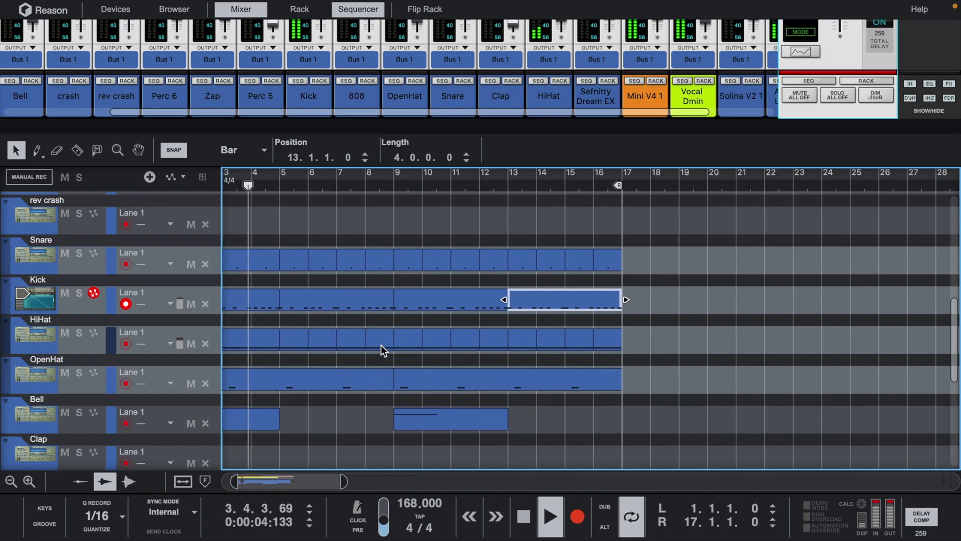
{"action": "scroll", "coordinate": [380, 344], "scroll_direction": "up", "scroll_amount": 4}
{"action": "scroll", "coordinate": [381, 345], "scroll_direction": "up", "scroll_amount": 3}
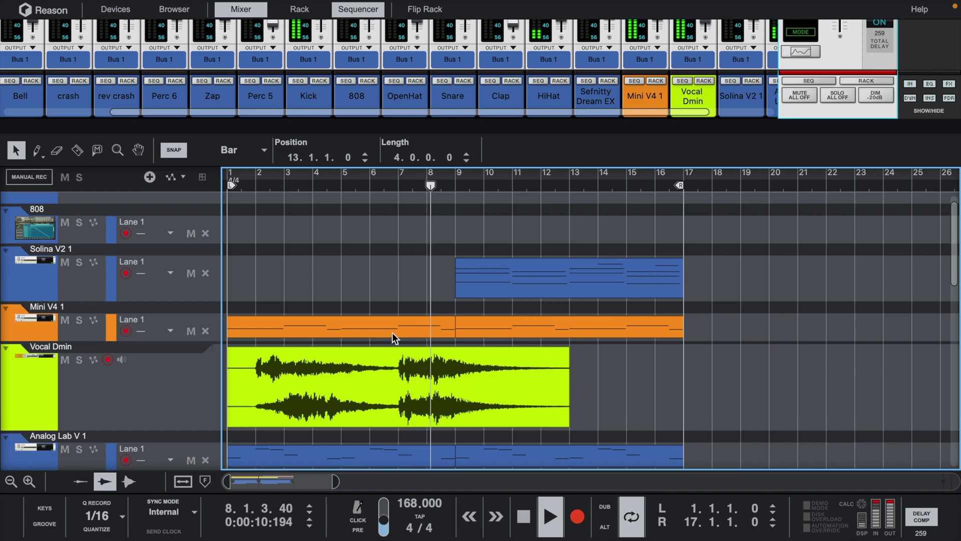
{"action": "scroll", "coordinate": [613, 298], "scroll_direction": "down", "scroll_amount": 3}
{"action": "left_click_drag", "start_coordinate": [701, 241], "coordinate": [596, 422]}
{"action": "key", "text": "ctrl+d"}
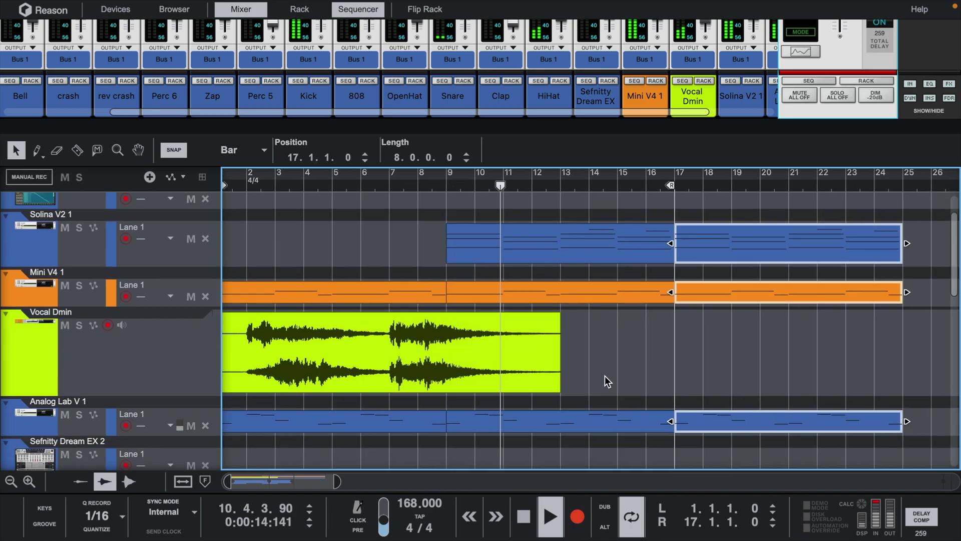
- Move the right loop locator to bar 25
{"action": "scroll", "coordinate": [605, 375], "scroll_direction": "down", "scroll_amount": 2}
{"action": "scroll", "coordinate": [604, 375], "scroll_direction": "right", "scroll_amount": 5}
{"action": "scroll", "coordinate": [604, 375], "scroll_direction": "down", "scroll_amount": 1}
{"action": "left_click_drag", "start_coordinate": [471, 189], "coordinate": [697, 189]}
{"action": "scroll", "coordinate": [559, 373], "scroll_direction": "down", "scroll_amount": 1}
{"action": "scroll", "coordinate": [559, 371], "scroll_direction": "down", "scroll_amount": 4}
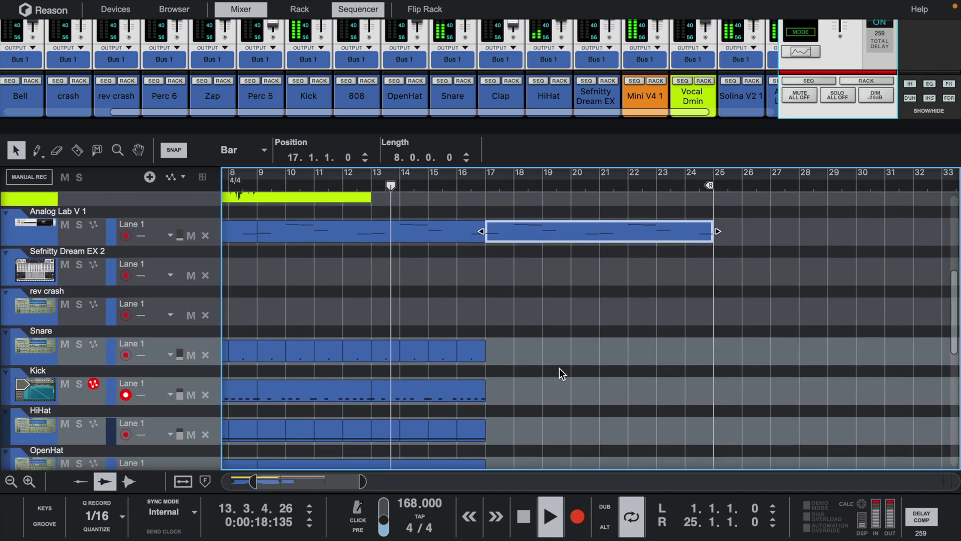
- Duplicate the Snare, Kick, HiHat, OpenHat and Bell clips of bars 9 to 16 so the copies start at bar 17
{"action": "scroll", "coordinate": [559, 370], "scroll_direction": "left", "scroll_amount": 5}
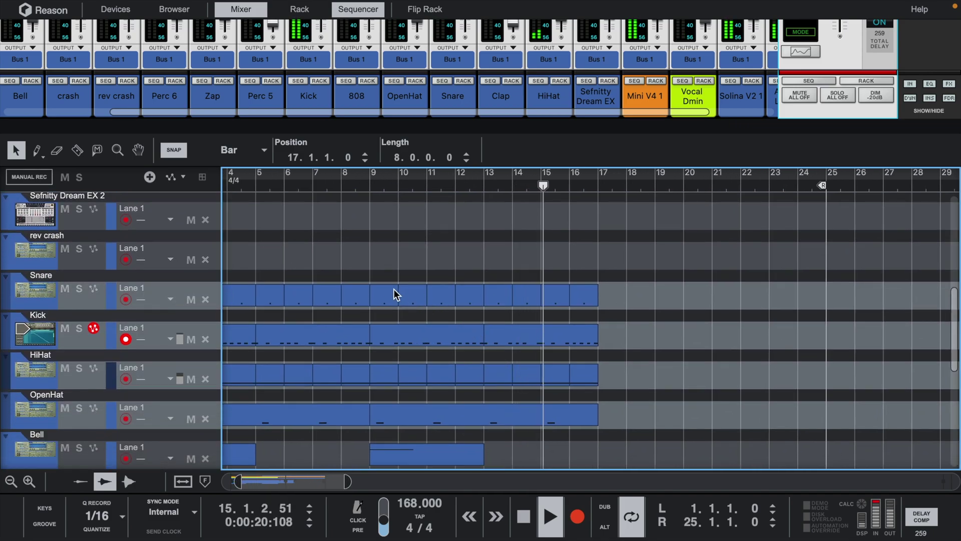
{"action": "left_click", "coordinate": [375, 279]}
{"action": "scroll", "coordinate": [591, 325], "scroll_direction": "down", "scroll_amount": 5}
{"action": "scroll", "coordinate": [596, 412], "scroll_direction": "down", "scroll_amount": 2}
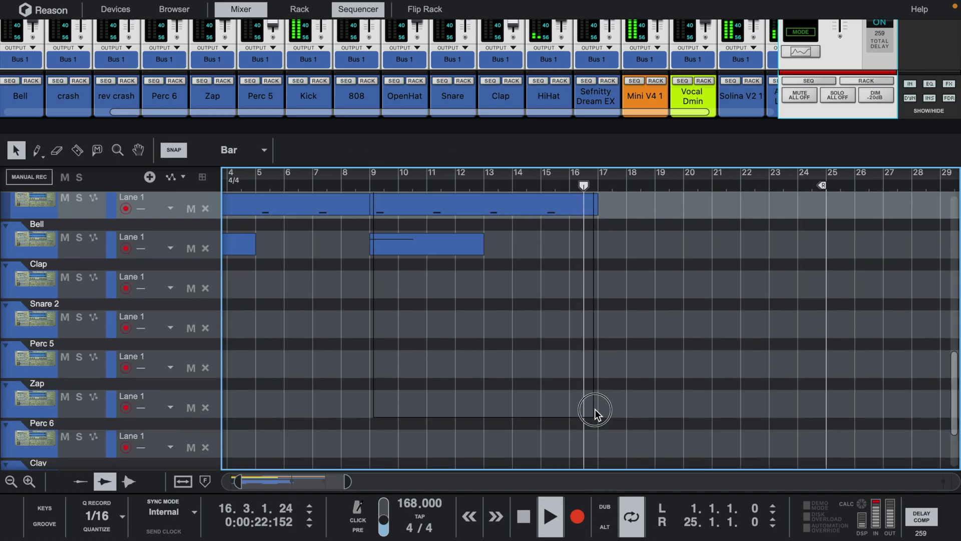
{"action": "left_click_drag", "start_coordinate": [596, 412], "coordinate": [436, 326]}
{"action": "scroll", "coordinate": [436, 326], "scroll_direction": "up", "scroll_amount": 10}
{"action": "scroll", "coordinate": [436, 327], "scroll_direction": "down", "scroll_amount": 1}
{"action": "scroll", "coordinate": [435, 328], "scroll_direction": "down", "scroll_amount": 3}
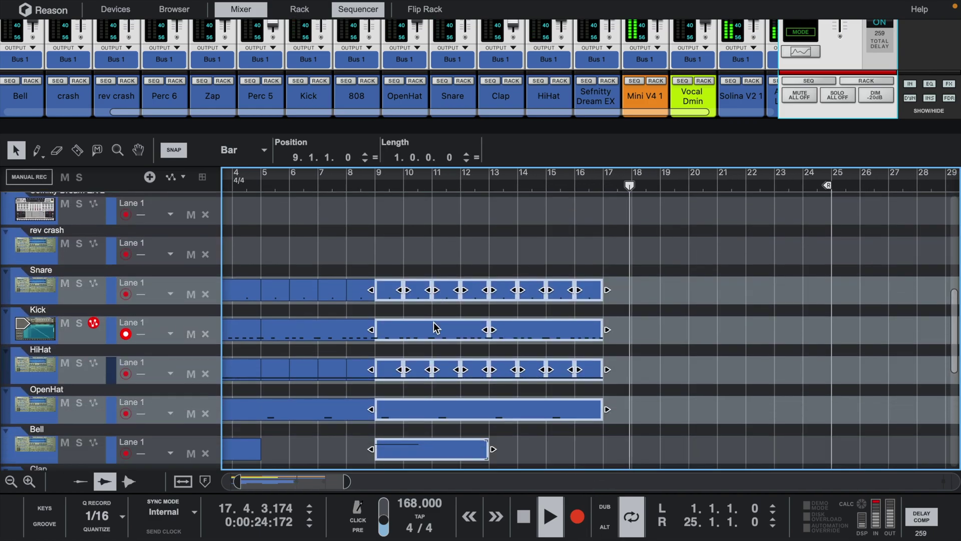
{"action": "key", "text": "ctrl+d"}
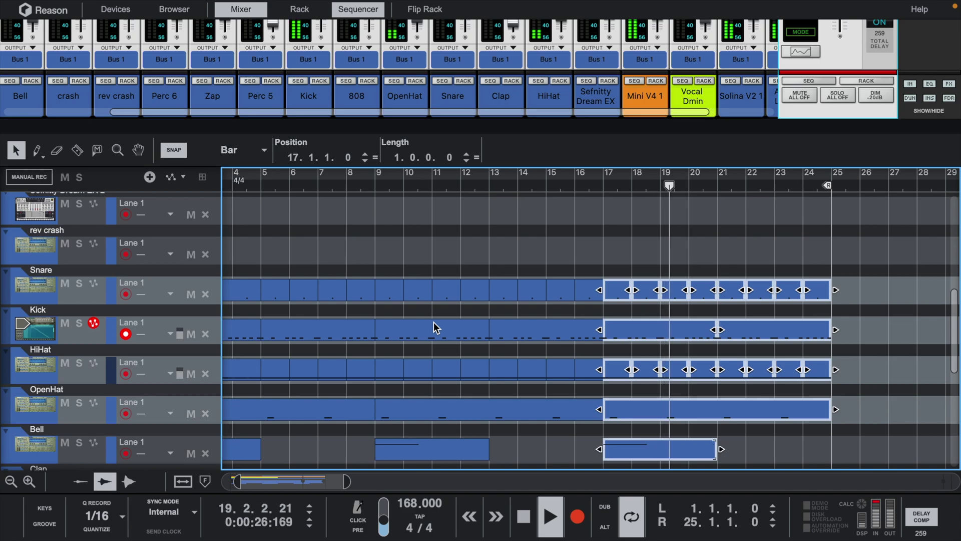
- Empty bar 24 on the Snare, Kick and HiHat tracks by deleting the one-bar clips and shortening the last Kick clip to 3 bars
{"action": "left_click", "coordinate": [856, 330]}
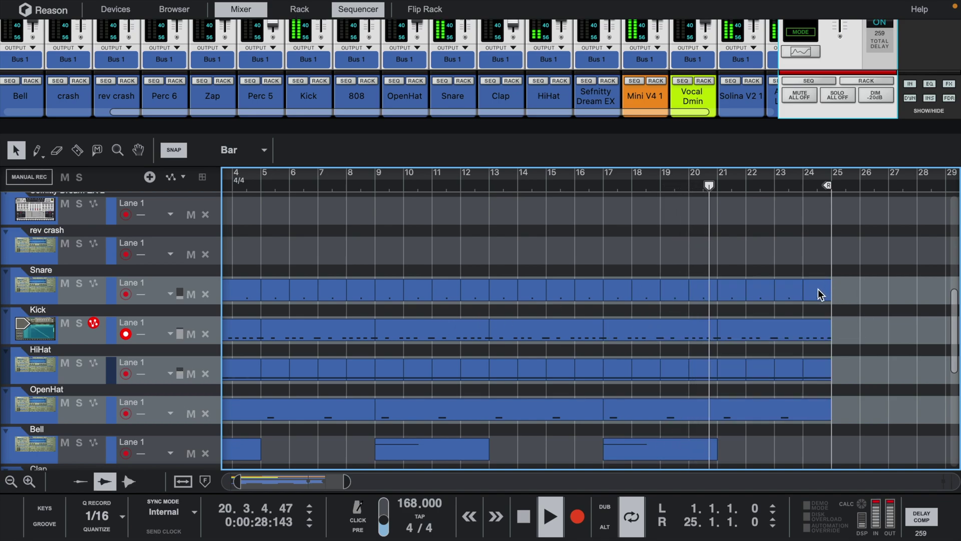
{"action": "left_click", "coordinate": [826, 329]}
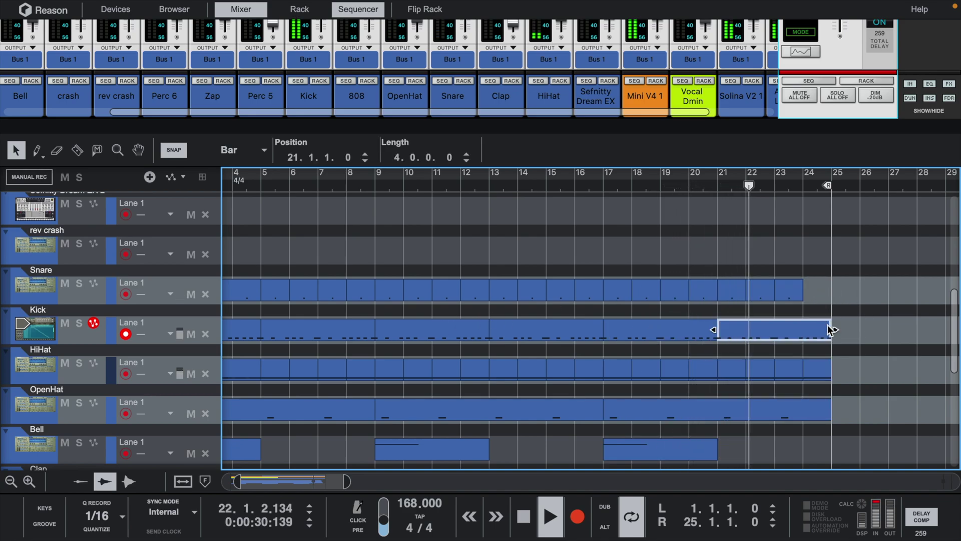
{"action": "left_click_drag", "start_coordinate": [836, 329], "coordinate": [804, 331]}
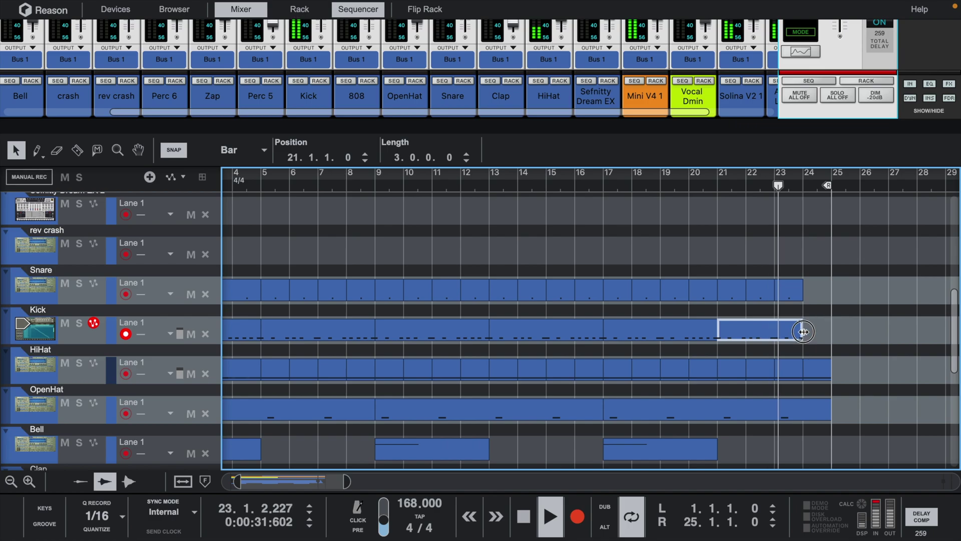
{"action": "left_click", "coordinate": [811, 366]}
{"action": "scroll", "coordinate": [823, 413], "scroll_direction": "down", "scroll_amount": 2}
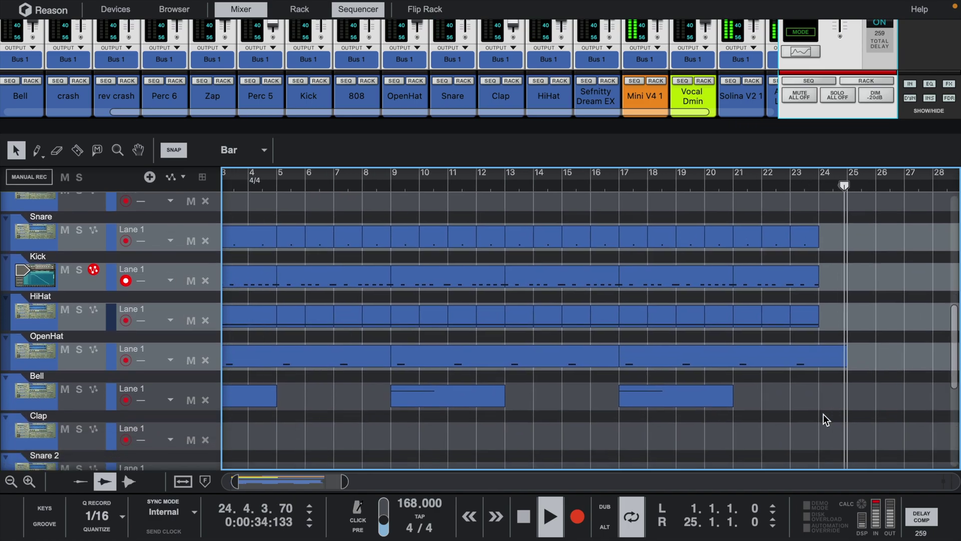
- Move the Snare, Kick, HiHat and OpenHat tracks directly below the Analog Lab V 1 track
{"action": "scroll", "coordinate": [824, 419], "scroll_direction": "up", "scroll_amount": 5}
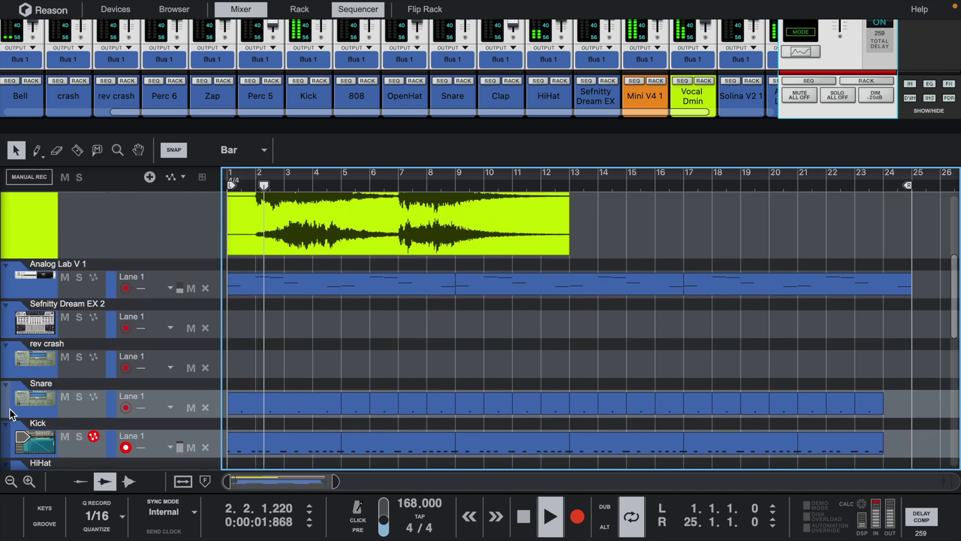
{"action": "left_click_drag", "start_coordinate": [9, 412], "coordinate": [17, 307]}
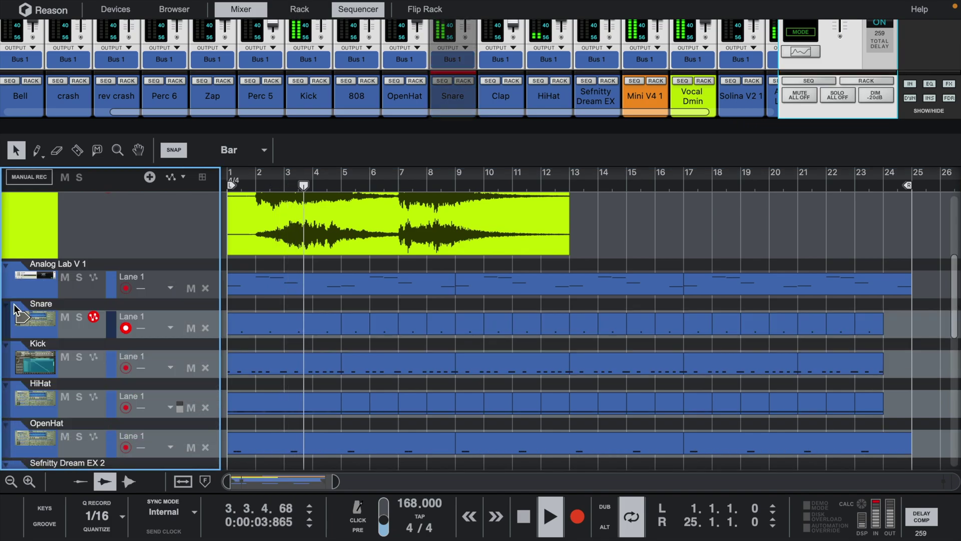
{"action": "scroll", "coordinate": [455, 279], "scroll_direction": "up", "scroll_amount": 4}
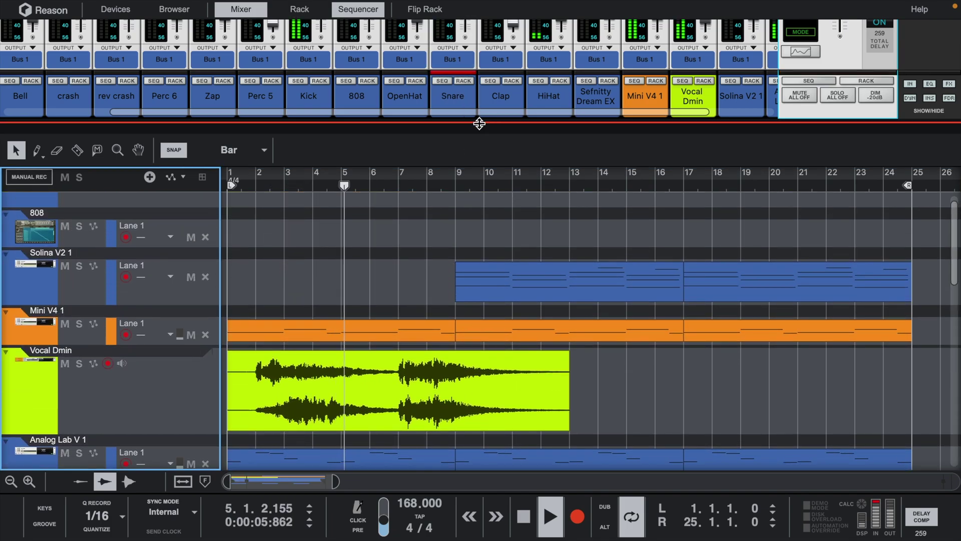
- Enlarge the mixer area and move the Bell channel between the OpenHat and Snare channels
{"action": "left_click_drag", "start_coordinate": [483, 123], "coordinate": [530, 392]}
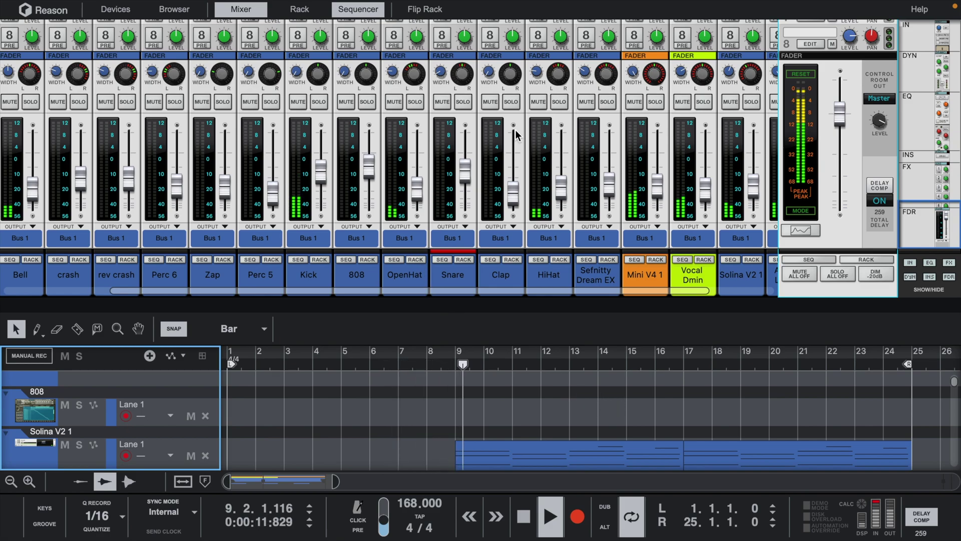
{"action": "scroll", "coordinate": [159, 272], "scroll_direction": "left", "scroll_amount": 5}
{"action": "left_click_drag", "start_coordinate": [159, 272], "coordinate": [552, 259]}
- Check the Bell channel's EQ curve in the Spectrum EQ window and close it
{"action": "scroll", "coordinate": [548, 170], "scroll_direction": "up", "scroll_amount": 2}
{"action": "scroll", "coordinate": [548, 170], "scroll_direction": "up", "scroll_amount": 10}
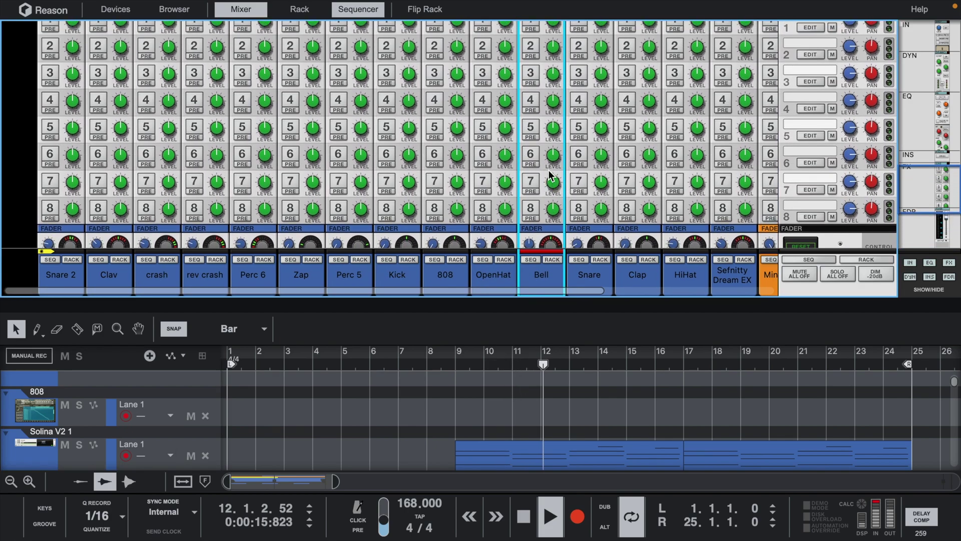
{"action": "scroll", "coordinate": [545, 138], "scroll_direction": "up", "scroll_amount": 4}
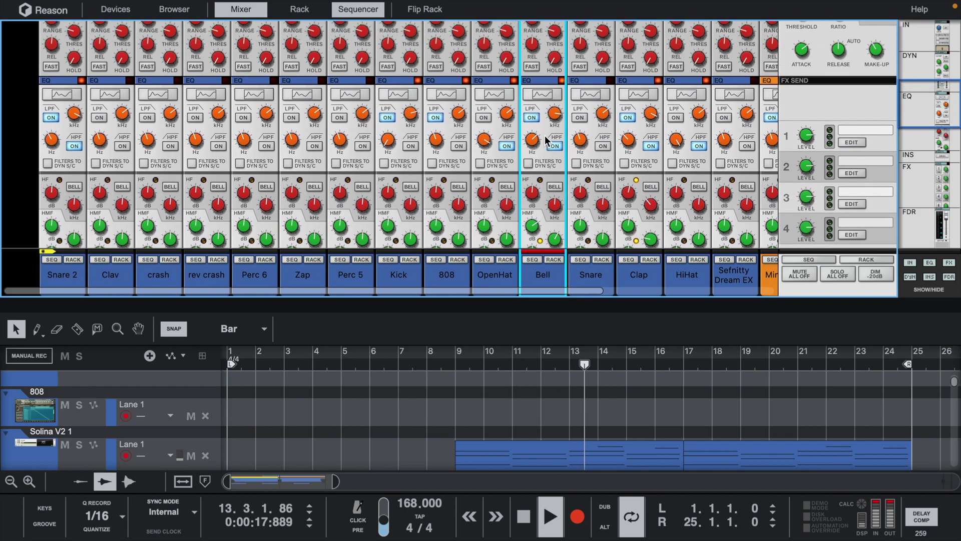
{"action": "left_click", "coordinate": [547, 120]}
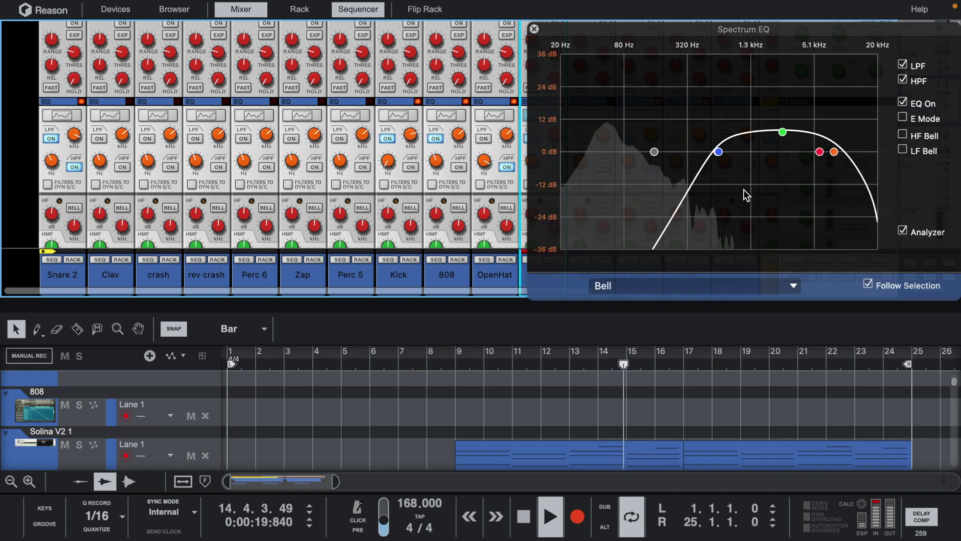
{"action": "left_click", "coordinate": [534, 28]}
{"action": "scroll", "coordinate": [515, 132], "scroll_direction": "down", "scroll_amount": 15}
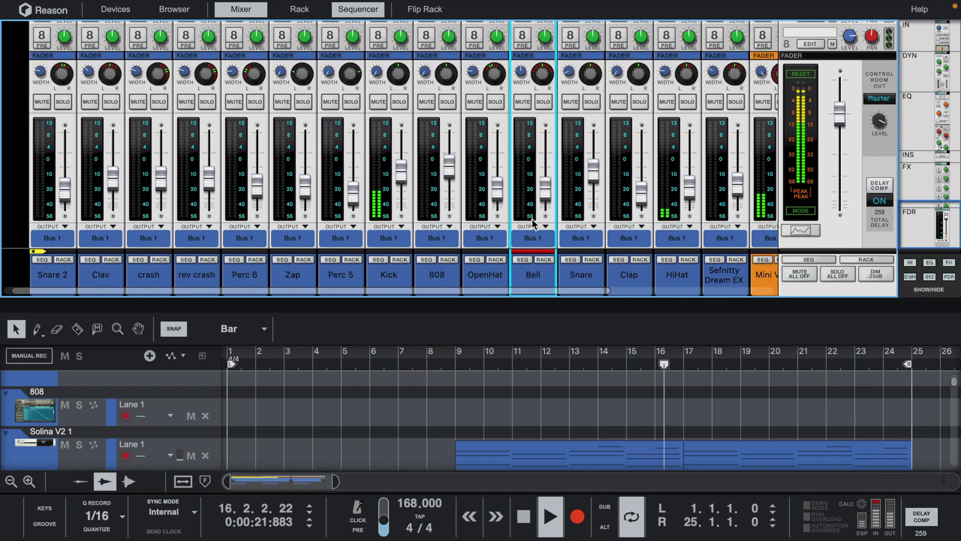
- Reduce the mixer's height to give the sequencer more room and look over the arrangement
{"action": "left_click_drag", "start_coordinate": [573, 311], "coordinate": [573, 160]}
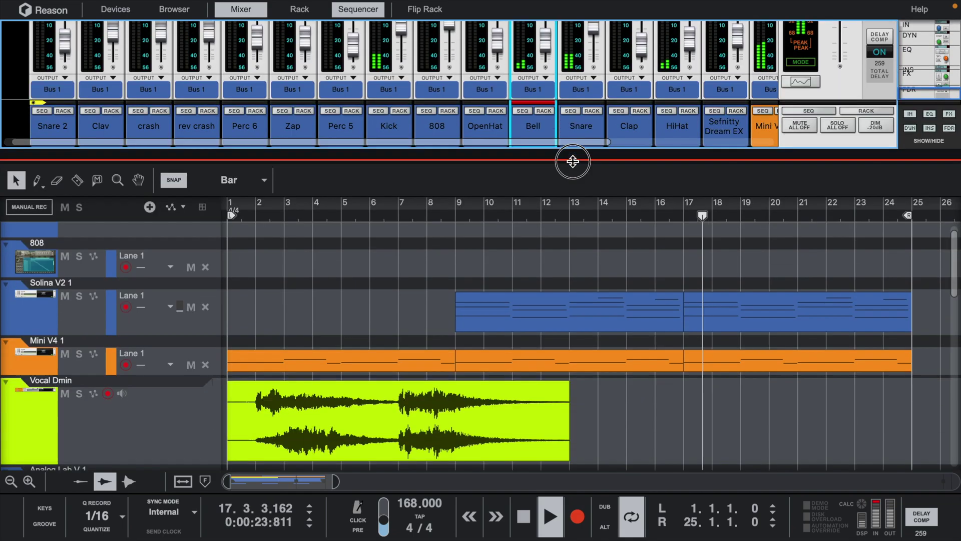
{"action": "scroll", "coordinate": [667, 449], "scroll_direction": "down", "scroll_amount": 5}
{"action": "scroll", "coordinate": [668, 443], "scroll_direction": "up", "scroll_amount": 5}
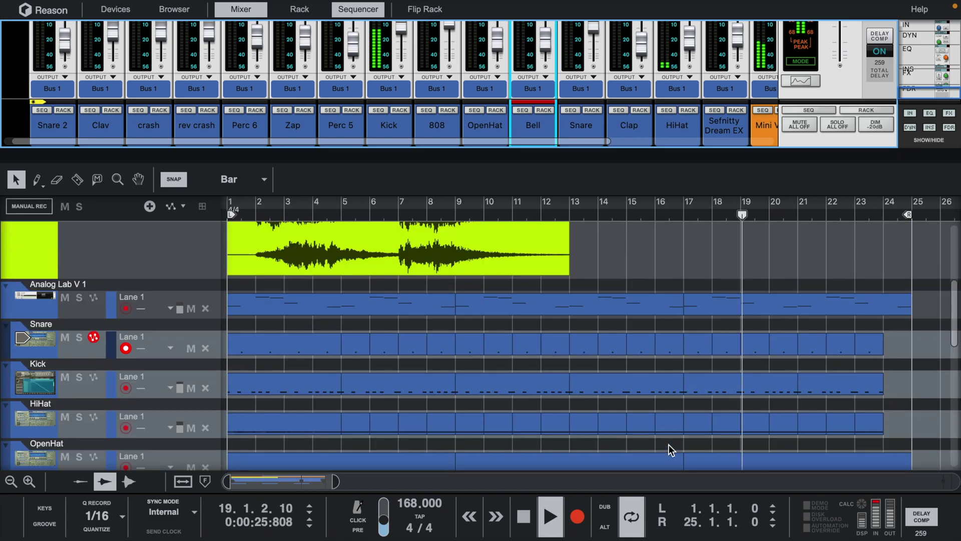
- Copy the first Mini V4 1 and Vocal Dmin clips to bar 25 and turn loop playback off
{"action": "scroll", "coordinate": [365, 350], "scroll_direction": "up", "scroll_amount": 4}
{"action": "left_click", "coordinate": [361, 335]}
{"action": "left_click_drag", "start_coordinate": [362, 403], "coordinate": [912, 413]}
{"action": "left_click", "coordinate": [630, 512]}
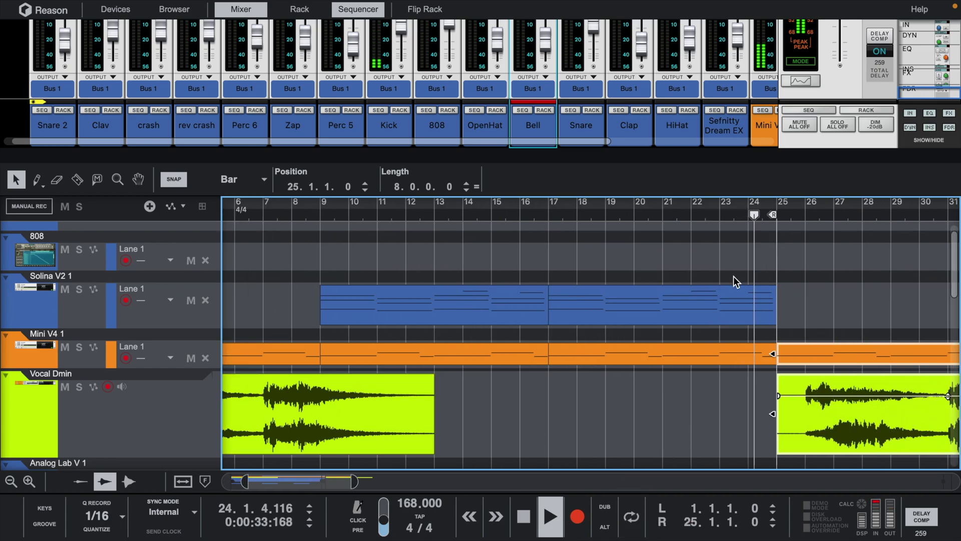
- Duplicate the last Solina V2 1 and Analog Lab V 1 clips from bar 17 to bar 25
{"action": "scroll", "coordinate": [657, 303], "scroll_direction": "right", "scroll_amount": 3}
{"action": "left_click", "coordinate": [614, 308]}
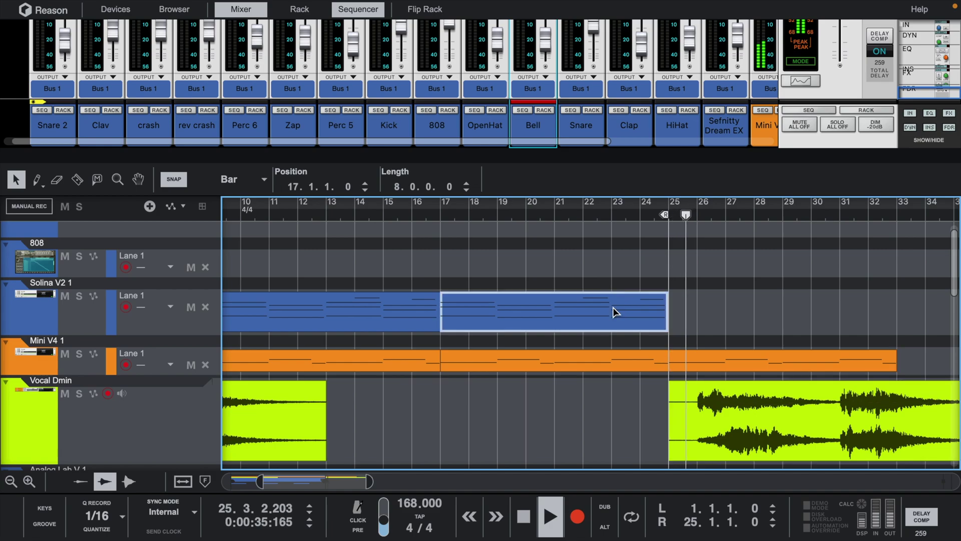
{"action": "key", "text": "ctrl+d"}
{"action": "scroll", "coordinate": [741, 321], "scroll_direction": "down", "scroll_amount": 5}
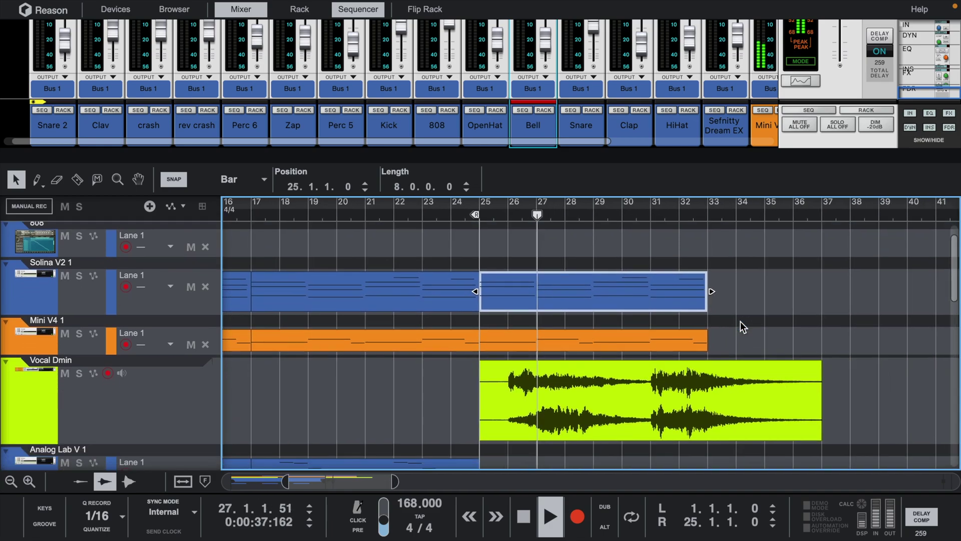
{"action": "left_click", "coordinate": [445, 349]}
{"action": "key", "text": "ctrl+d"}
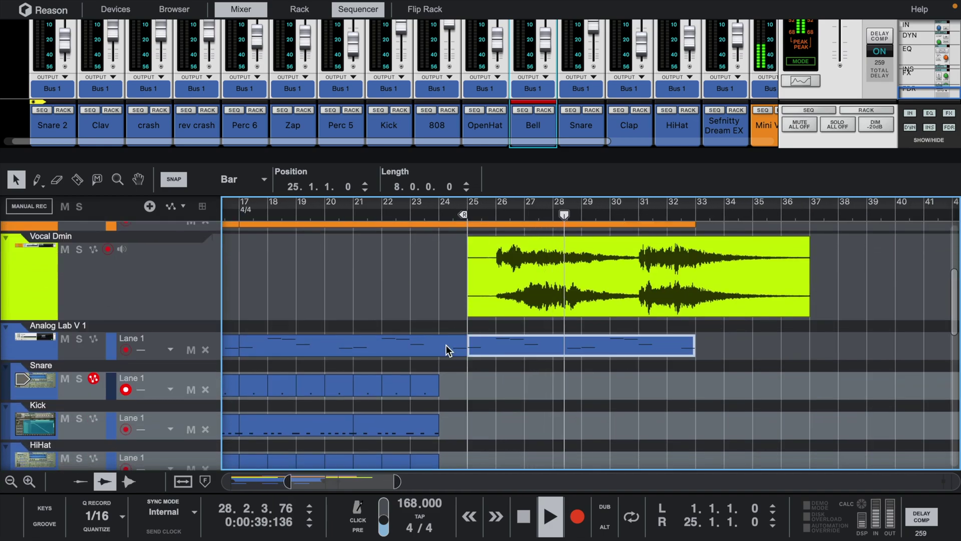
- Move the right loop locator to bar 35
{"action": "scroll", "coordinate": [539, 357], "scroll_direction": "up", "scroll_amount": 2}
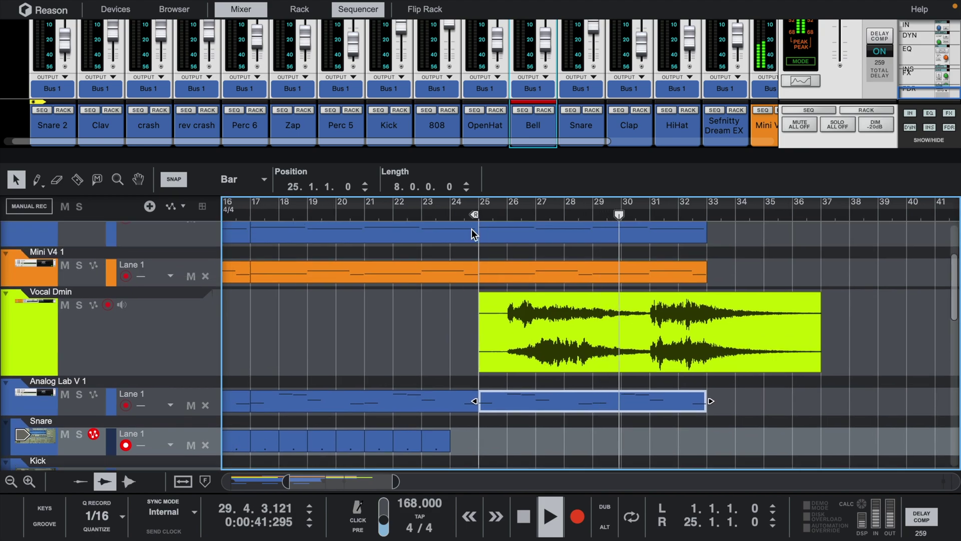
{"action": "left_click_drag", "start_coordinate": [473, 215], "coordinate": [768, 221]}
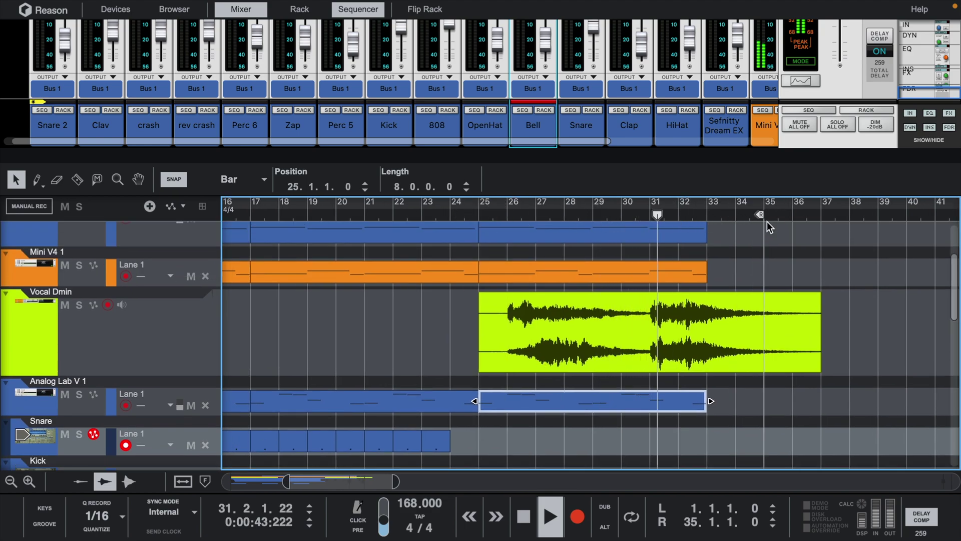